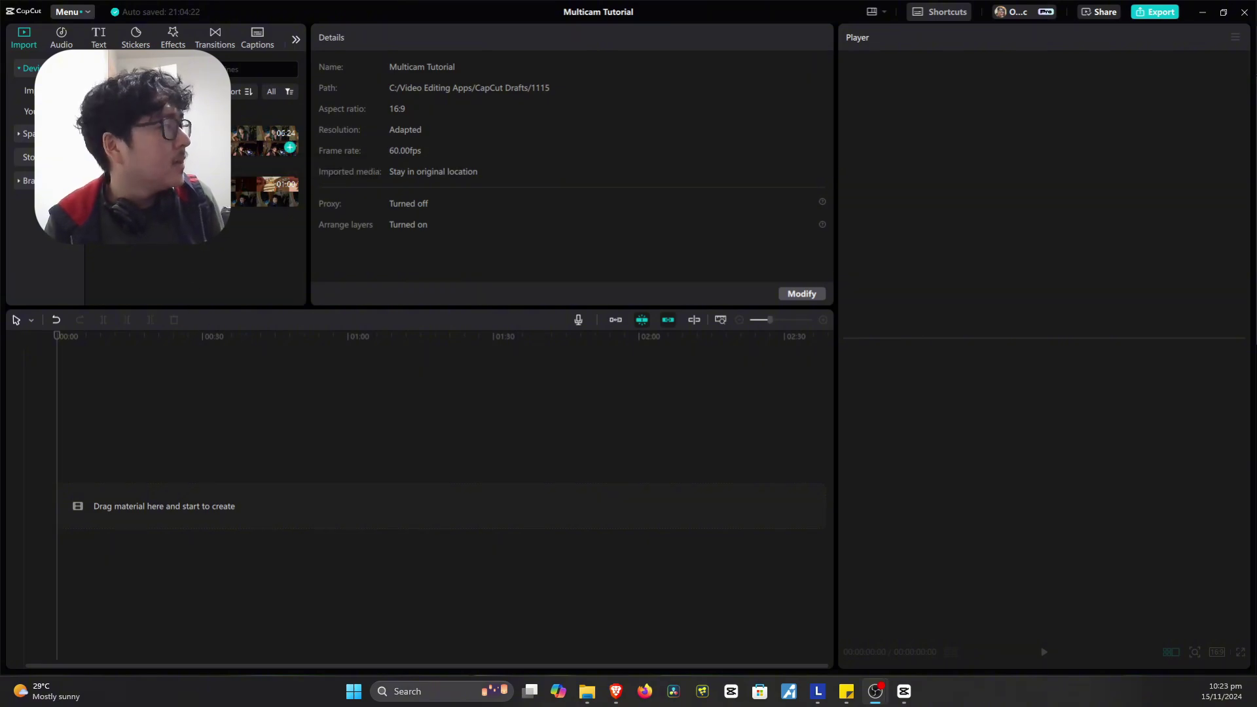
Place the Tagay clip at the timeline start, dismiss the audio tracks notice, and show a single preview
drag(265, 140, 126, 482)
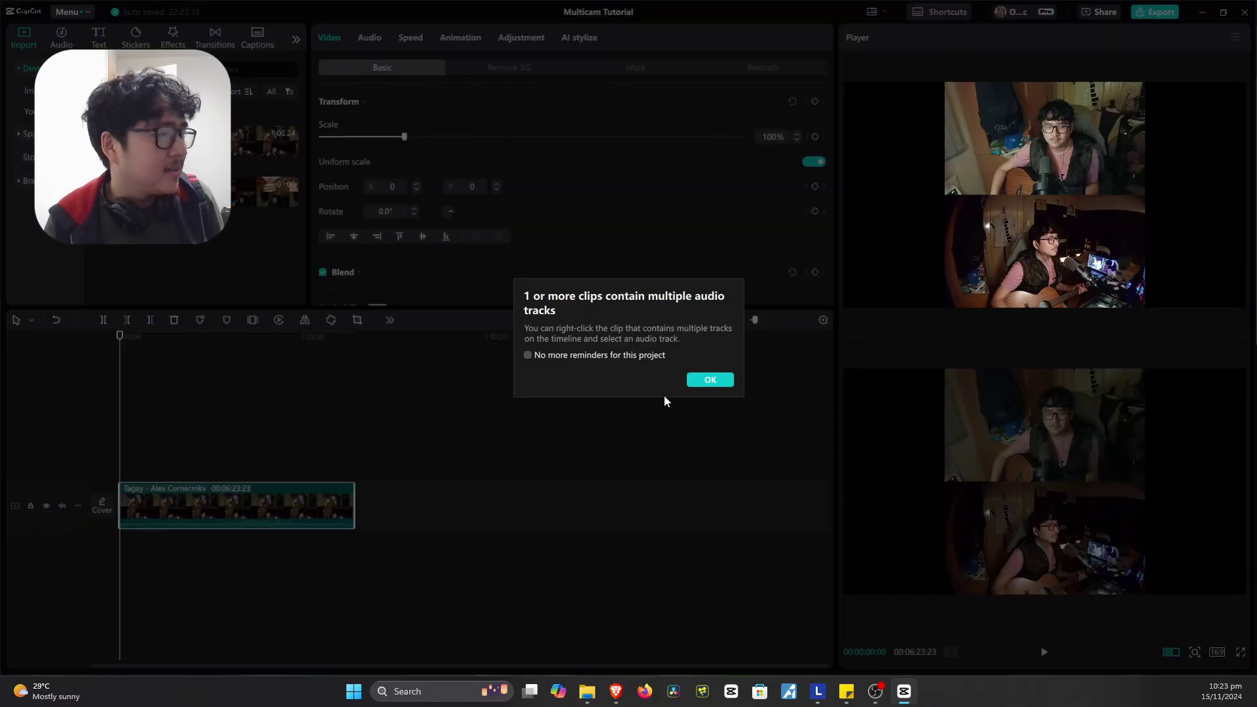
click(709, 381)
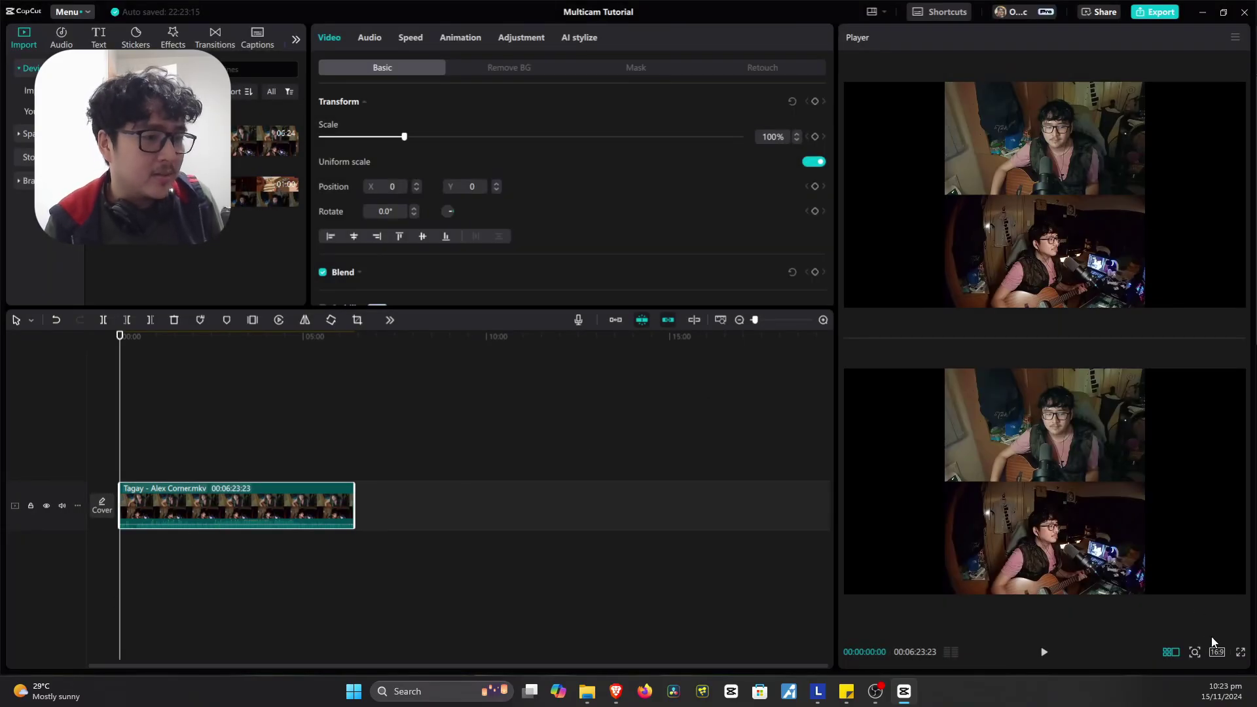
click(1172, 653)
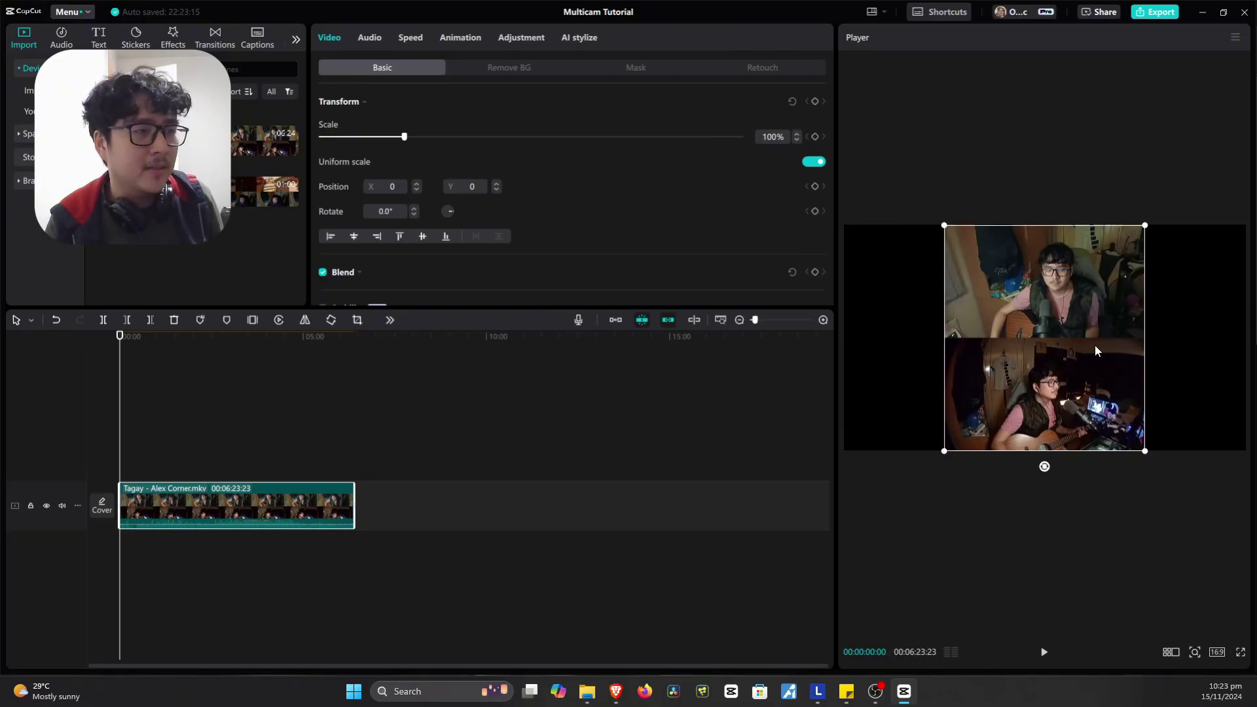
click(1214, 652)
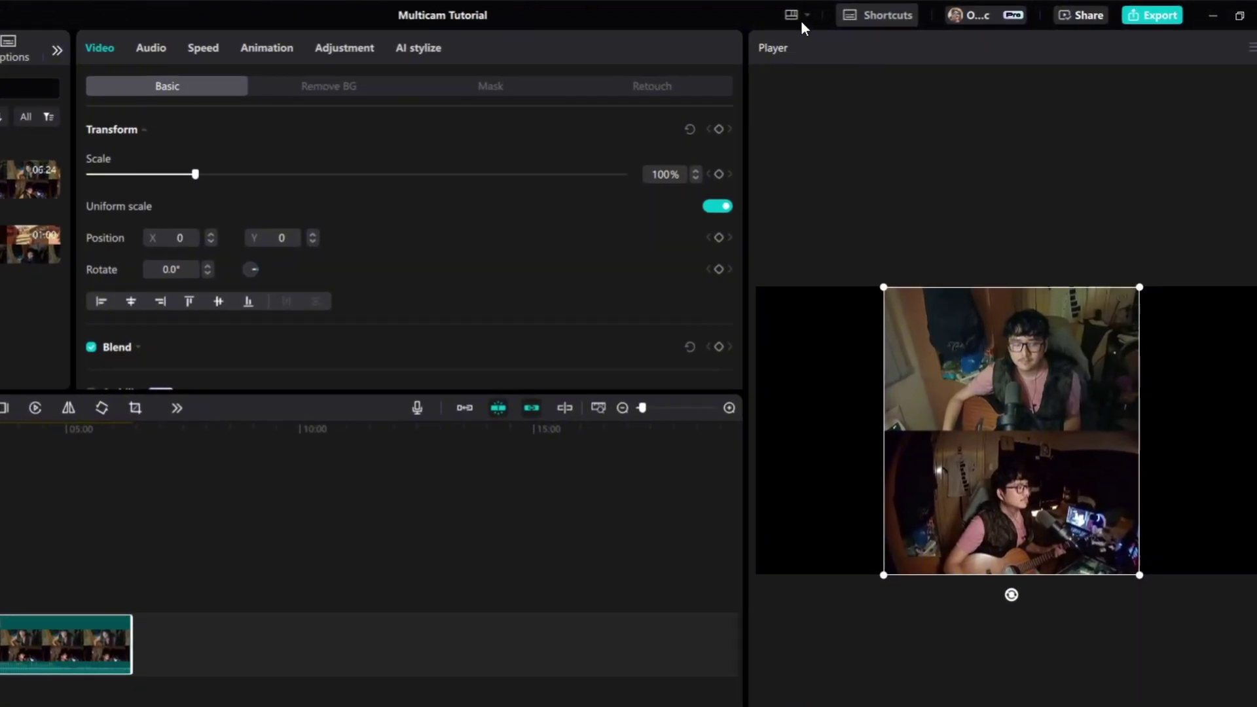
Keep the current workspace layout and extract the Tagay clip's audio onto its own track
click(803, 18)
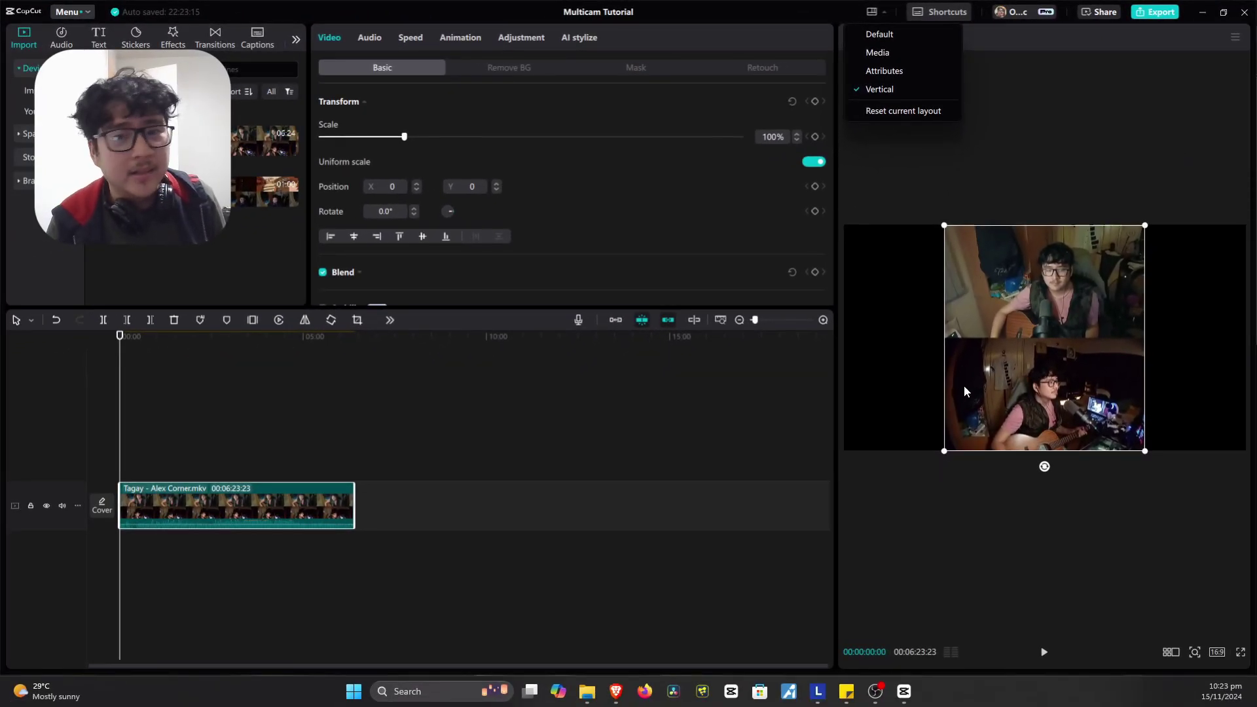
click(1108, 559)
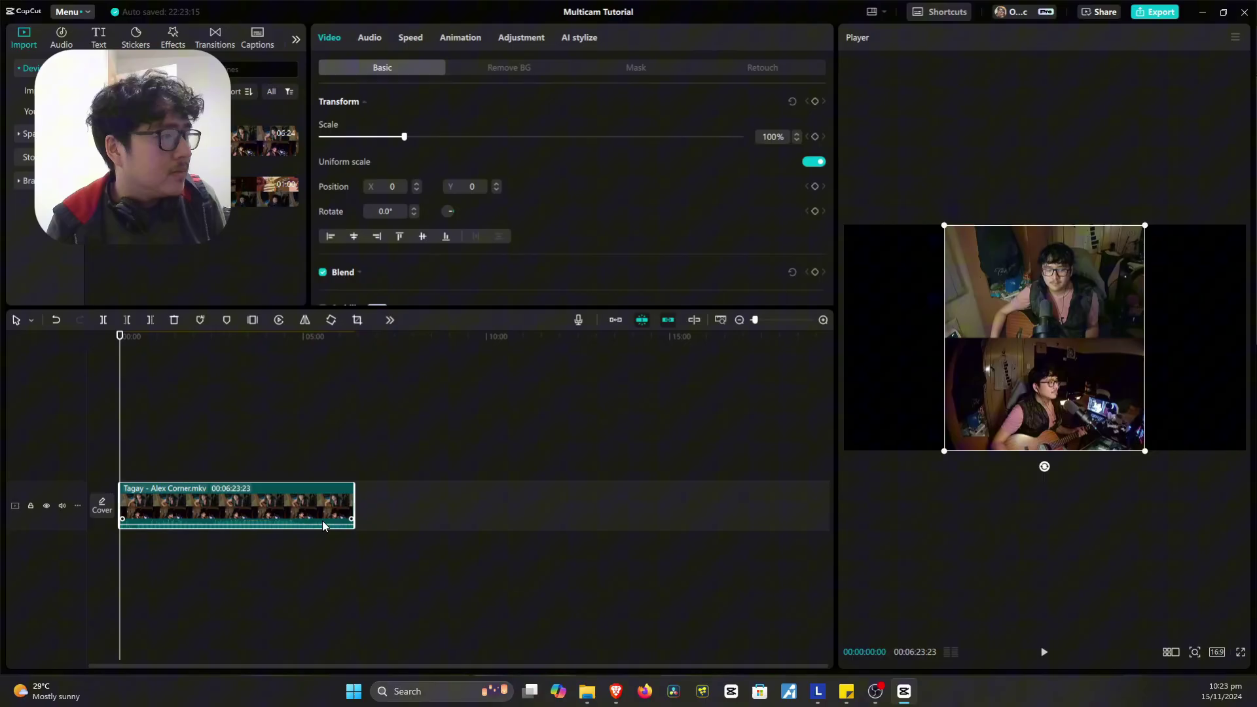
right_click(181, 504)
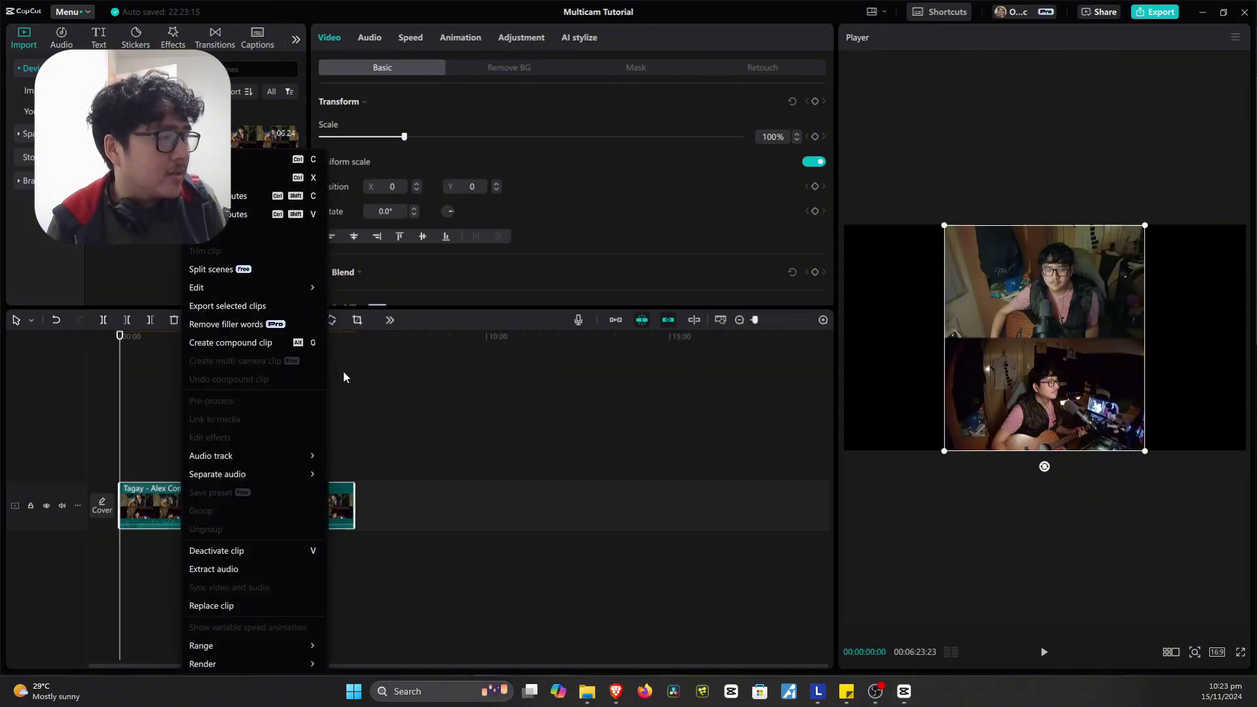
click(219, 567)
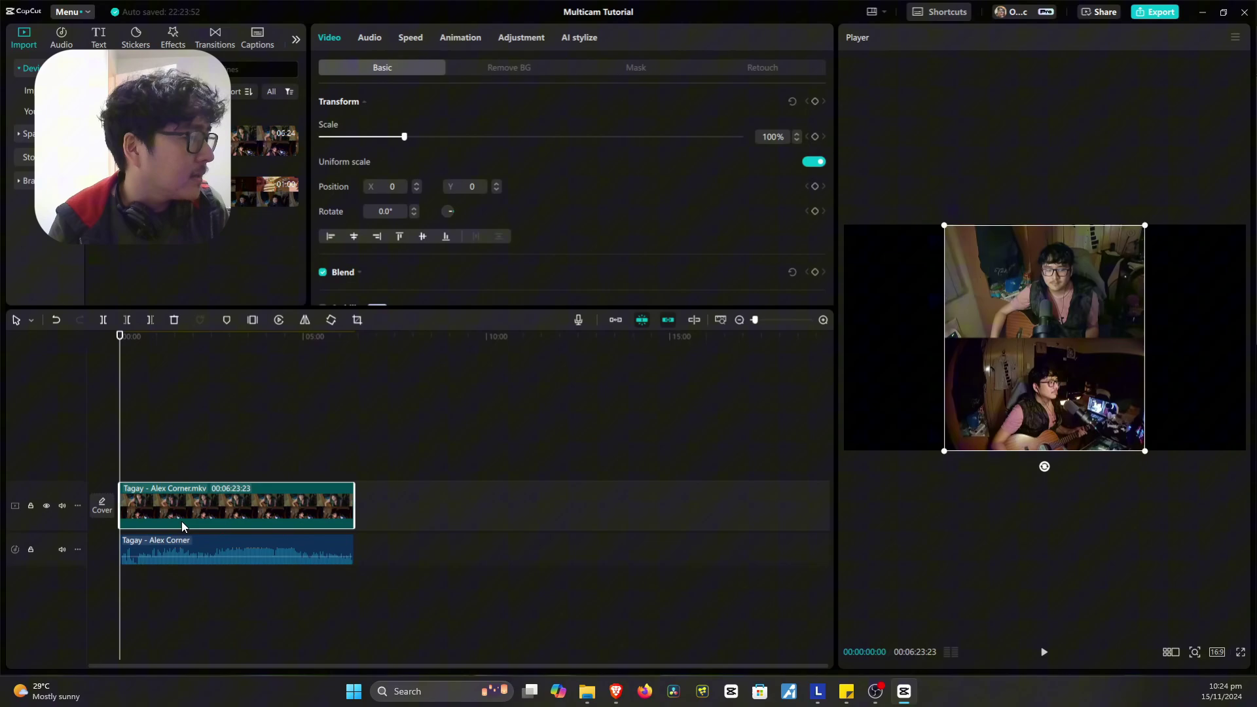
Duplicate the clip onto a new track and crop the top copy 16:9 on the upper camera
drag(182, 524, 183, 457)
click(231, 416)
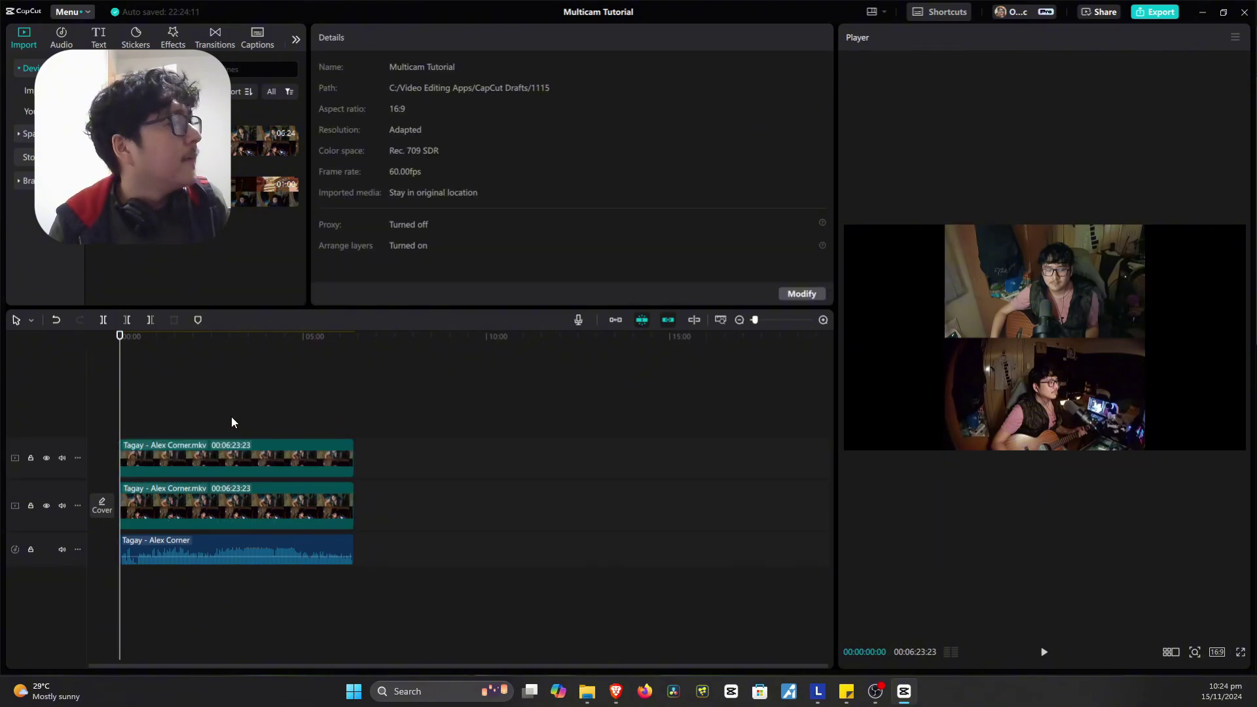
drag(231, 416, 174, 472)
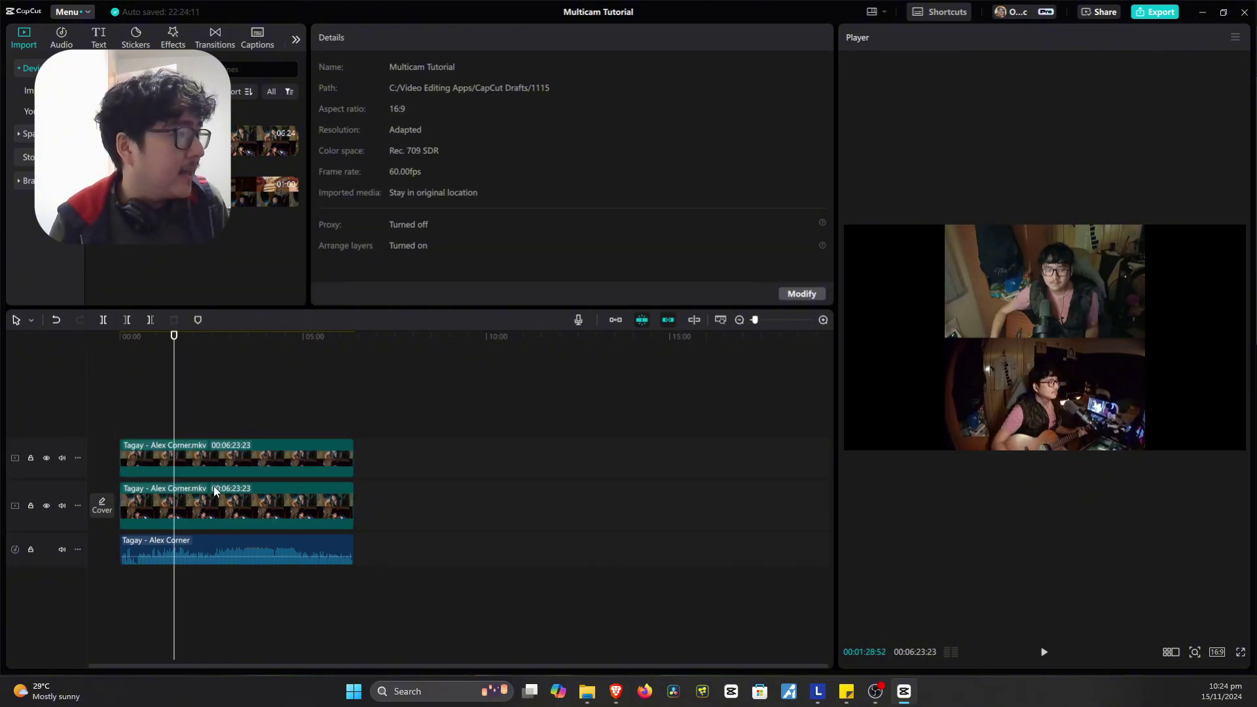
click(178, 466)
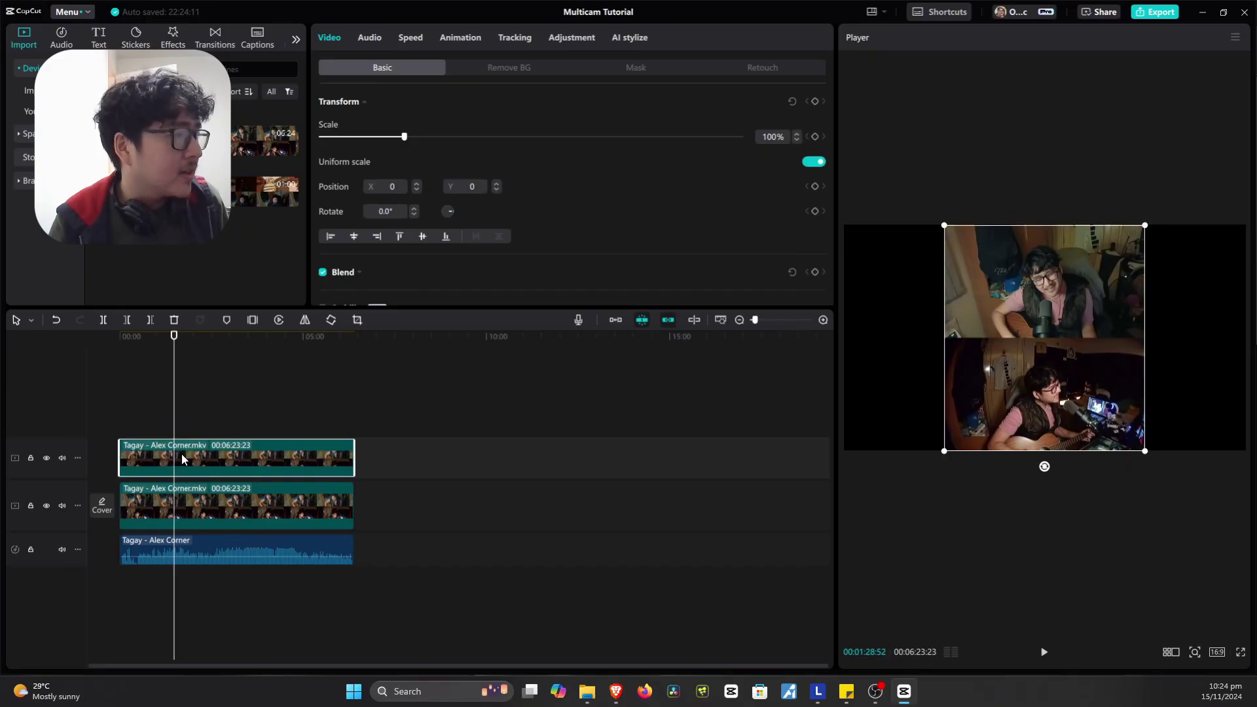
right_click(182, 460)
mouse_move(230, 288)
click(364, 363)
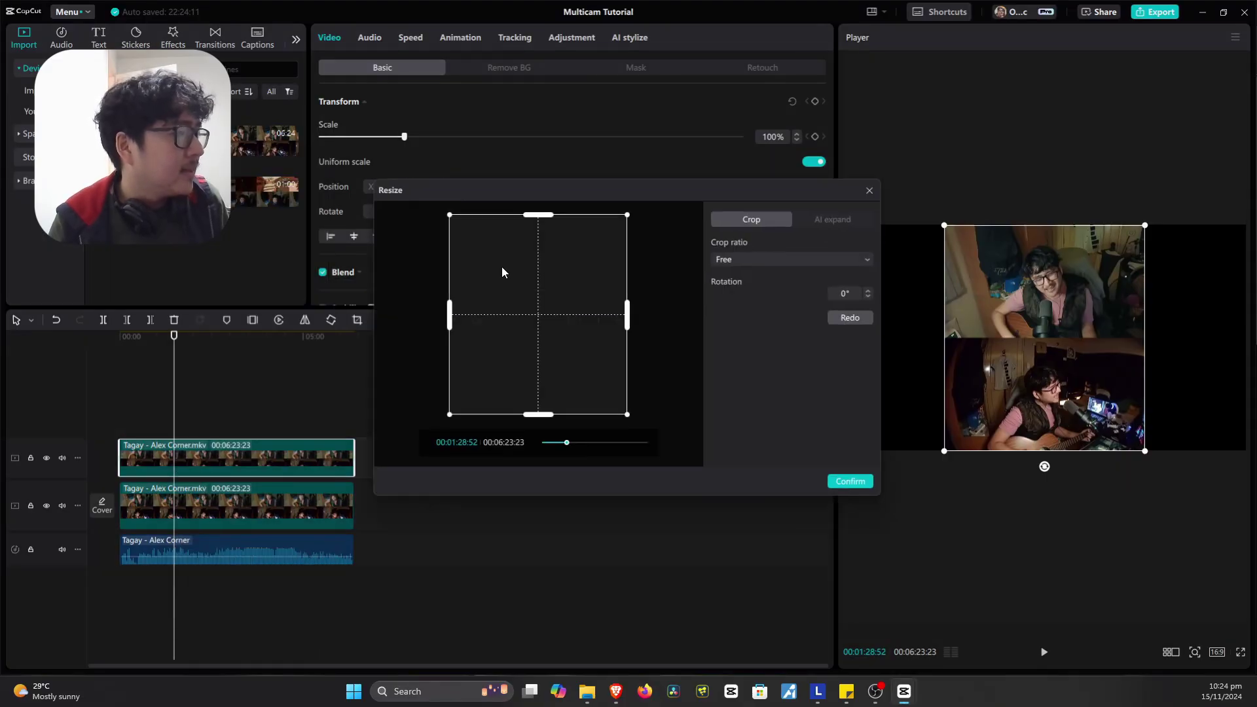
click(772, 259)
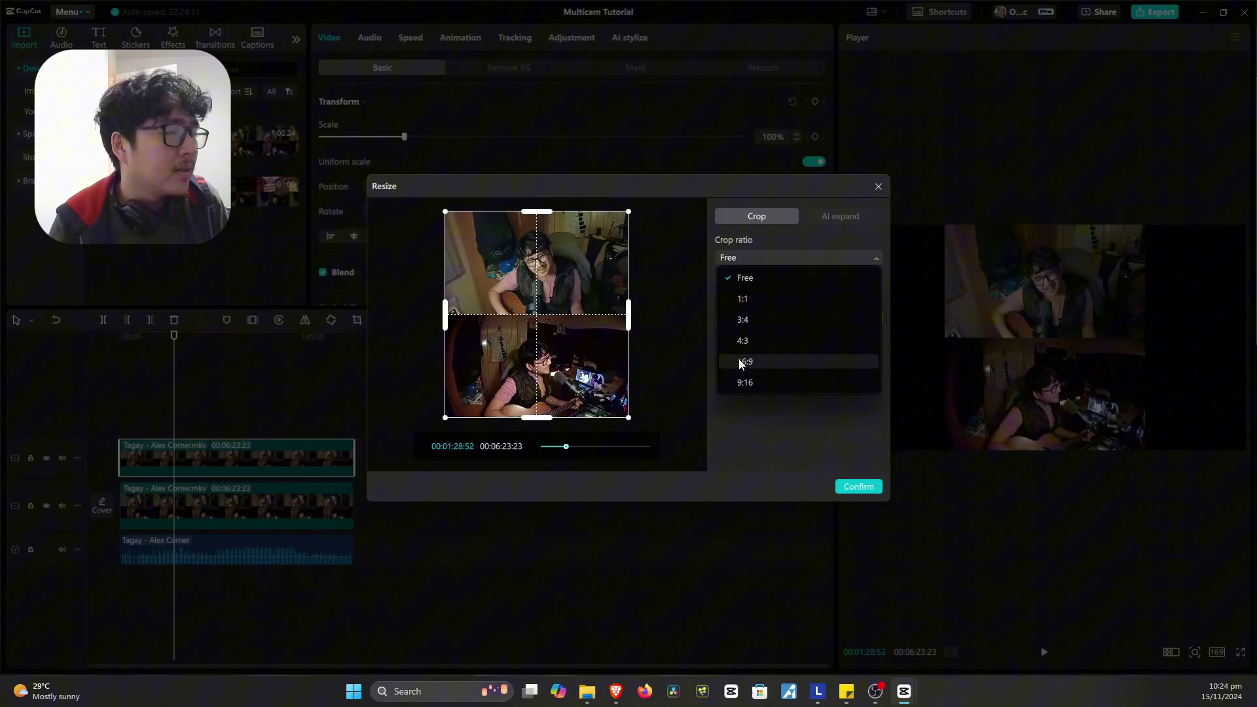
click(740, 360)
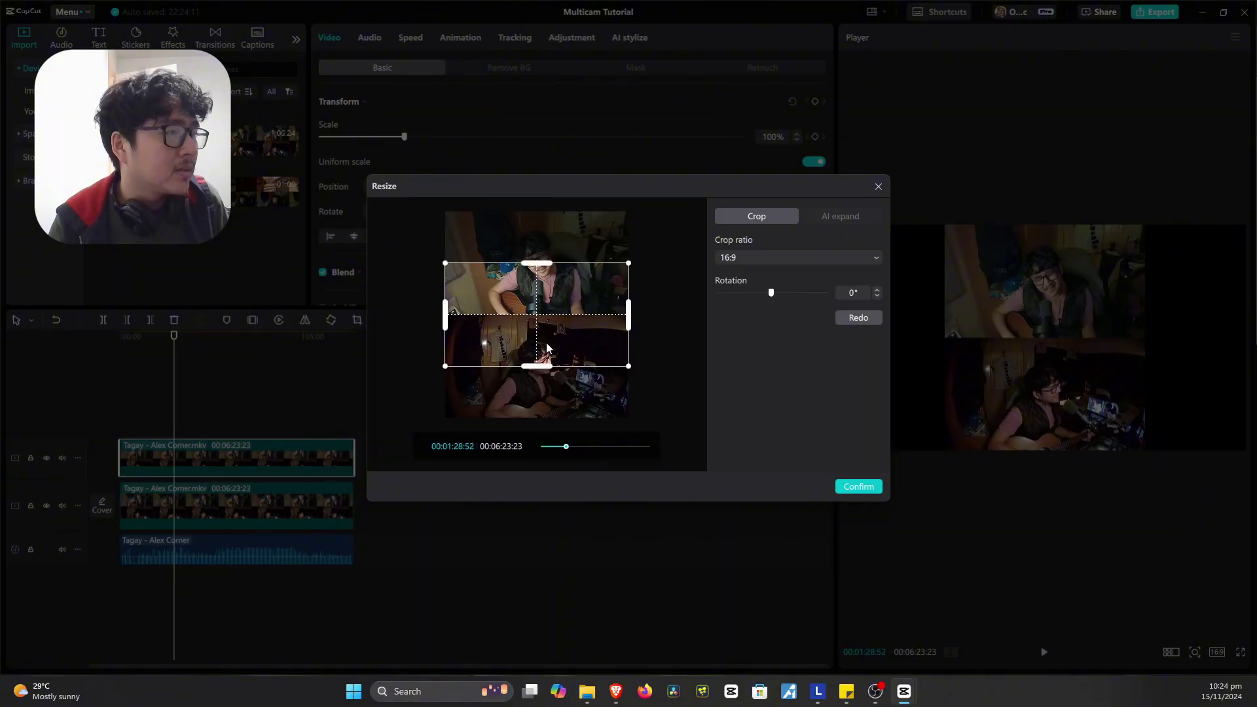
click(863, 487)
Crop the second-track copy to 16:9 over the lower camera view
click(208, 493)
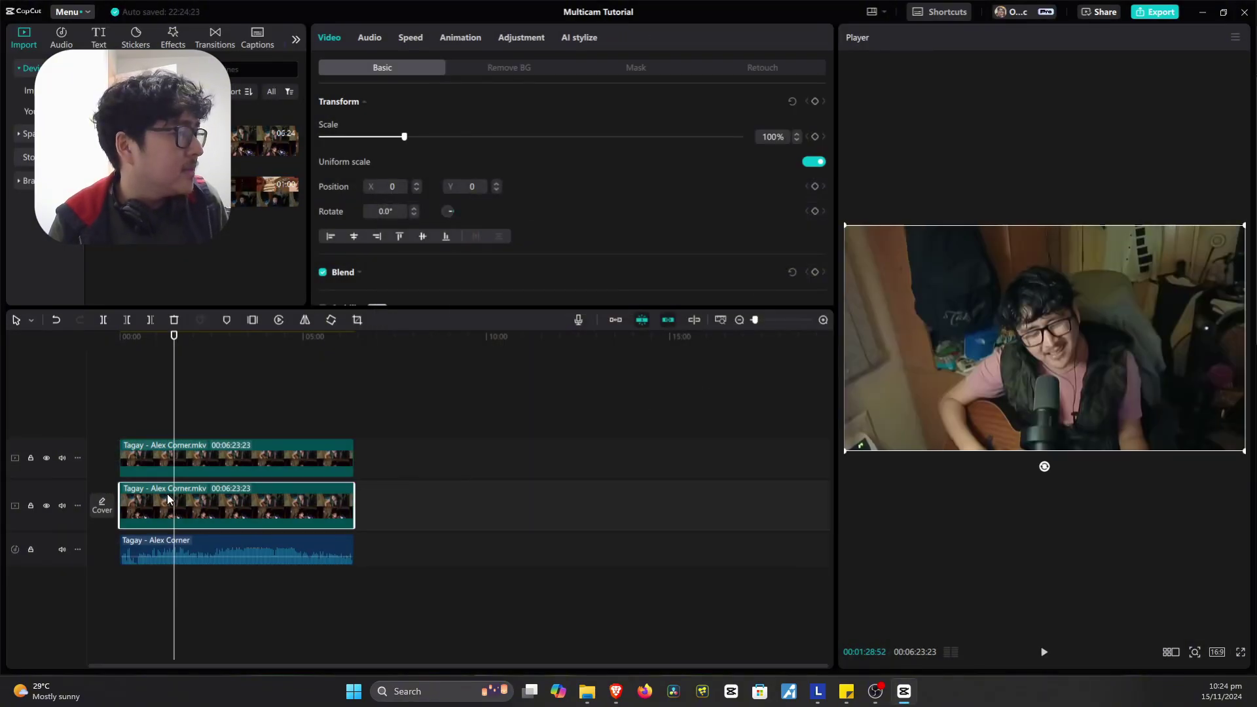
right_click(178, 497)
mouse_move(215, 339)
click(356, 417)
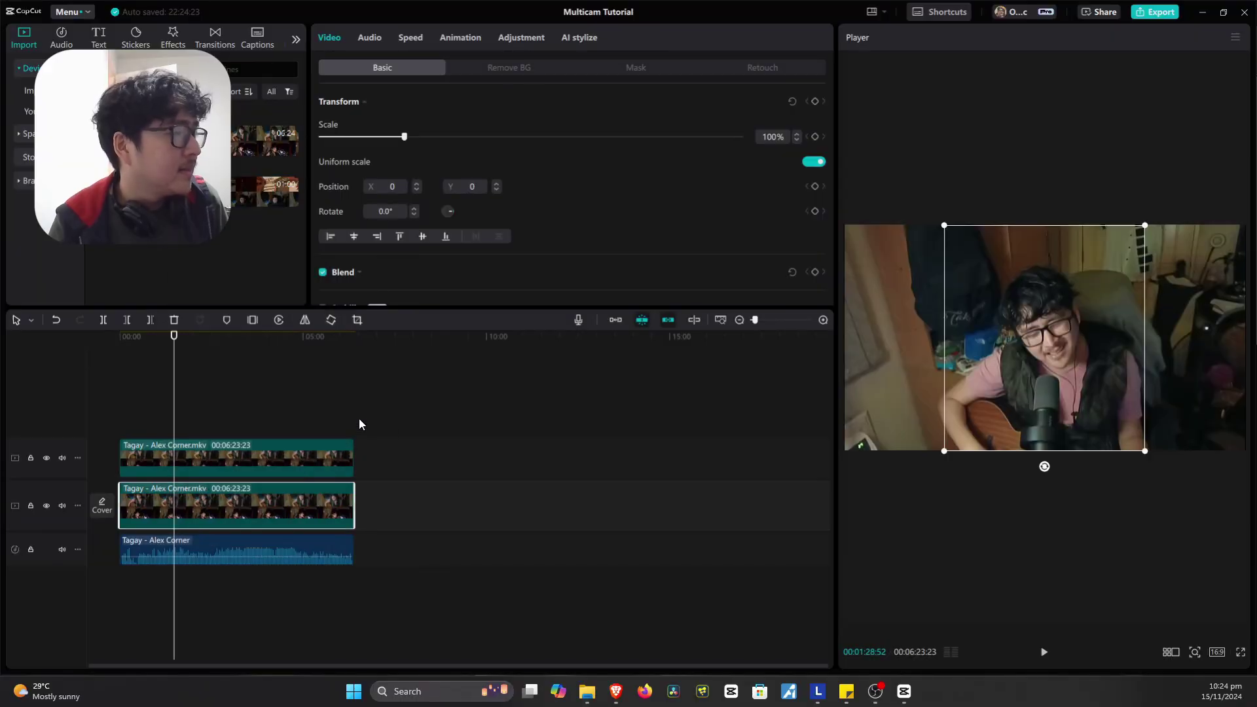
click(762, 257)
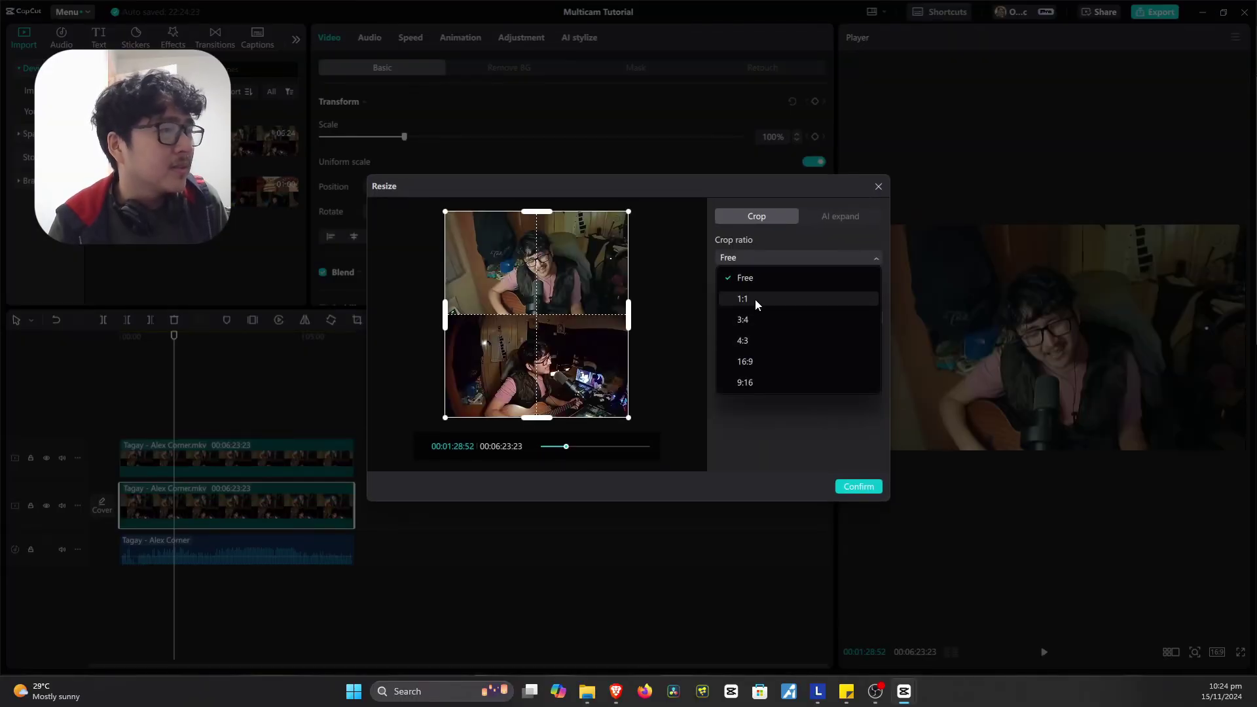
click(751, 367)
click(852, 488)
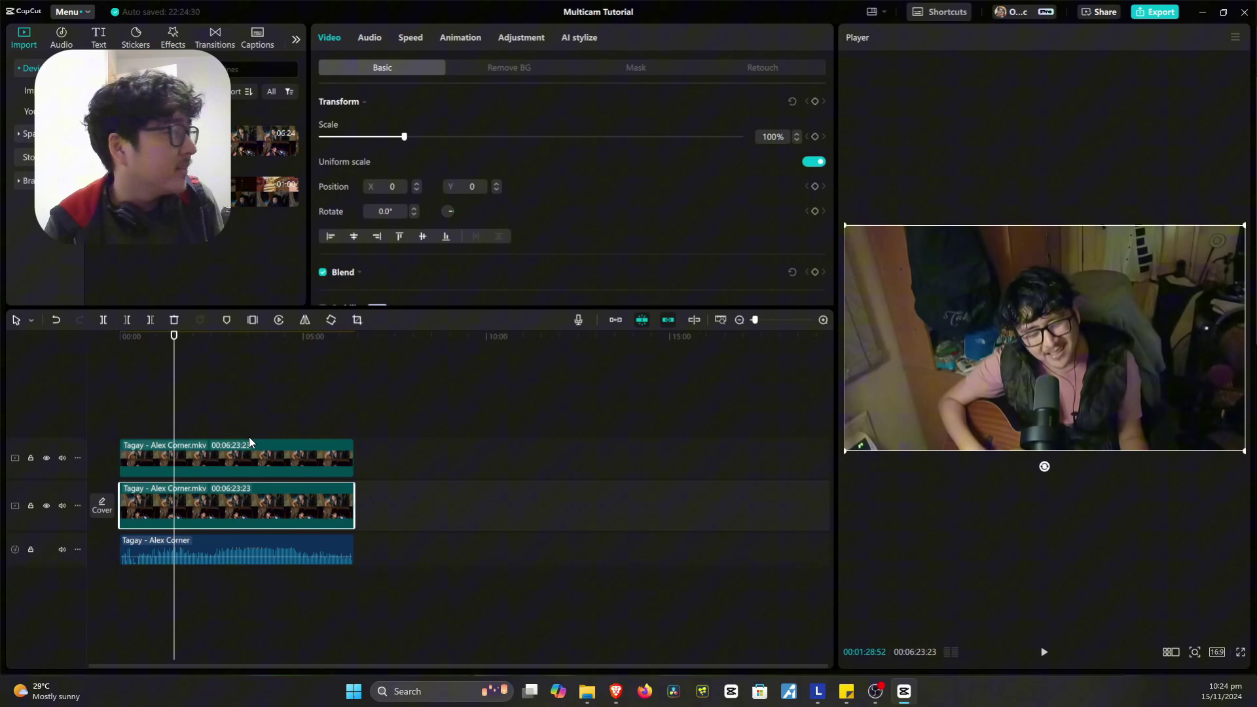
Copy clips onto two new top tracks, scaling one to 137% and the other to 123% at X -328
click(247, 453)
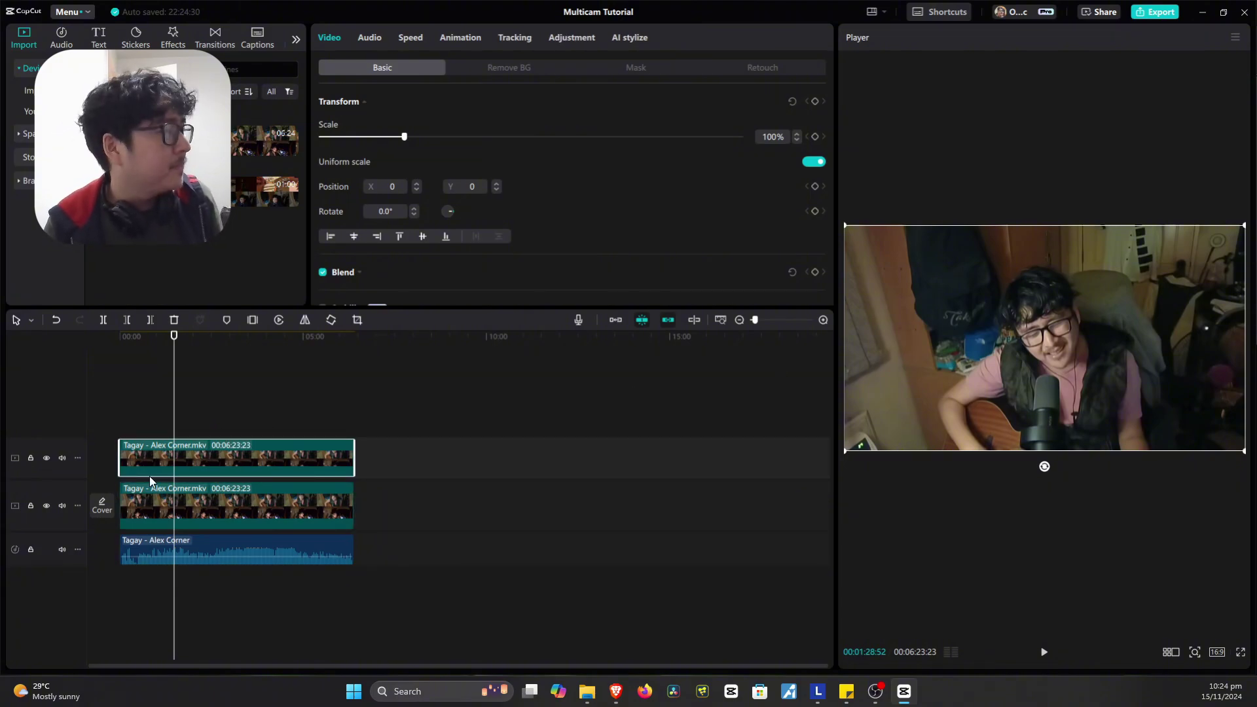
drag(180, 464, 182, 425)
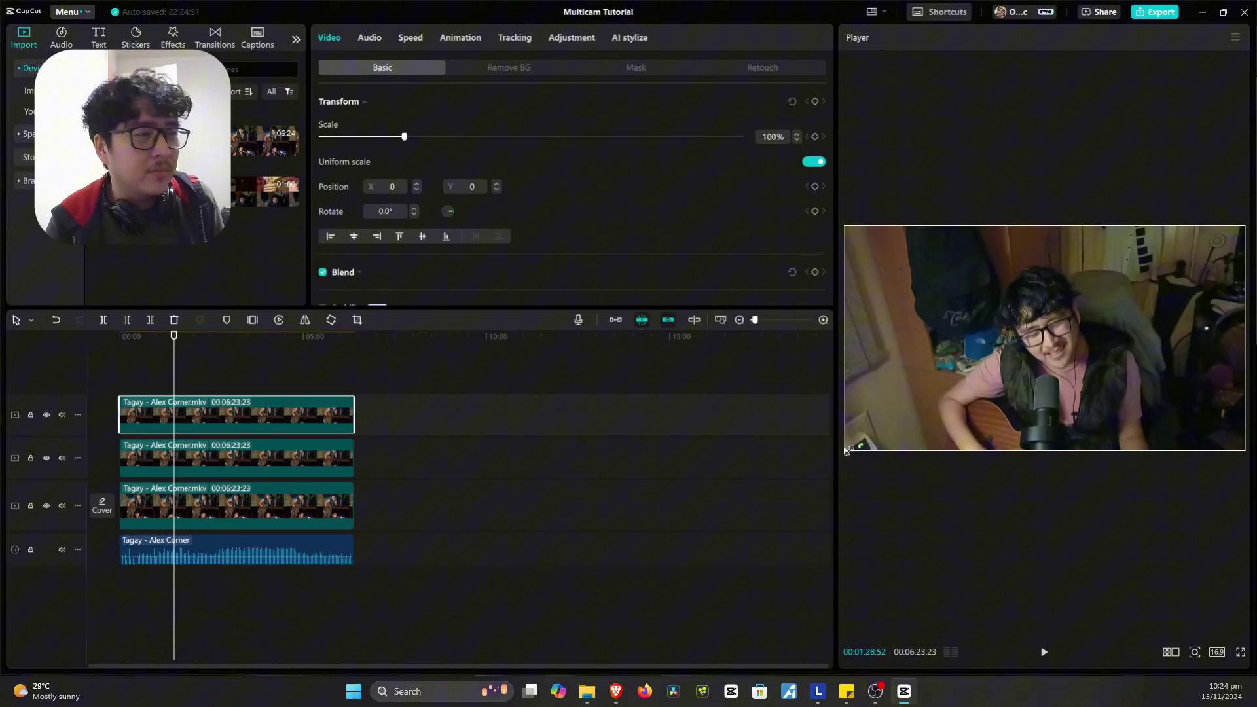
drag(848, 451, 741, 508)
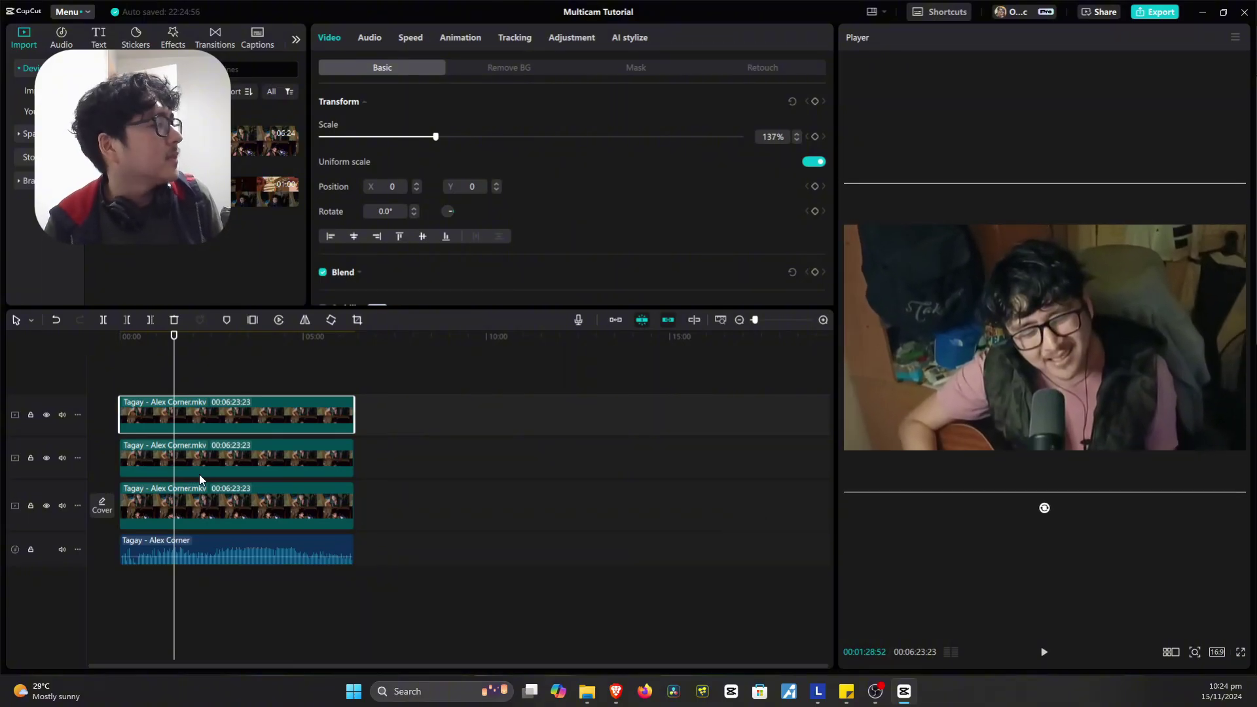
click(167, 503)
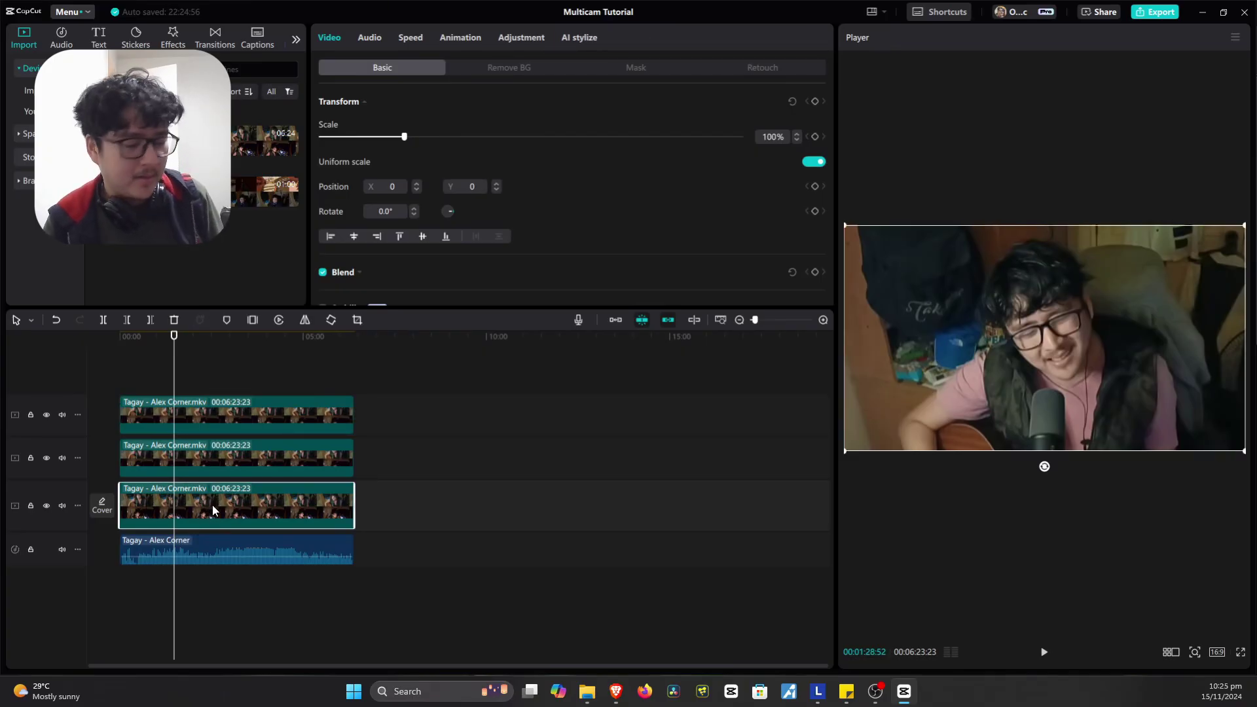
drag(210, 517, 200, 360)
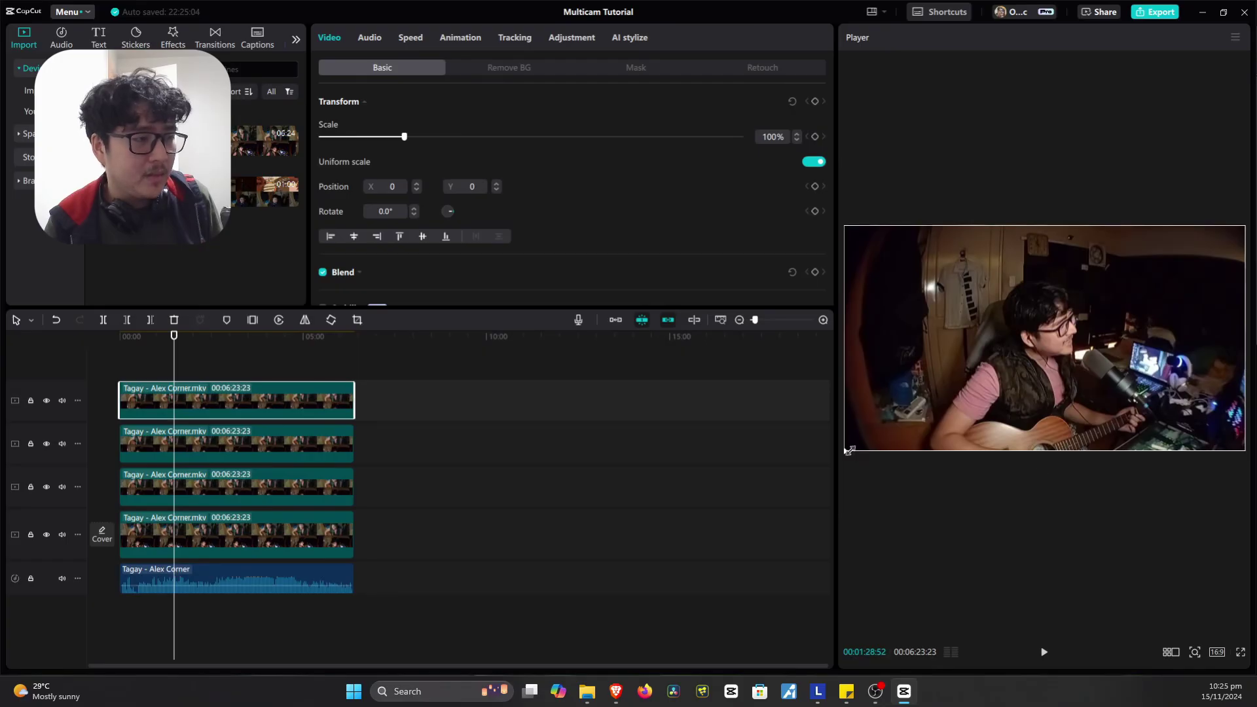
drag(849, 451, 793, 483)
drag(1078, 373, 1053, 371)
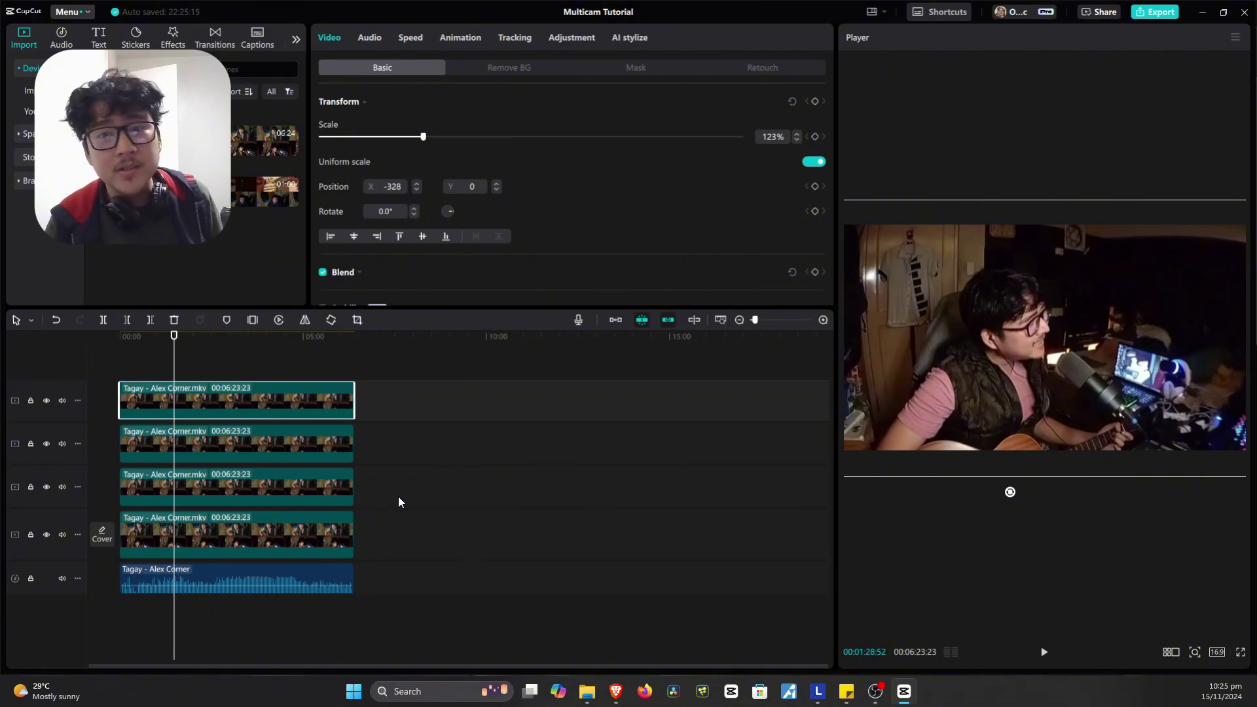
Check each track's clip, then marquee-select all four stacked video clips
click(222, 443)
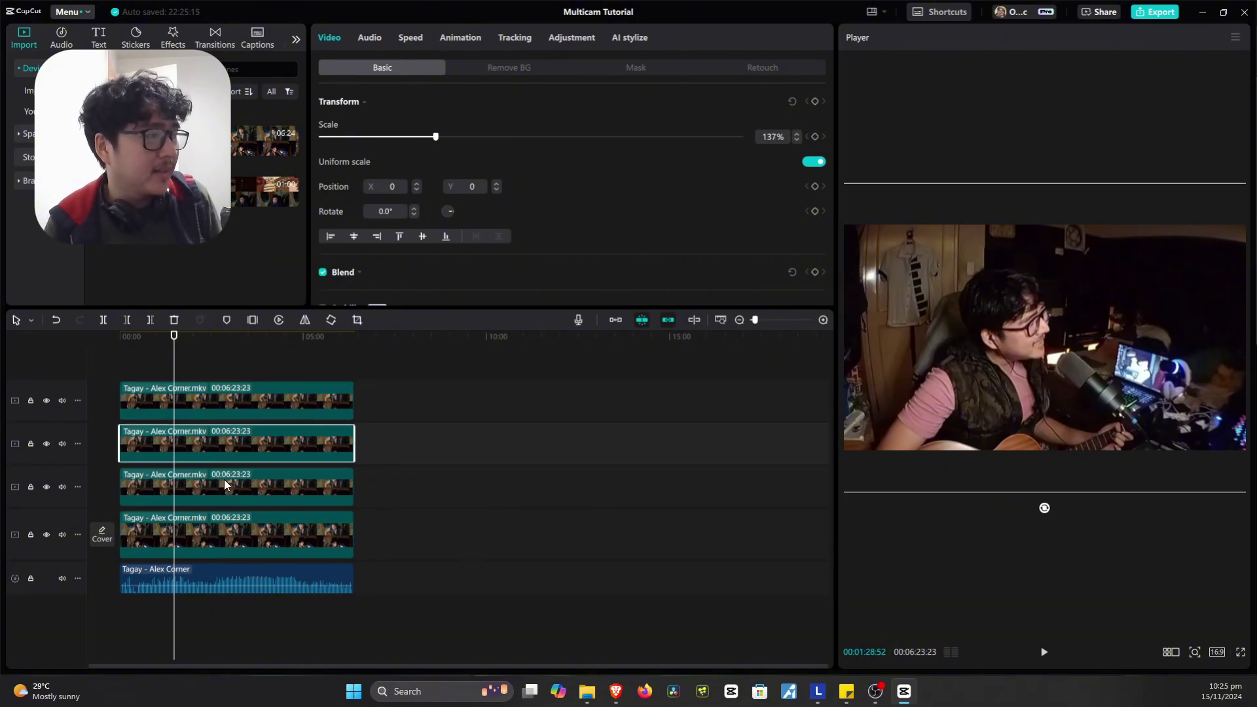
click(225, 485)
click(262, 533)
drag(379, 374, 275, 521)
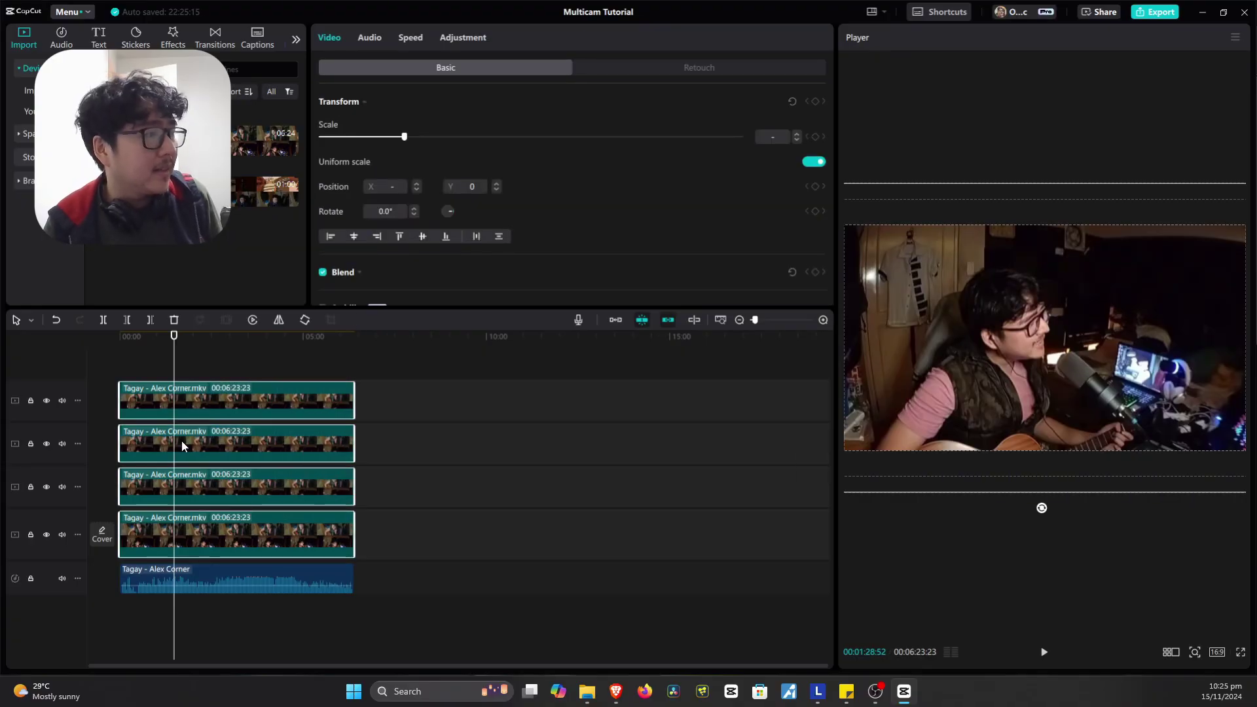
Create 'Multi-camera clip 1' from the four stacked clips, keeping Auto sync and proxy on
right_click(222, 441)
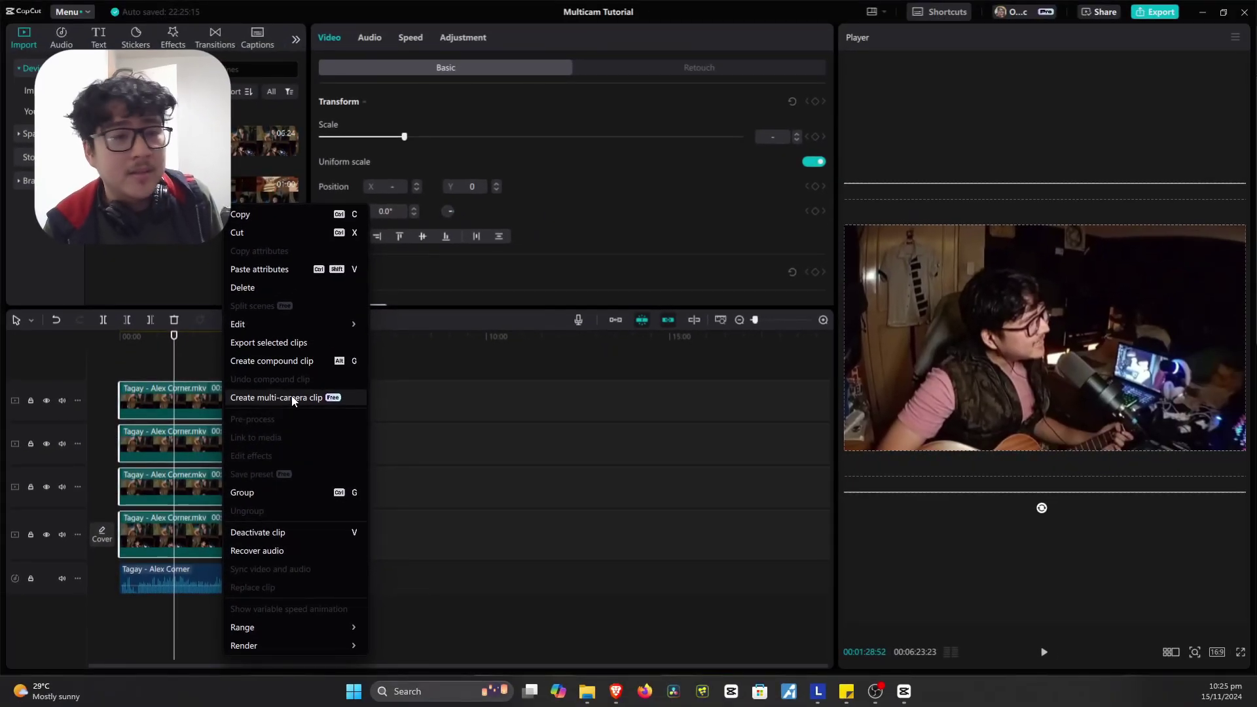
click(288, 399)
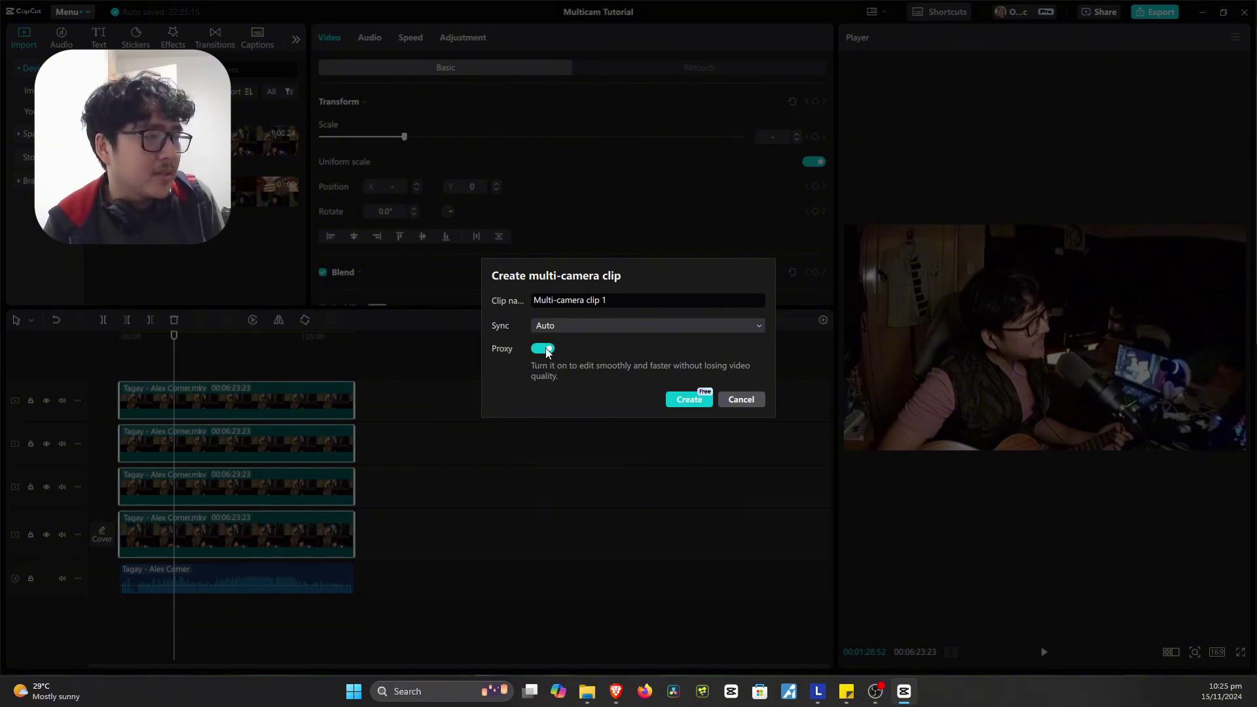
click(685, 401)
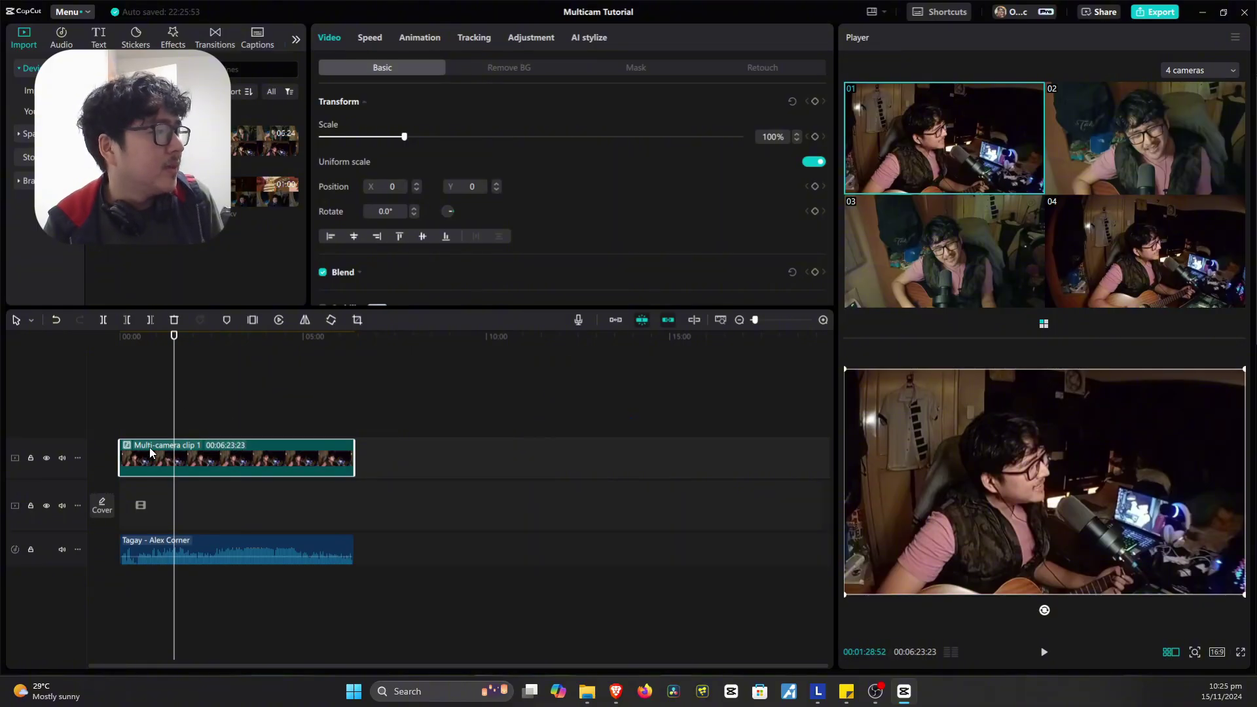
Put the multicam clip on the main track and live-switch to cameras 02, 04, 03, 04 during playback
drag(154, 453, 158, 505)
drag(166, 436, 104, 453)
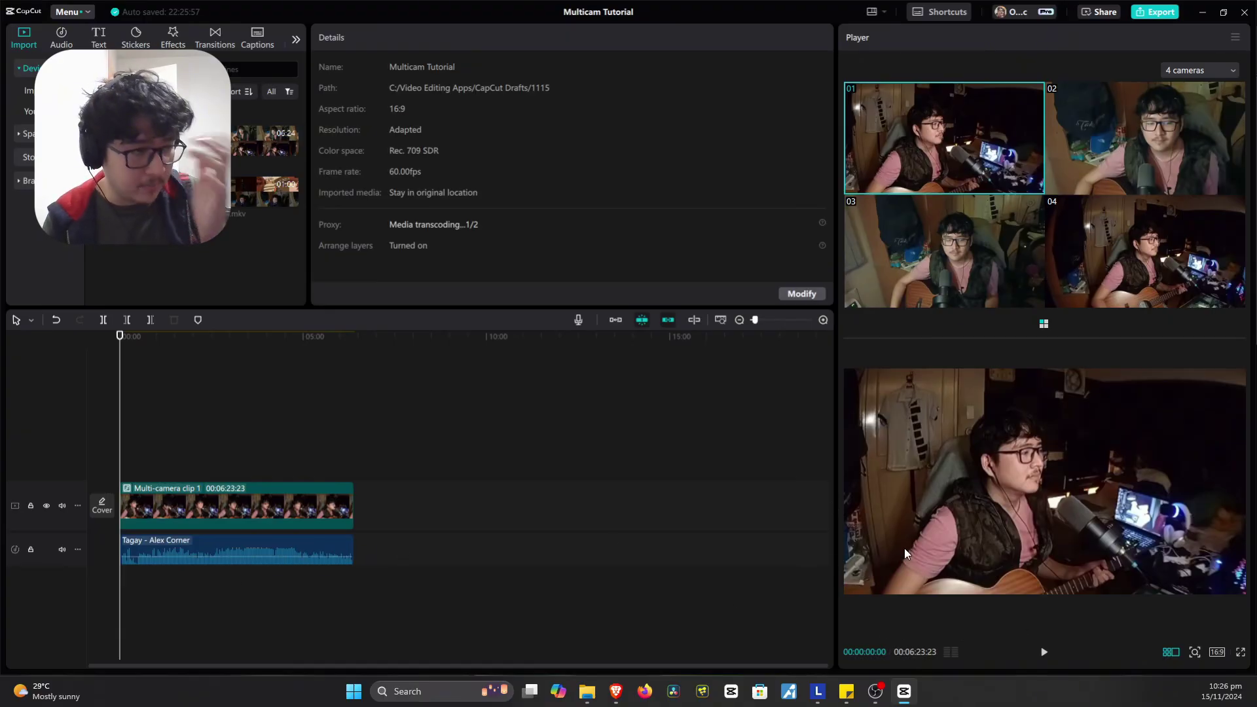
click(1044, 655)
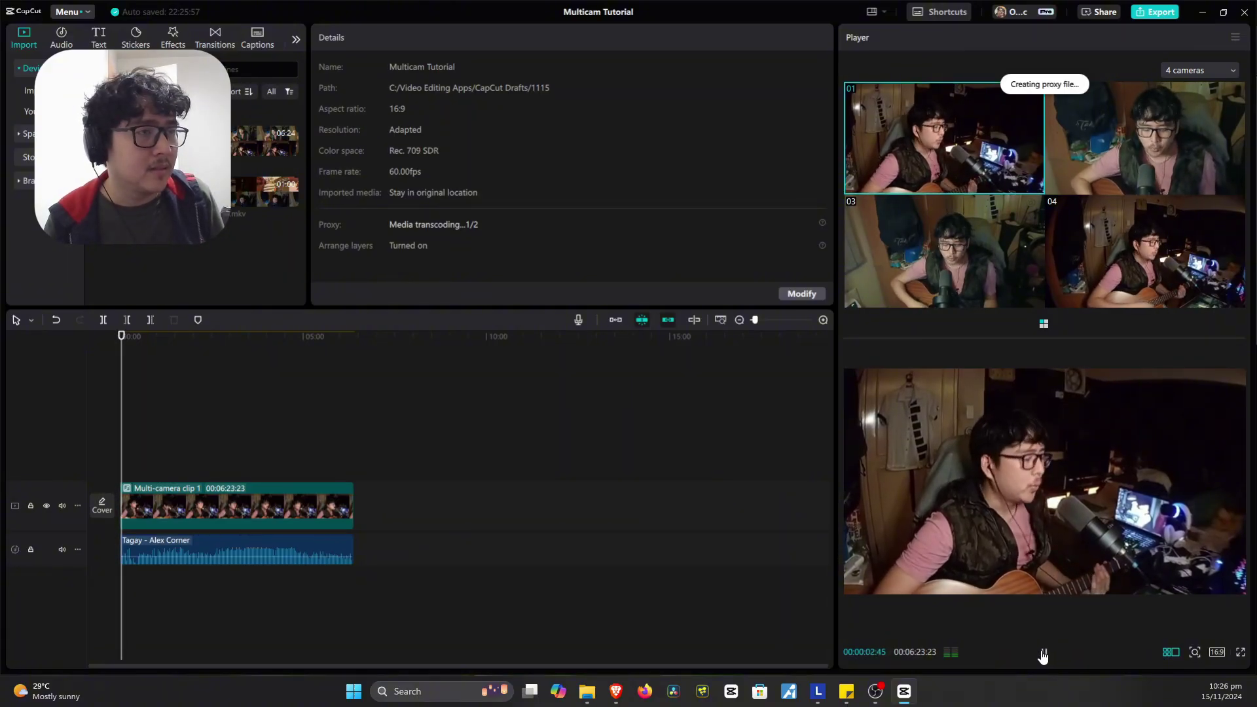
click(1120, 136)
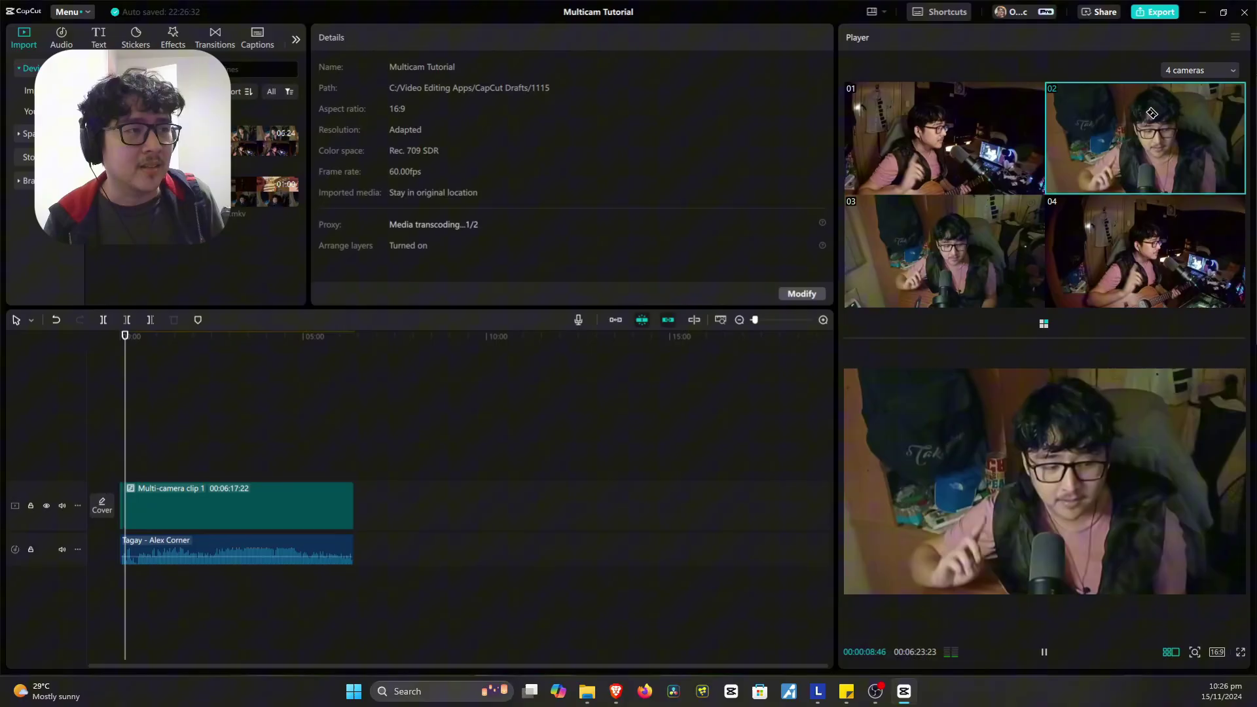
click(1139, 254)
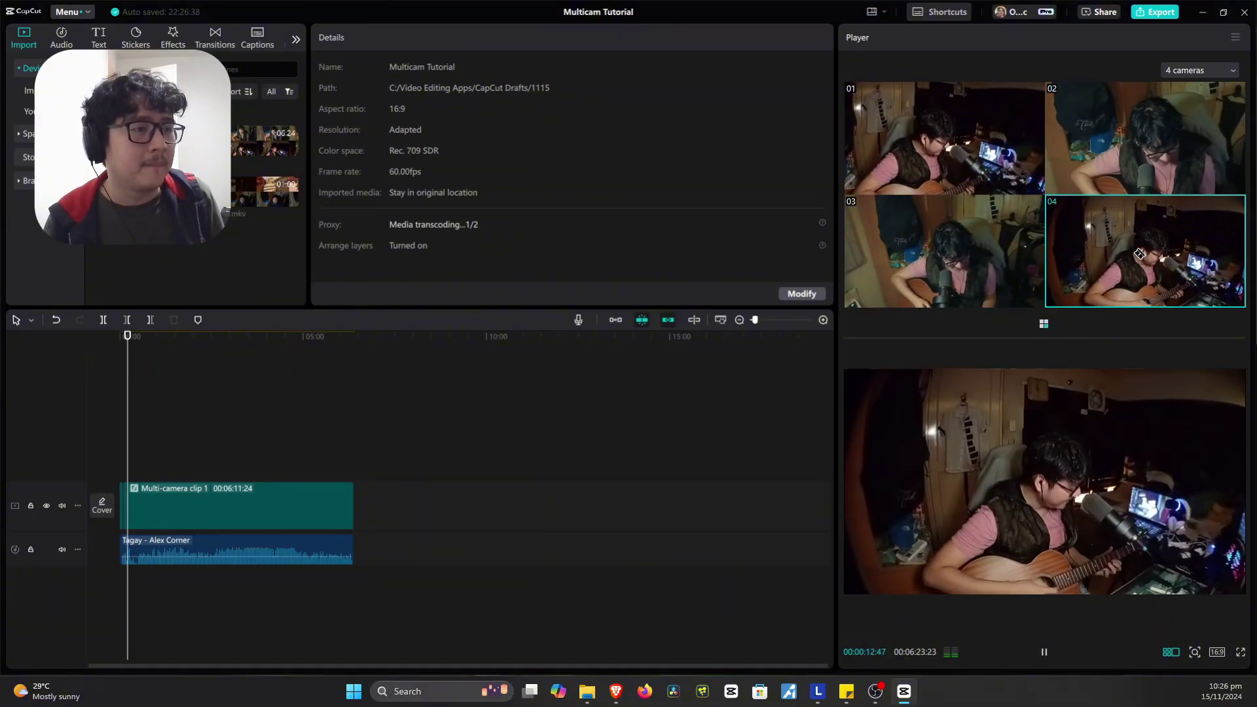
click(1018, 274)
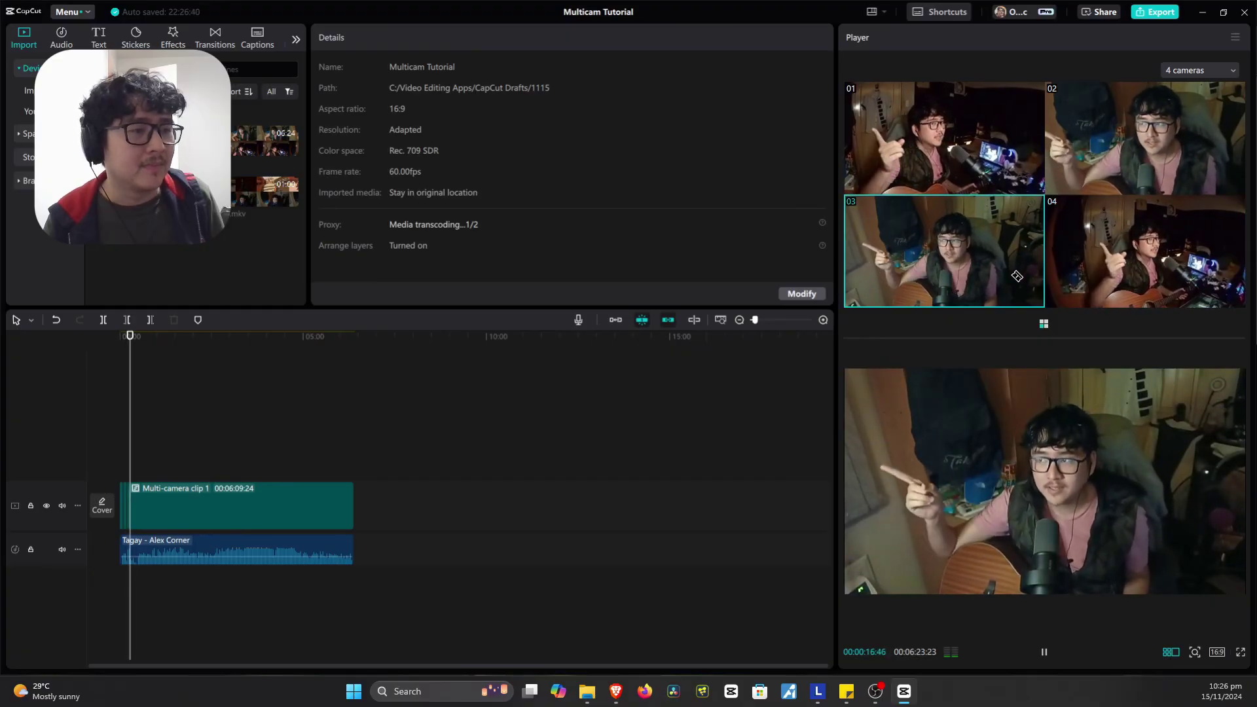
click(1144, 256)
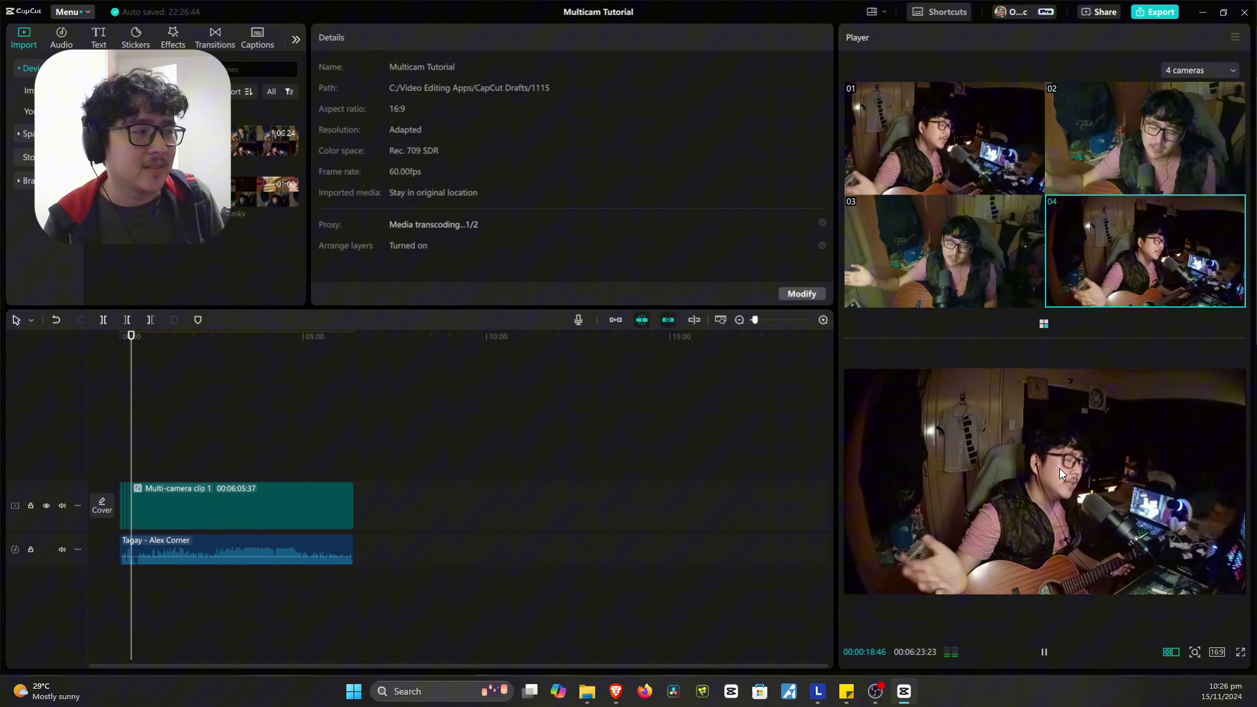
click(1044, 652)
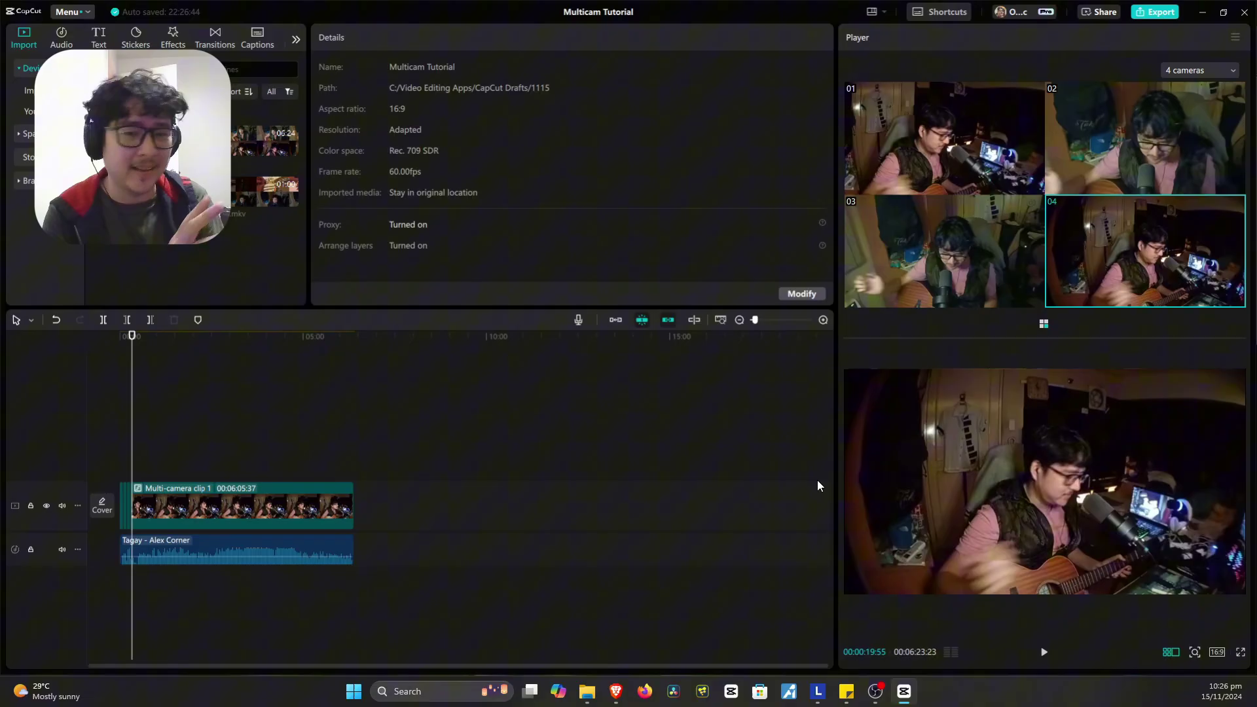
drag(132, 474, 120, 471)
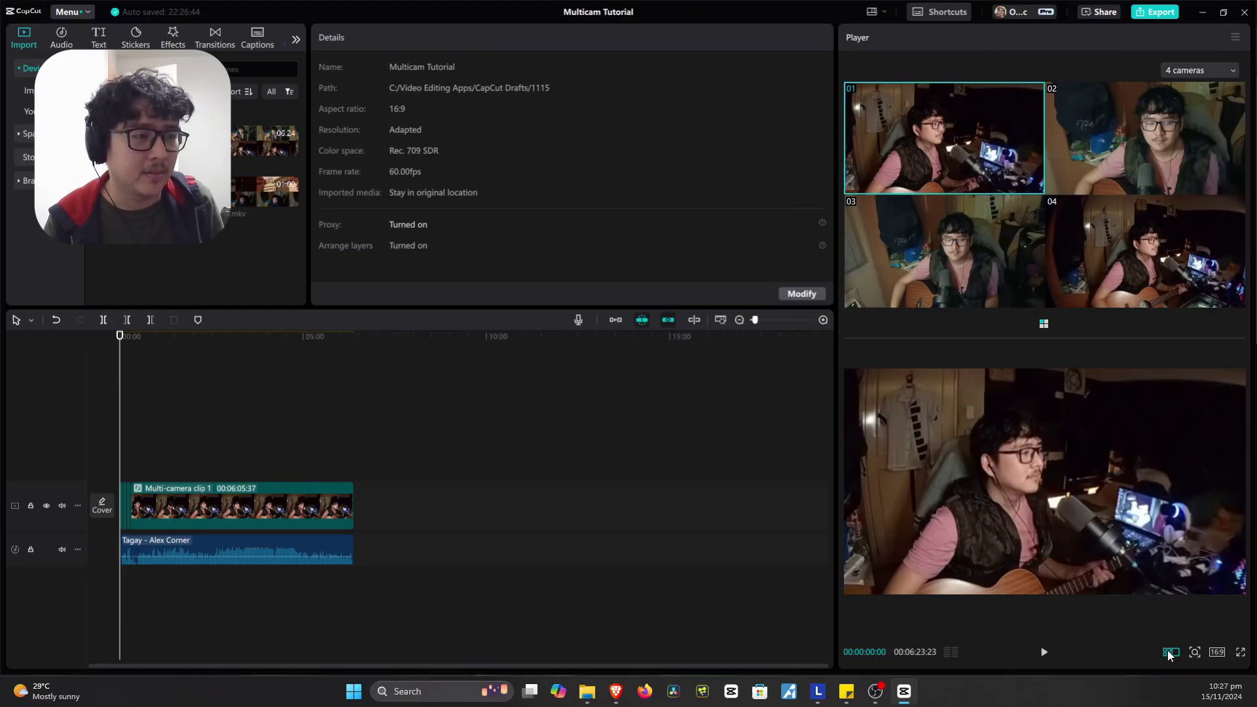
Hide the camera grid, then review the angle cuts by playing, zooming and scrubbing the timeline
click(1168, 650)
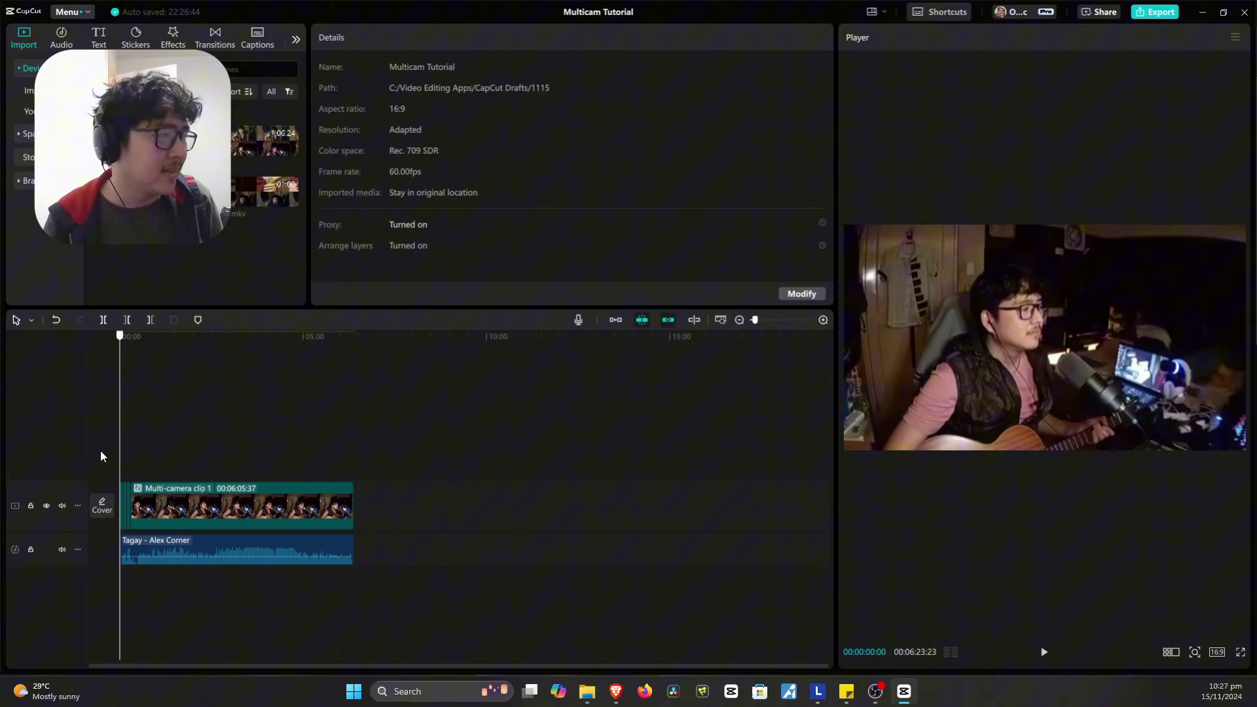
key(space)
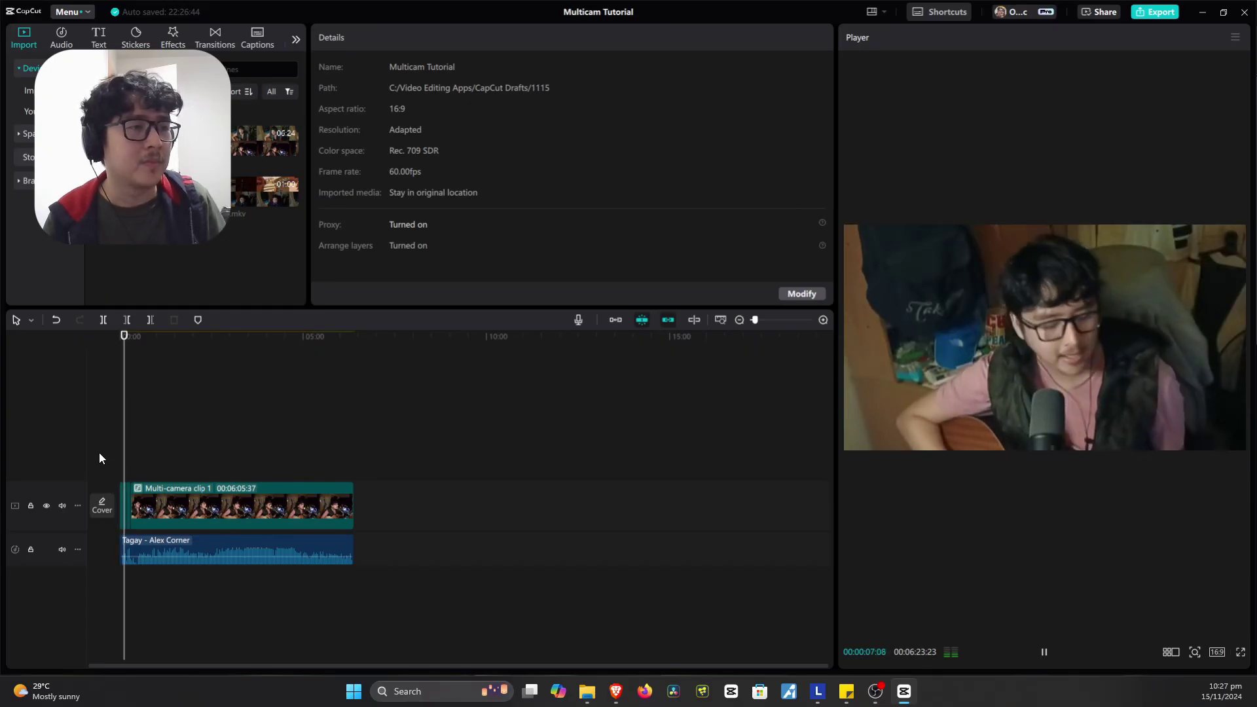
key(space)
ctrl+scroll(128, 479, up, 3)
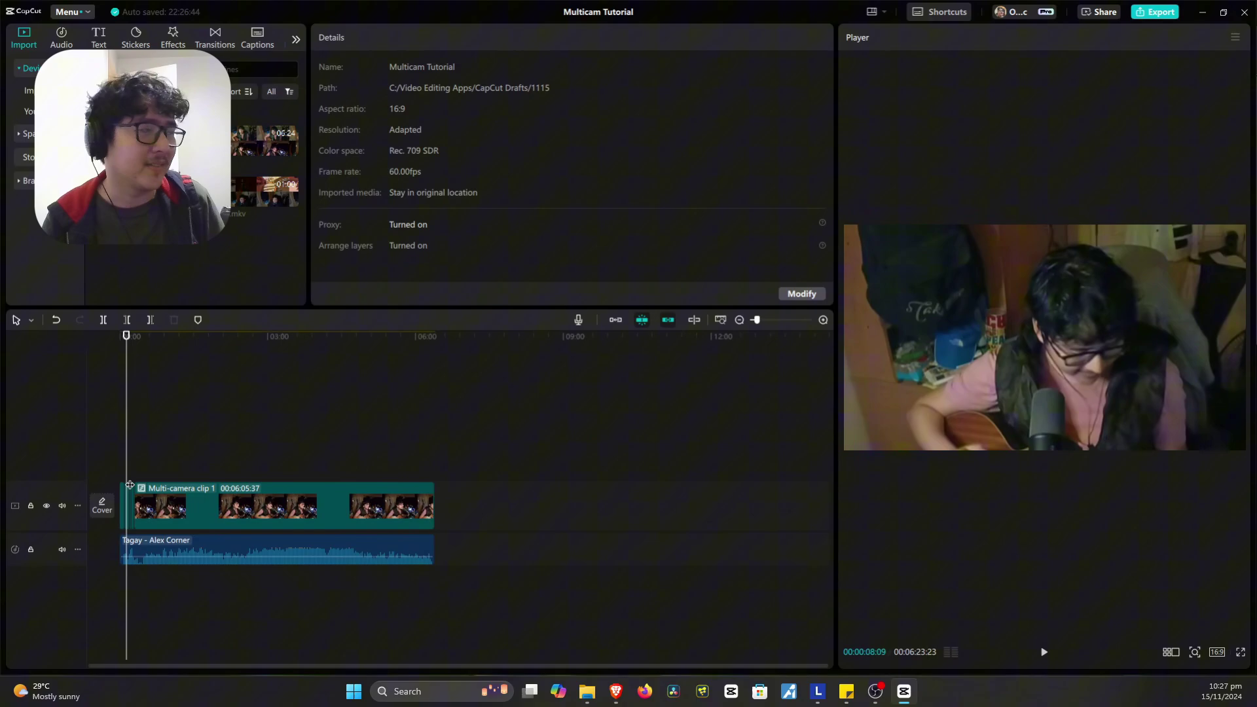
ctrl+scroll(149, 474, up, 5)
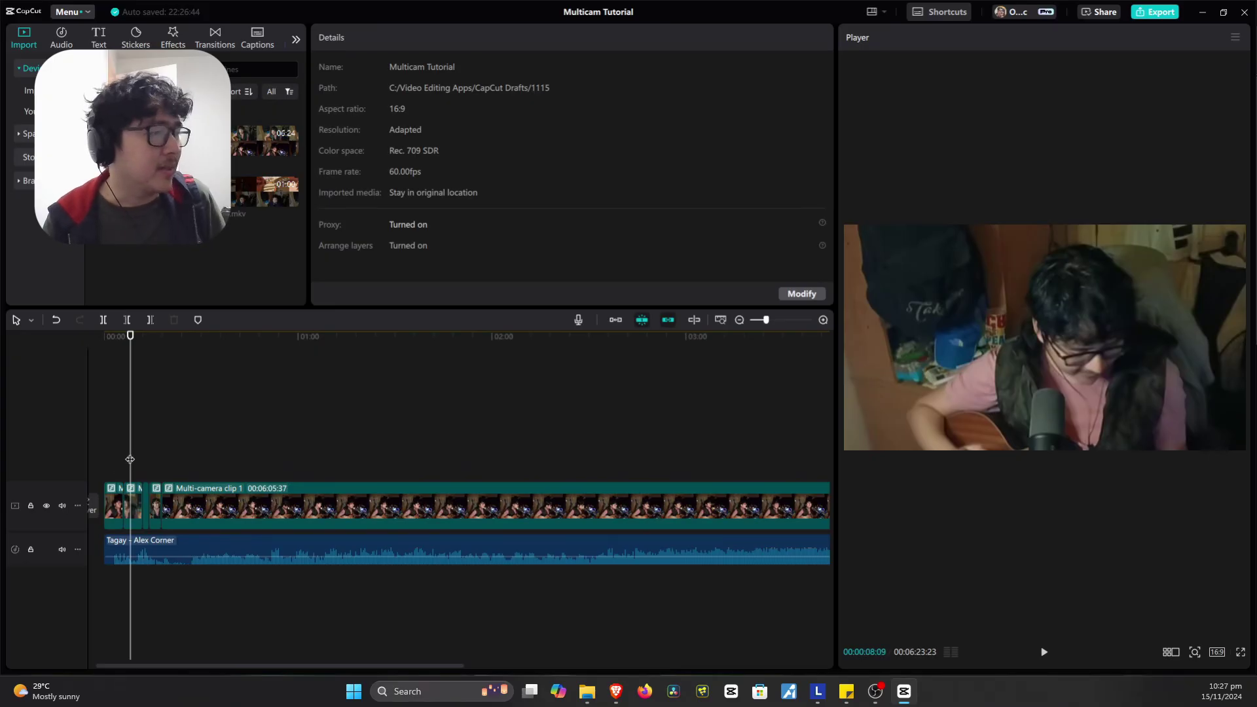
drag(131, 470, 229, 485)
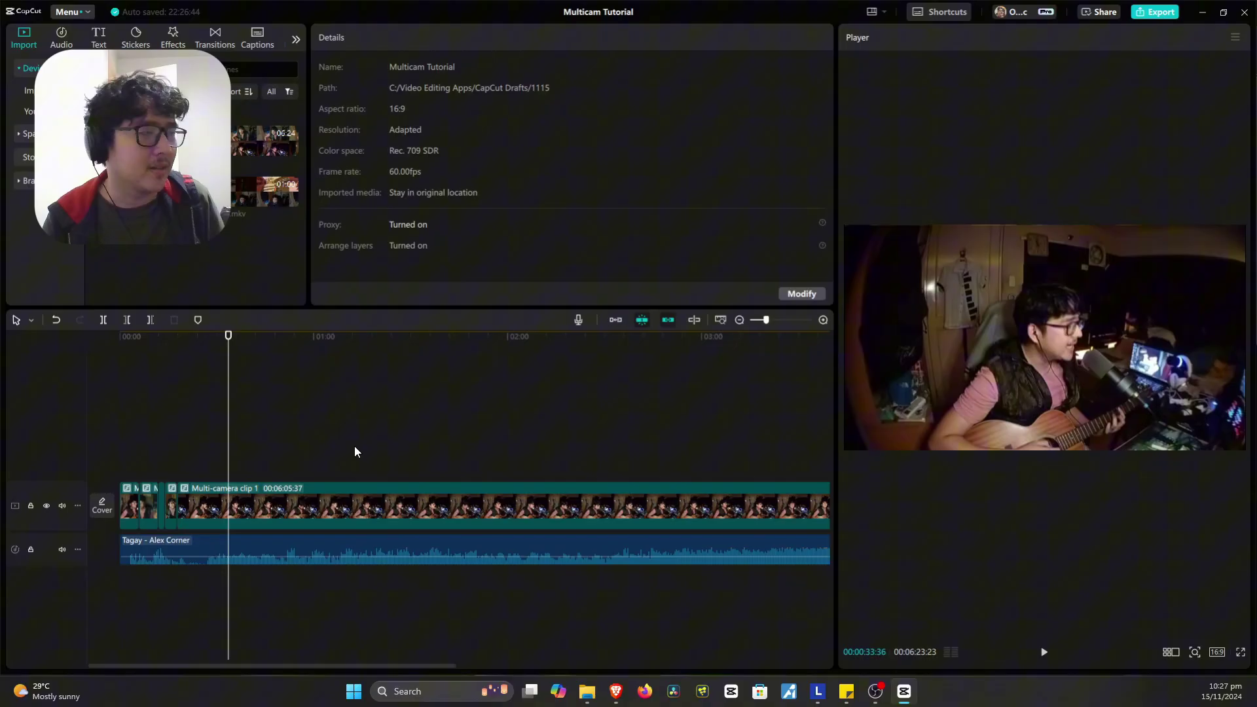
scroll(313, 449, down, 2)
scroll(282, 464, down, 1)
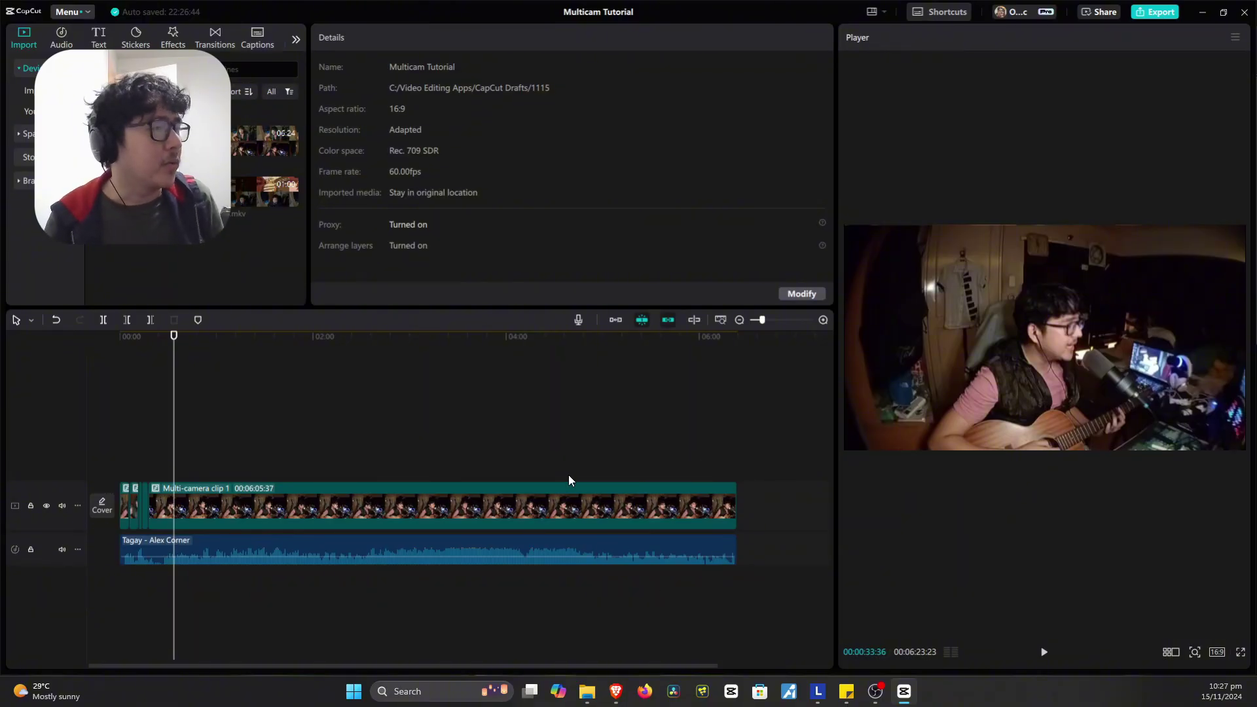
drag(759, 320, 748, 324)
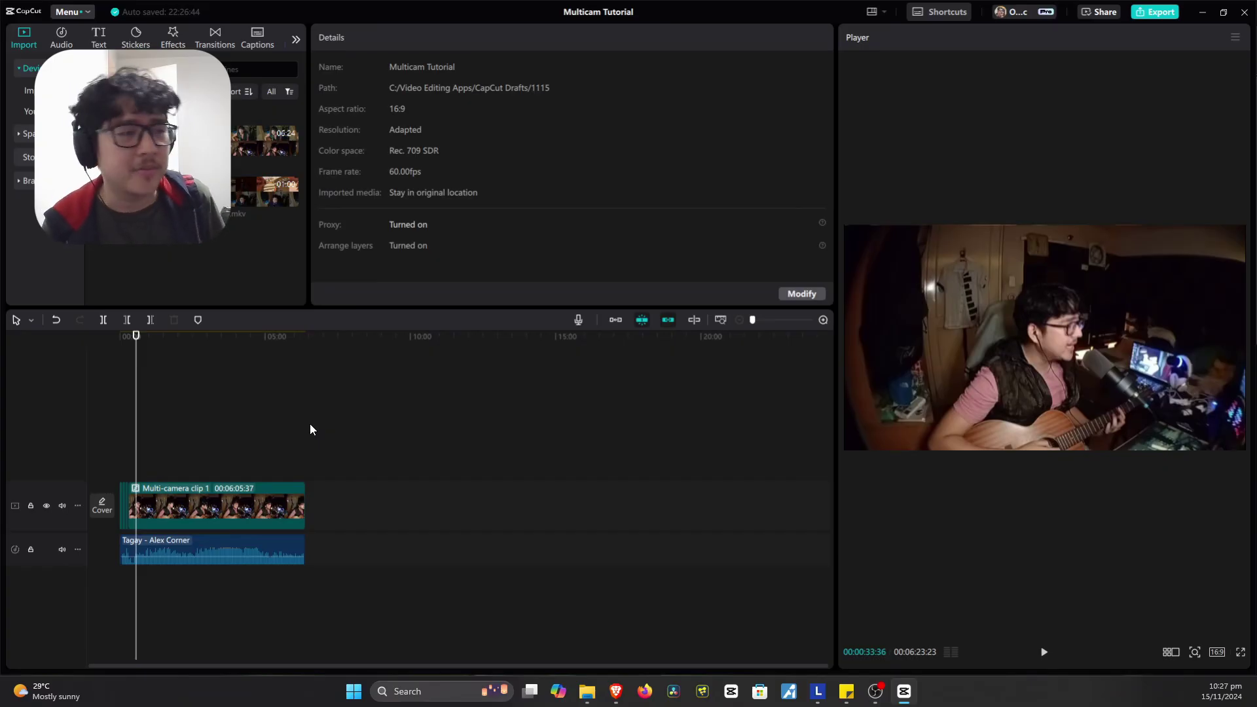
drag(140, 474, 163, 480)
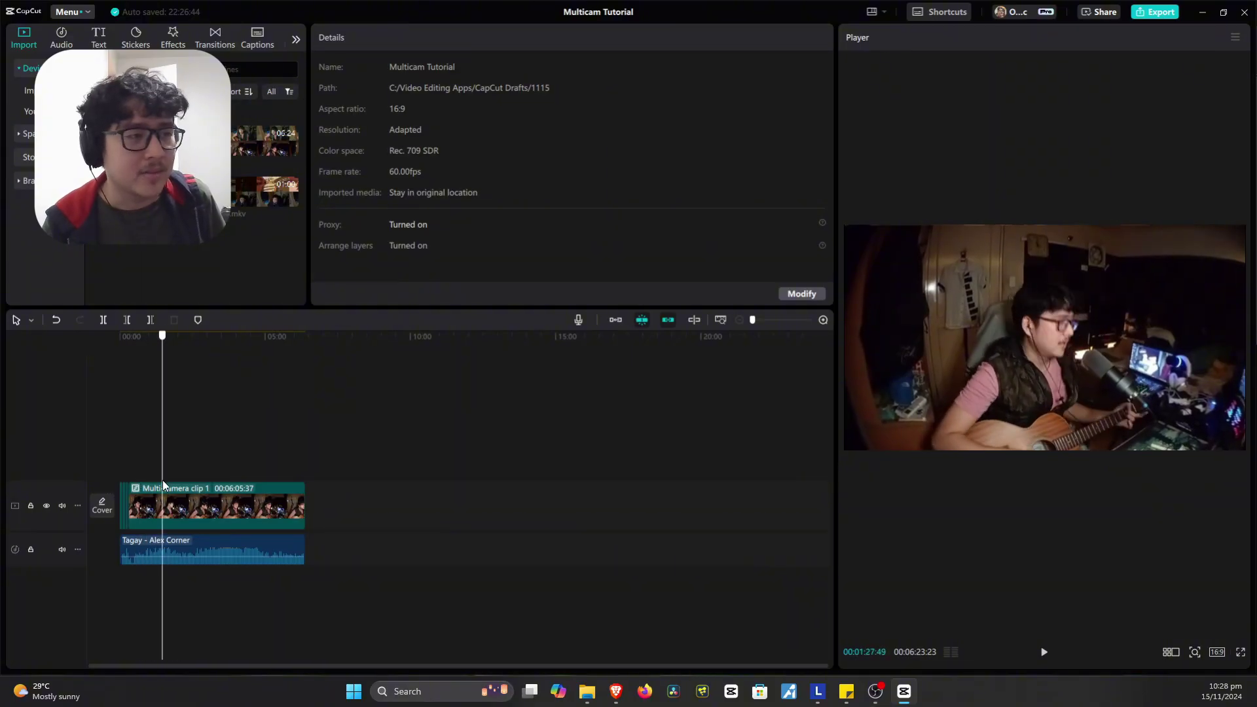
click(124, 466)
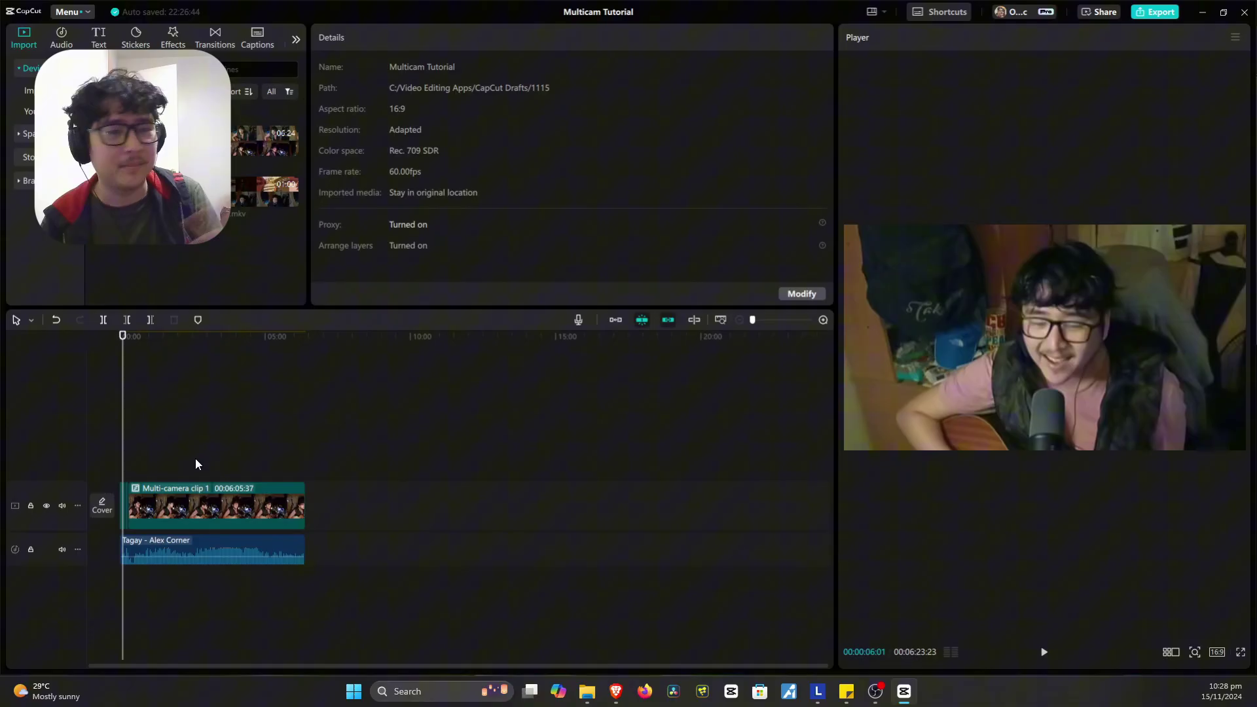
Add the Insurgency Sandstorm clip after the multicam clip and extract its audio to a separate track
drag(233, 435, 308, 449)
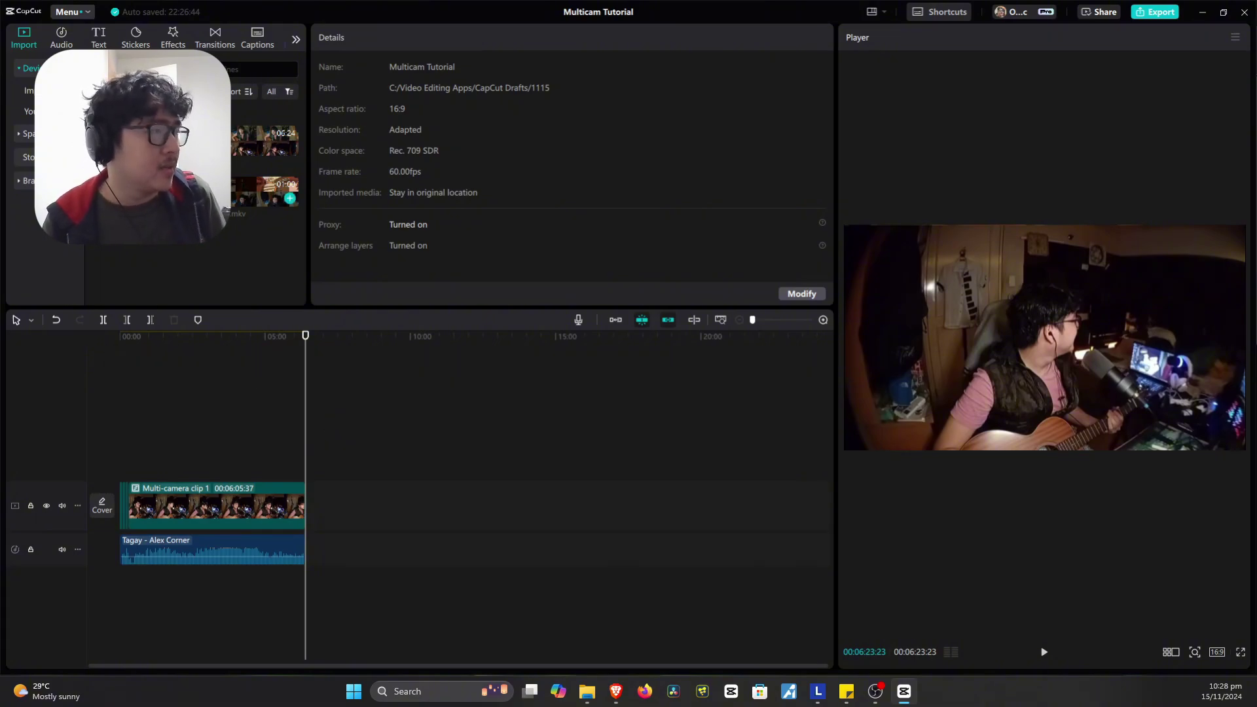
drag(281, 194, 379, 505)
click(693, 382)
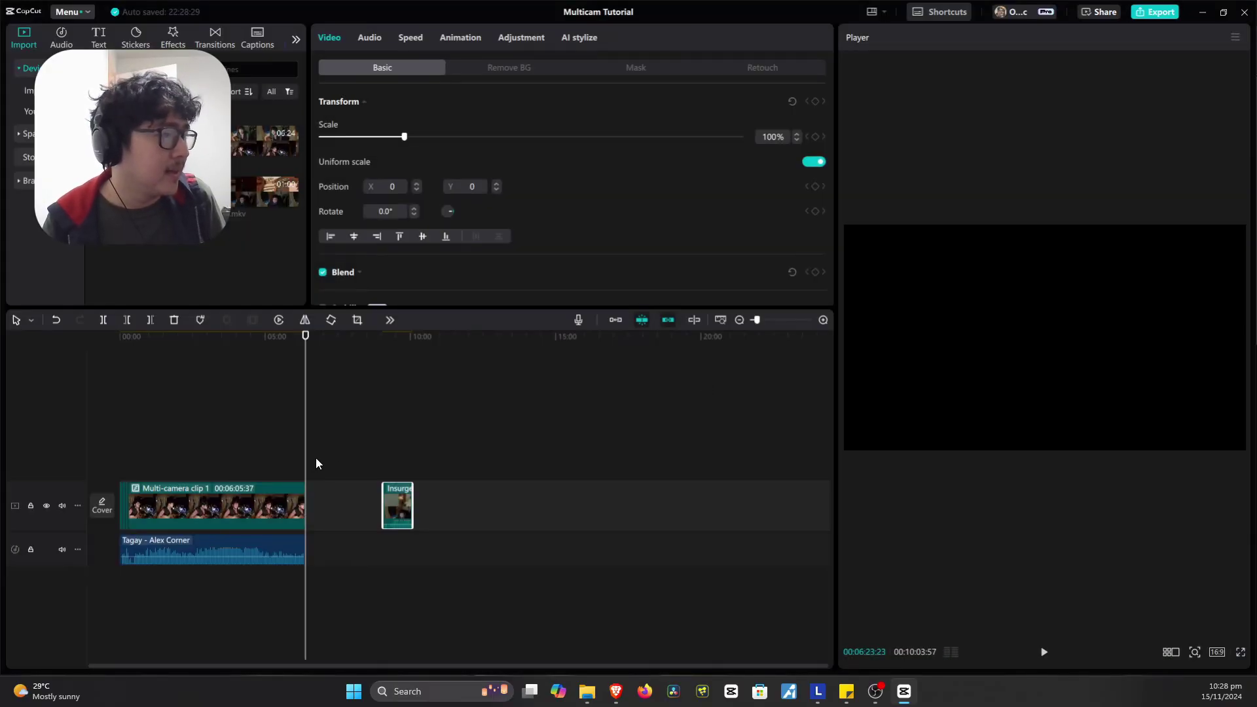
click(399, 444)
click(400, 502)
click(394, 494)
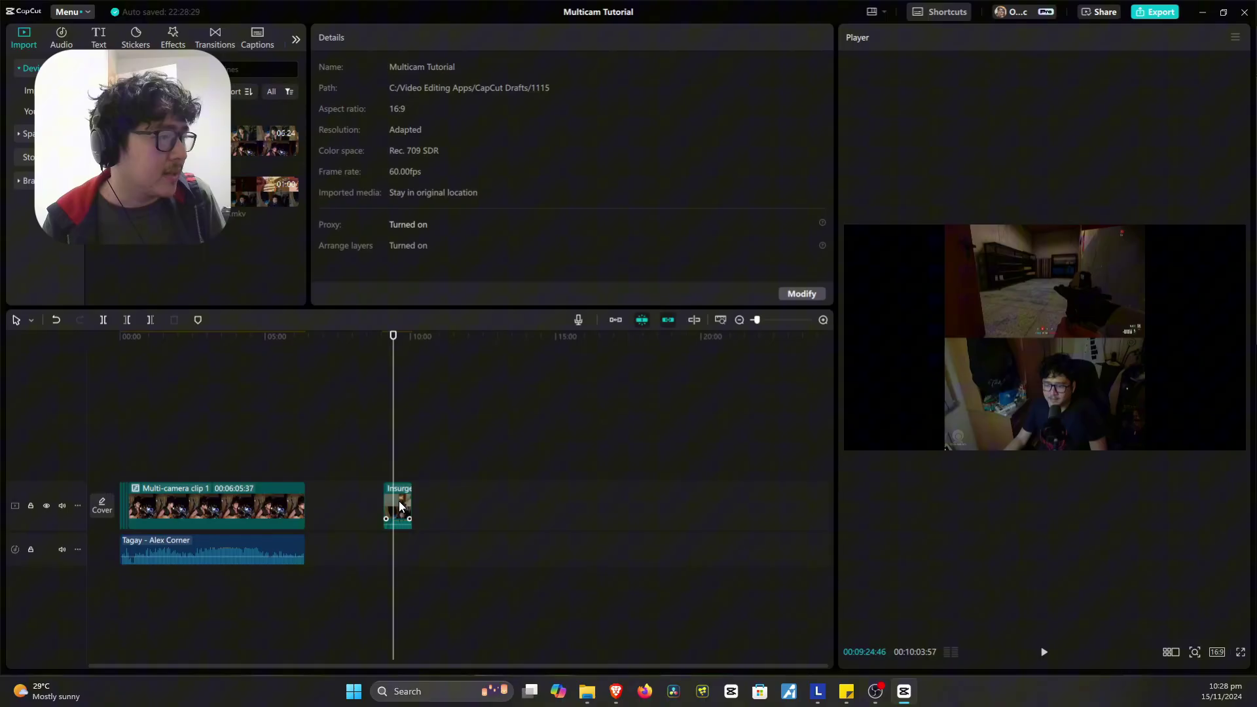
right_click(399, 499)
click(424, 568)
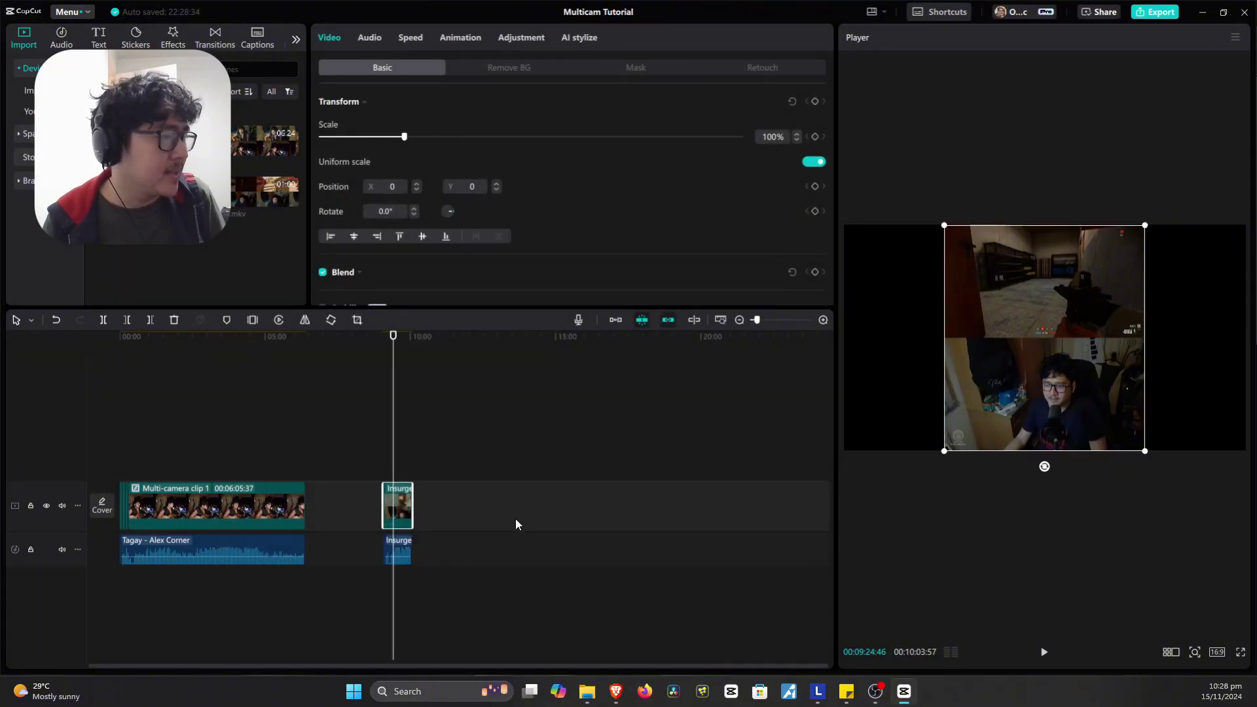
Align the gameplay video and its audio to the playhead at 07:59:23
scroll(466, 480, up, 2)
scroll(639, 532, up, 3)
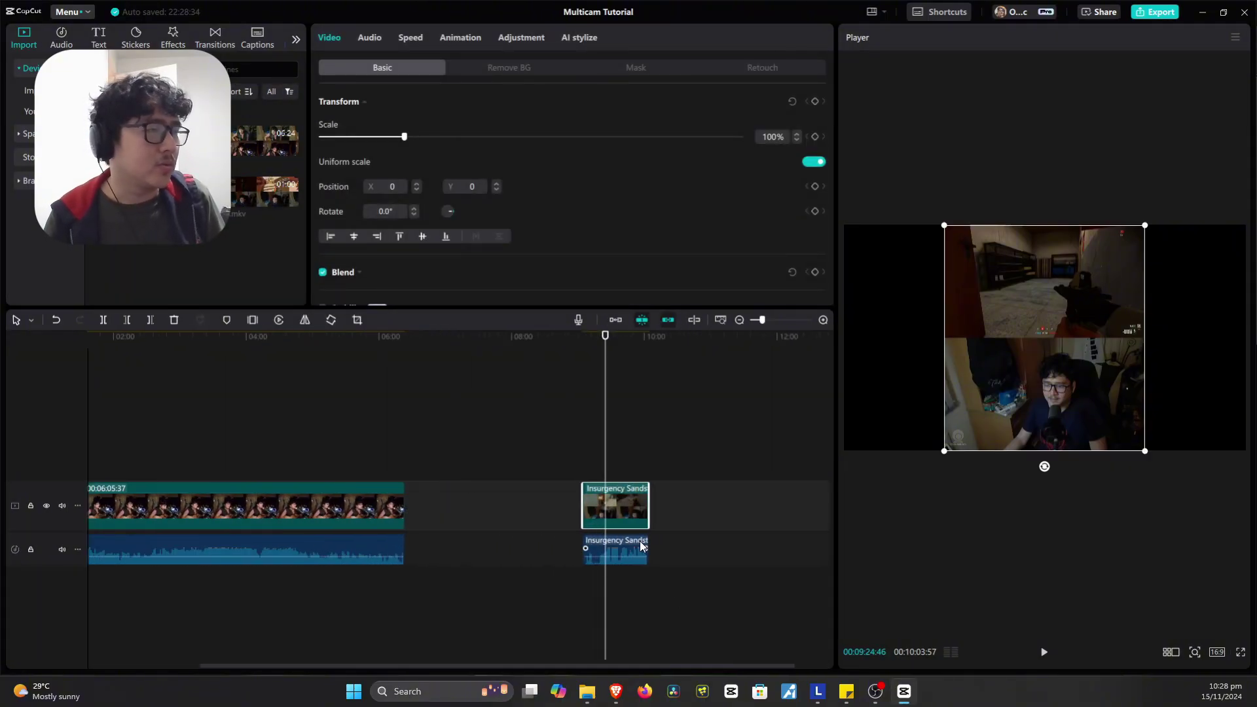
click(499, 337)
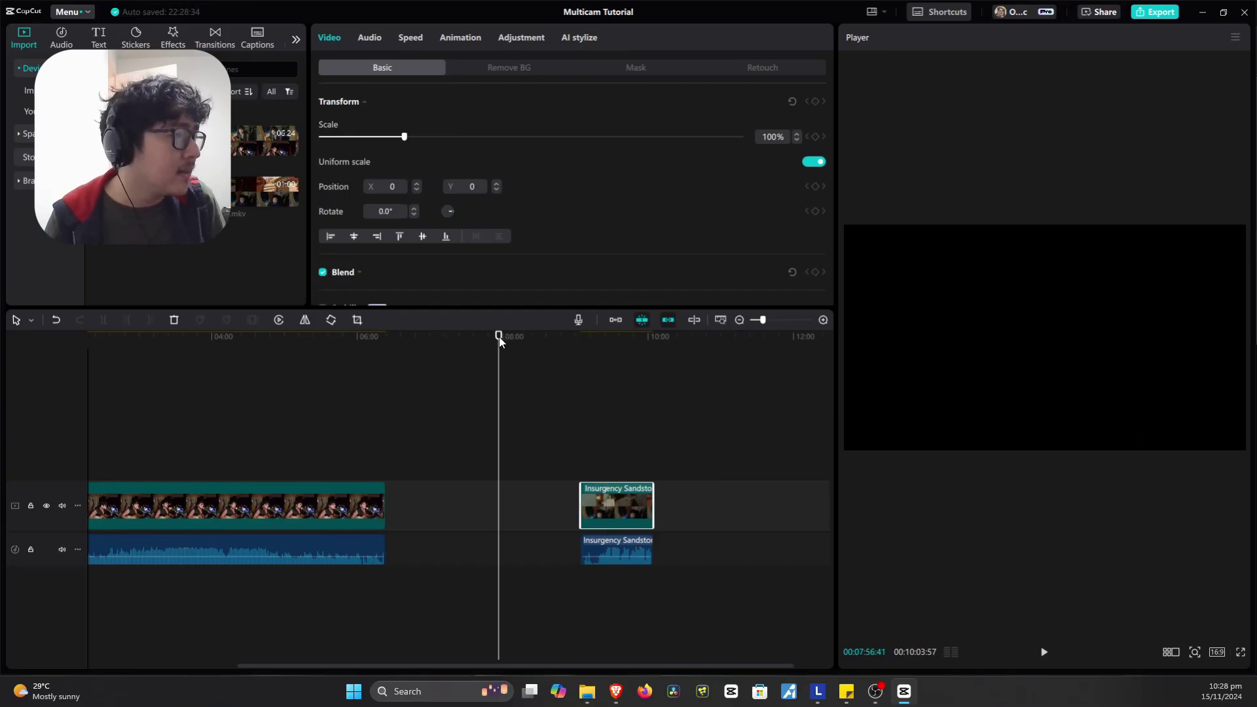
drag(500, 354, 502, 354)
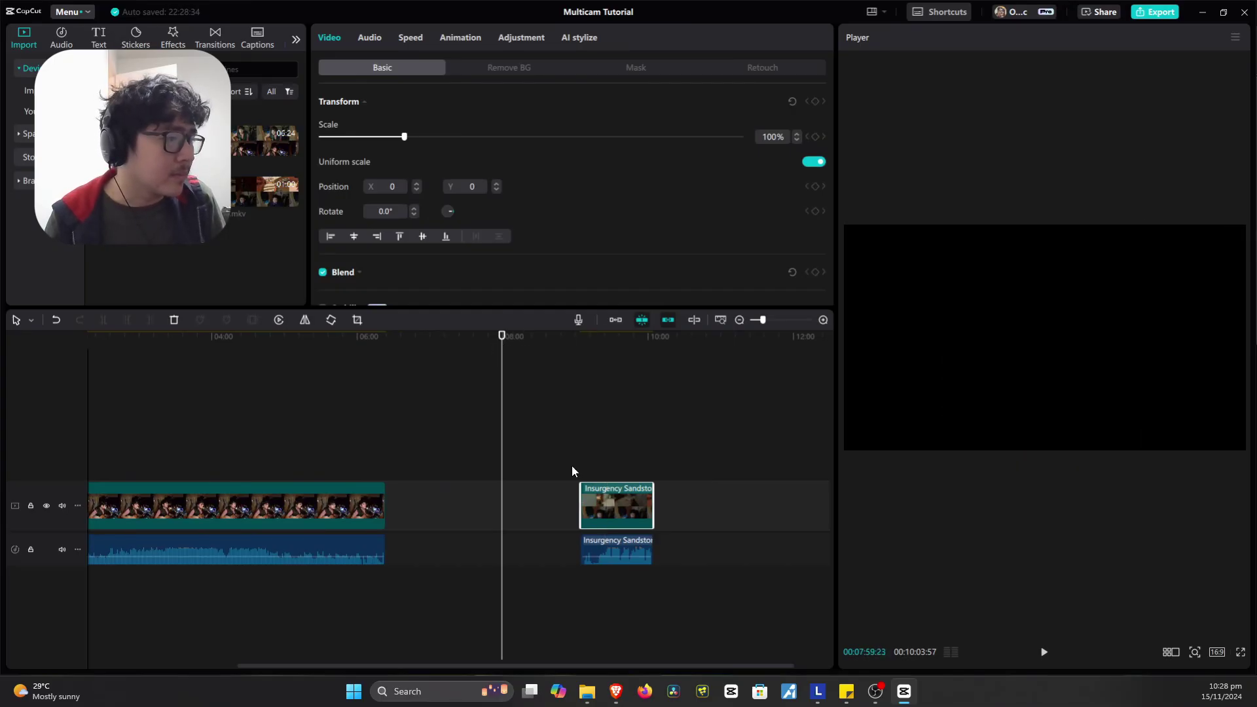
drag(618, 505, 540, 511)
drag(619, 555, 538, 555)
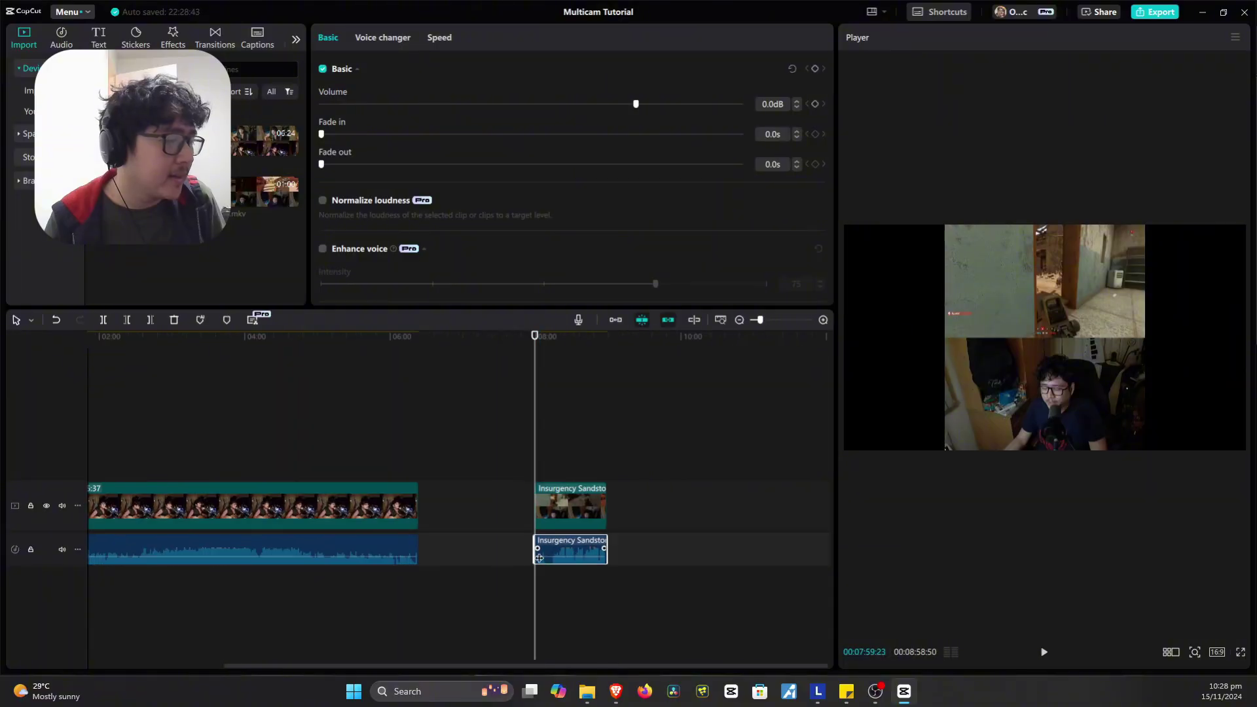
Copy-paste the recording onto a track above and crop the lower copy 16:9 to the gameplay half
click(569, 512)
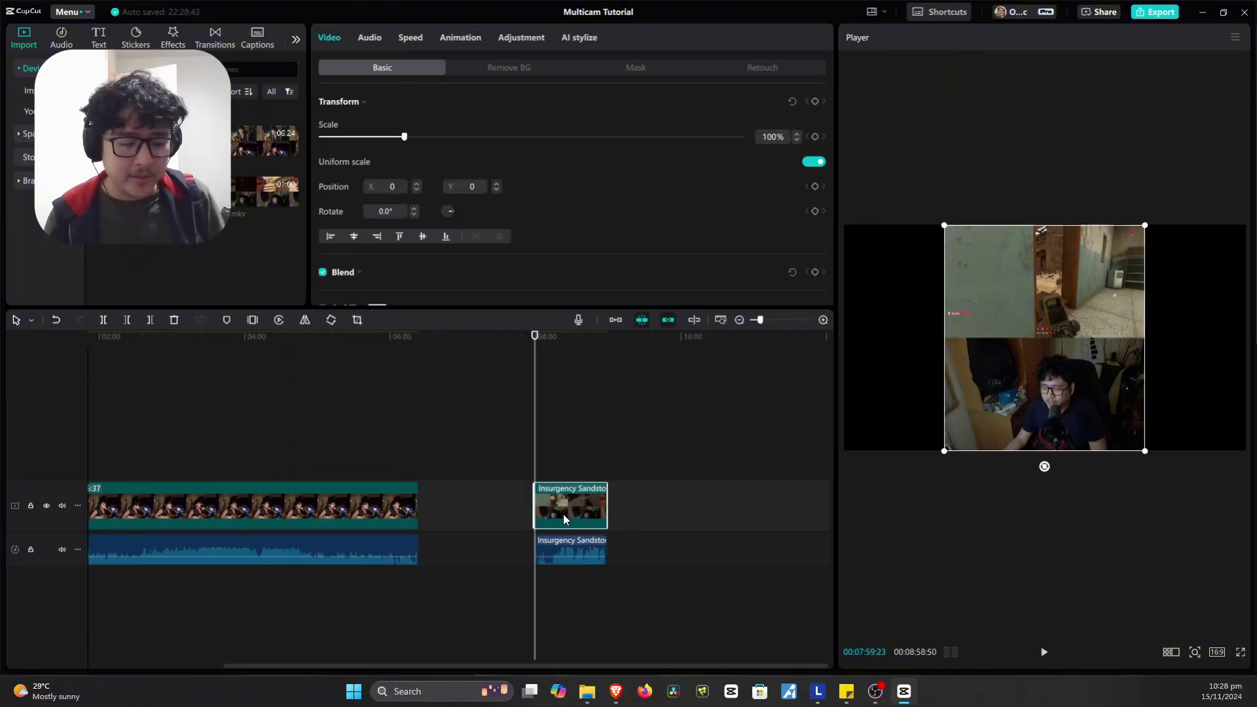
key(ctrl+c)
key(ctrl+v)
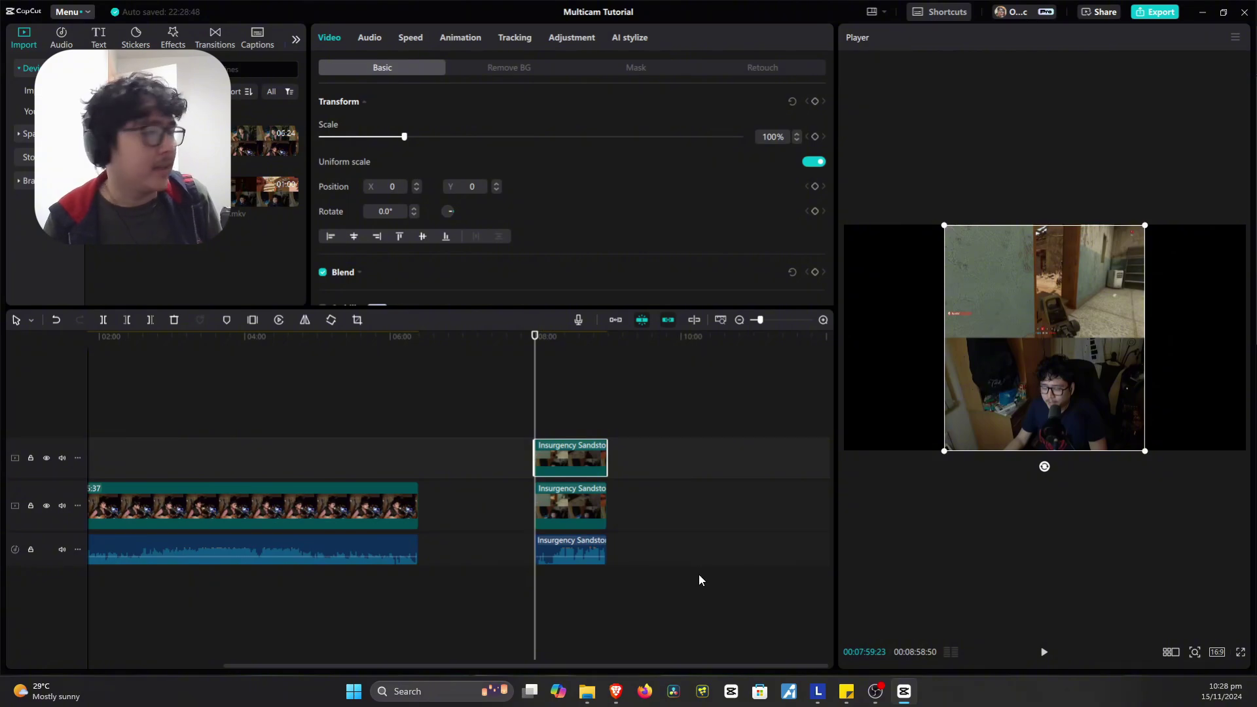
right_click(571, 514)
mouse_move(647, 287)
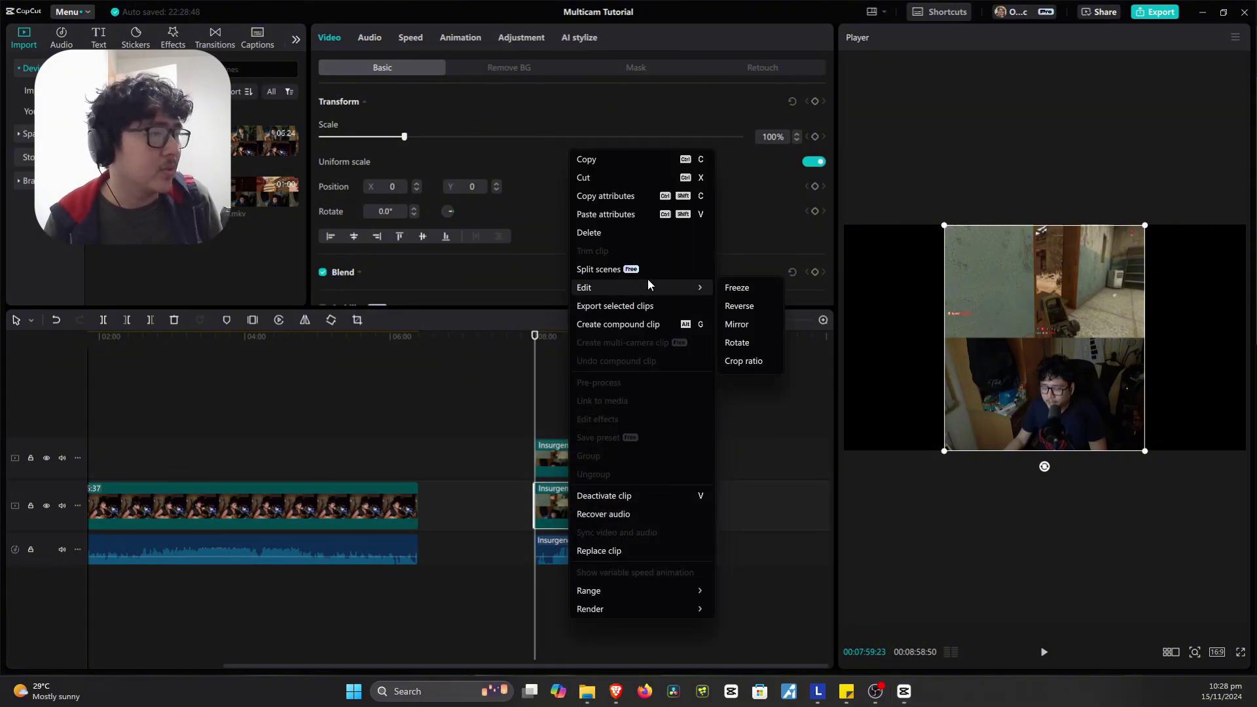
click(756, 359)
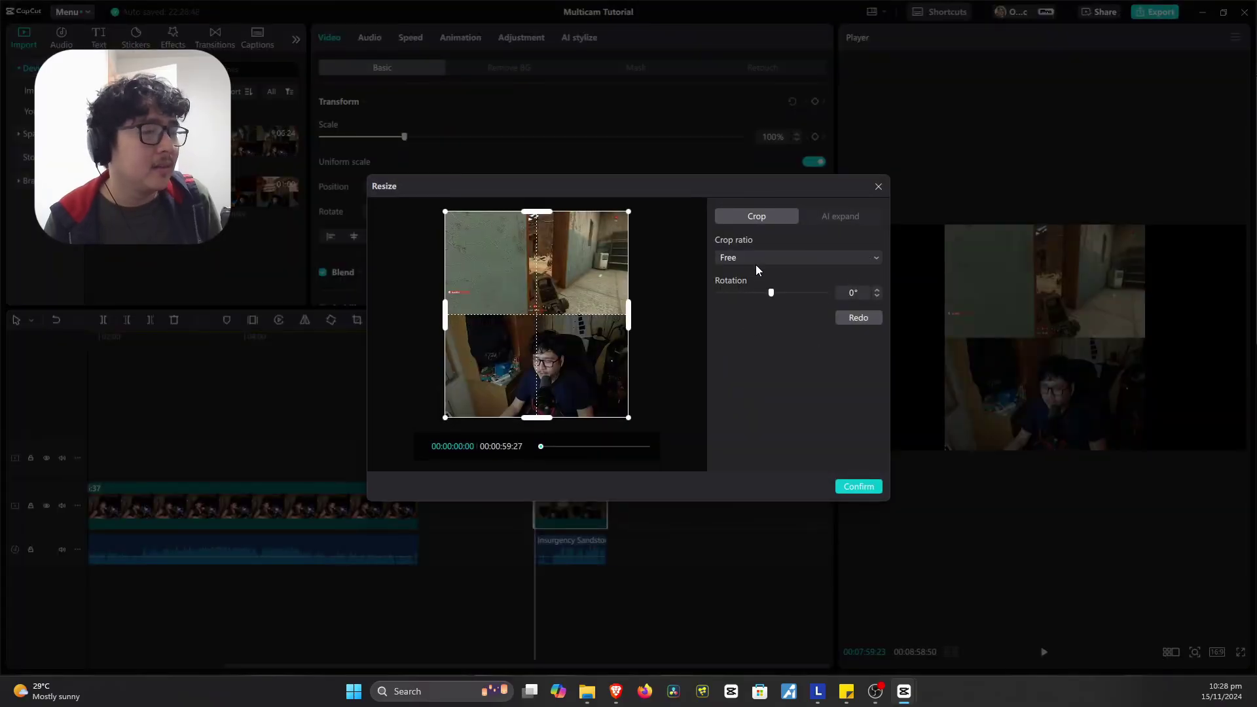
click(758, 262)
click(743, 361)
drag(538, 338, 538, 282)
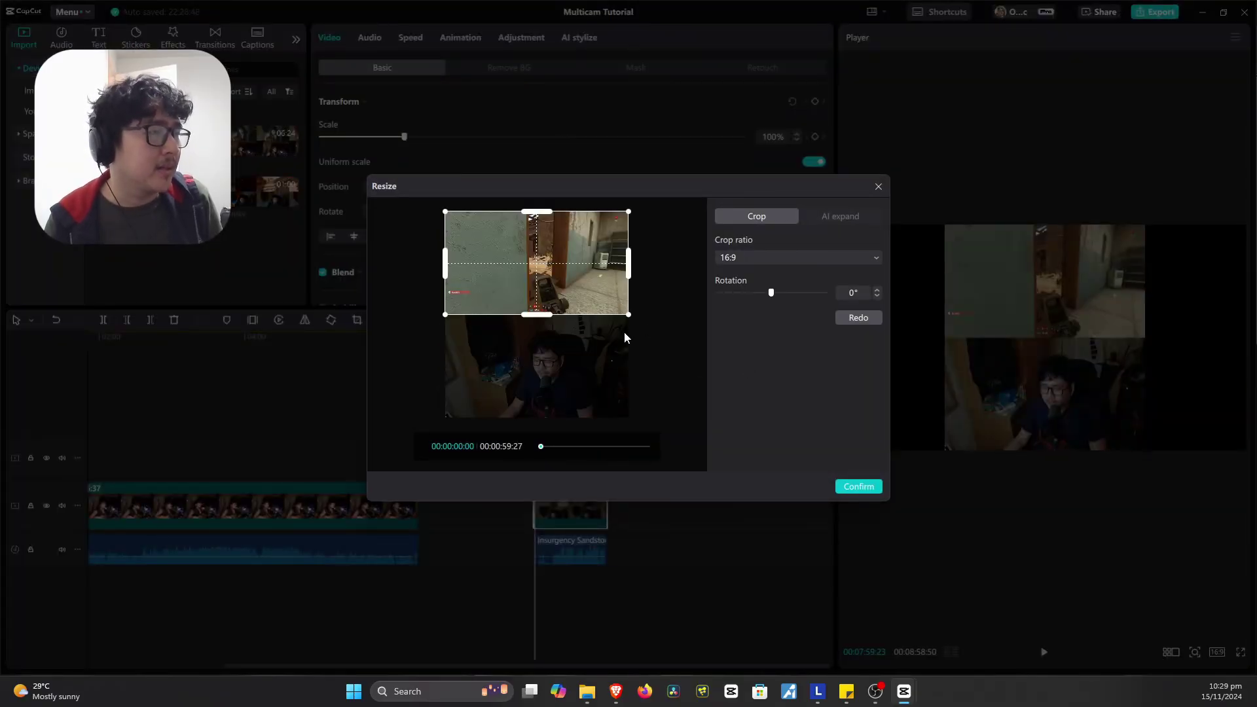
click(859, 486)
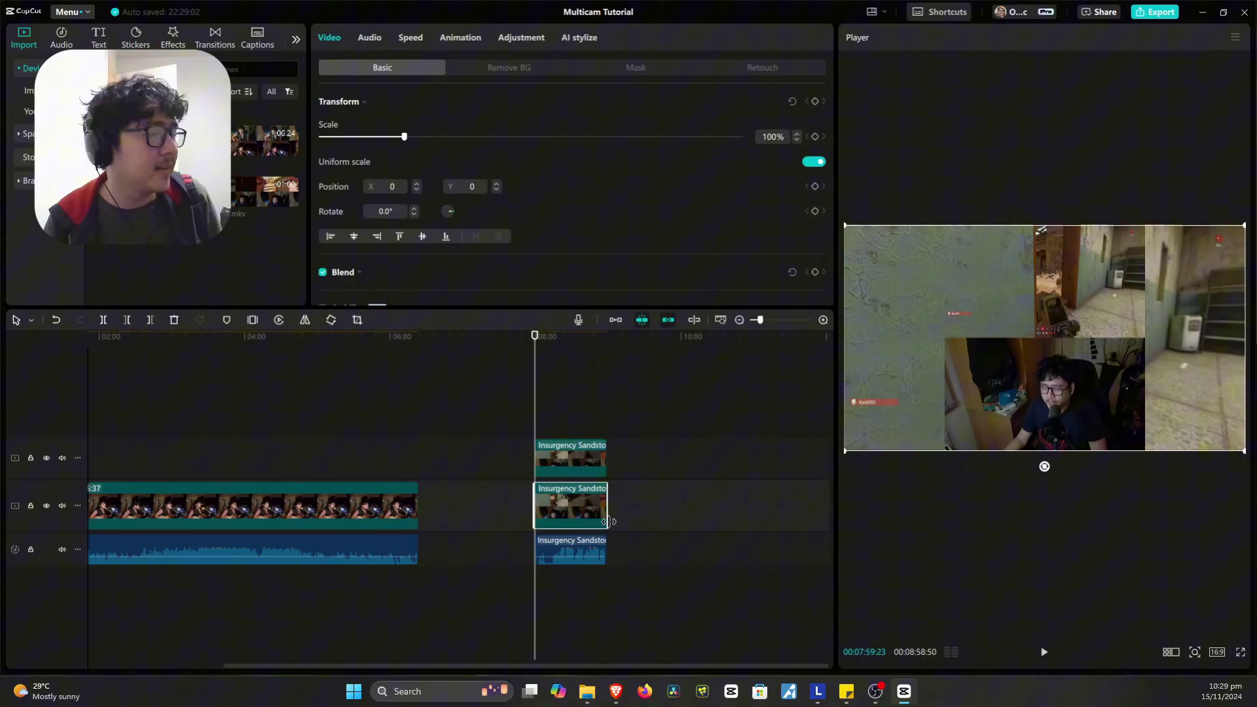
Crop the upper copy to 16:9 over the webcam half
click(546, 461)
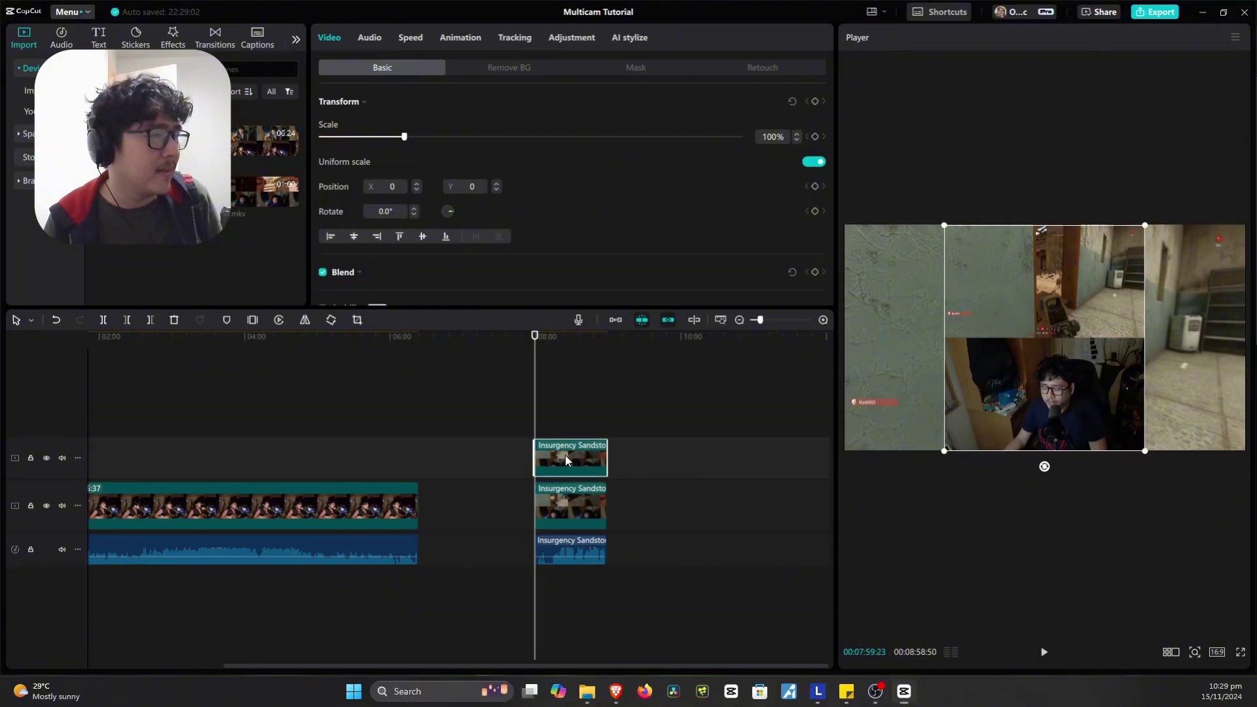
right_click(564, 455)
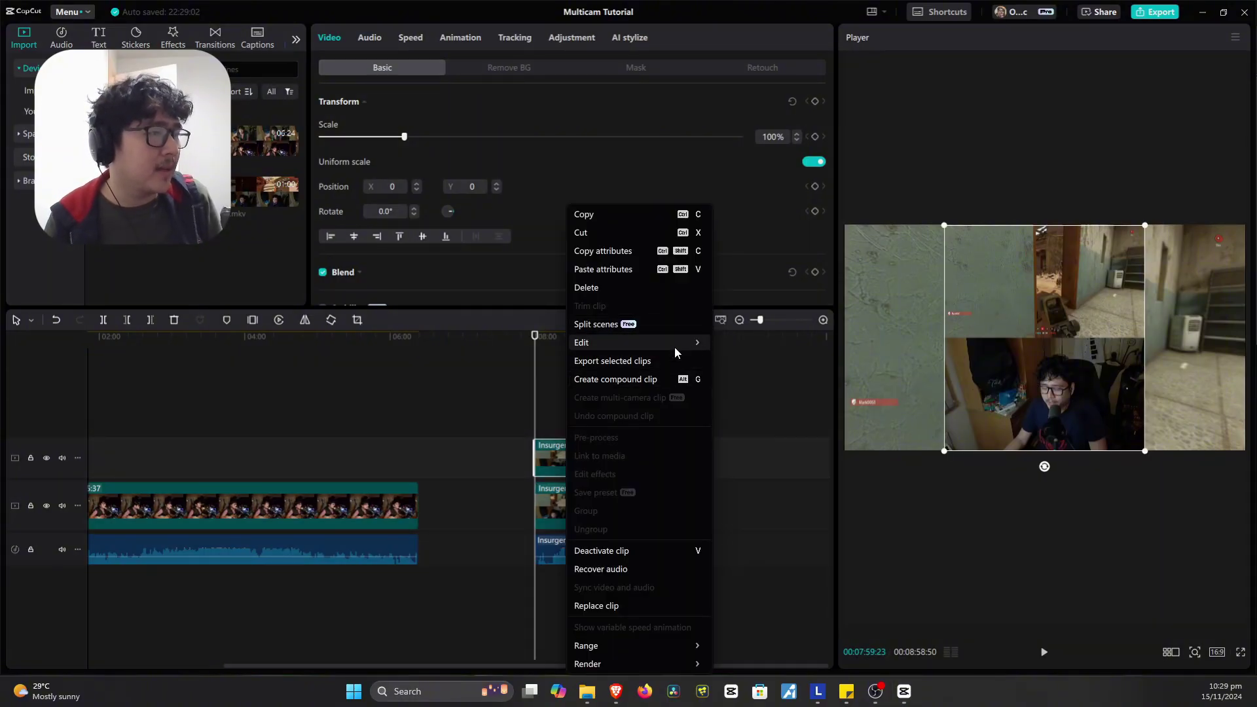
mouse_move(674, 343)
click(730, 414)
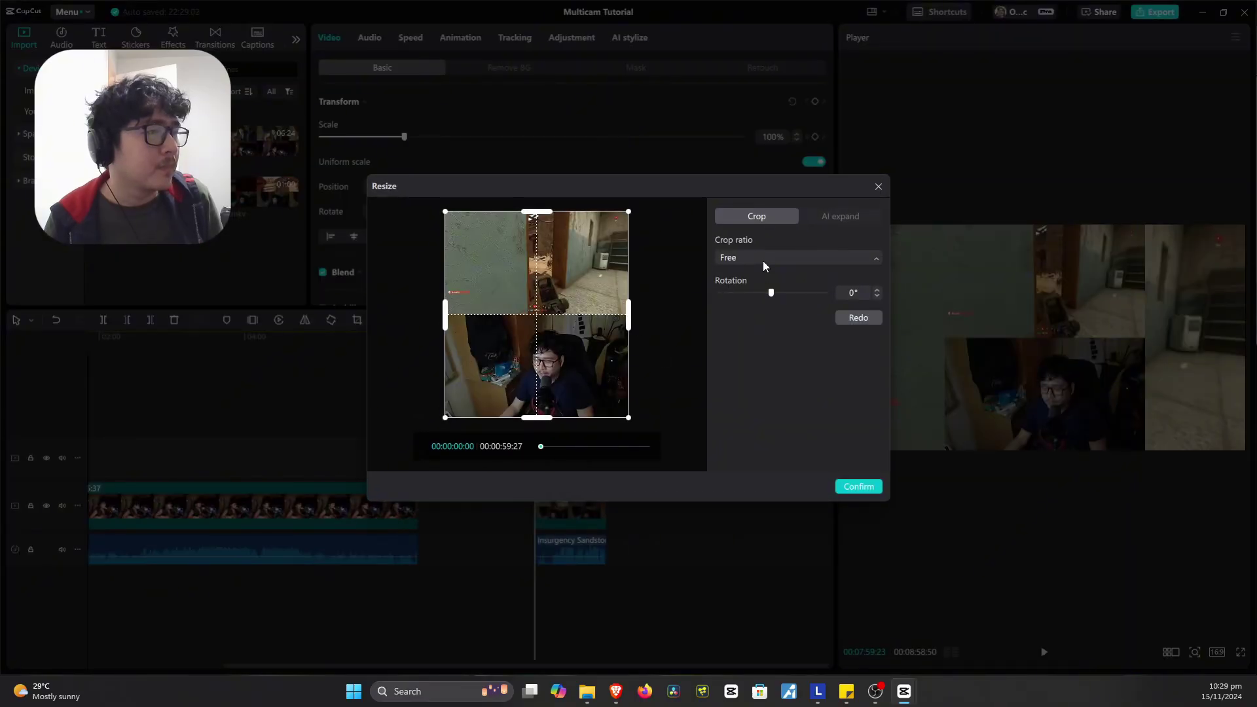
click(763, 260)
click(743, 362)
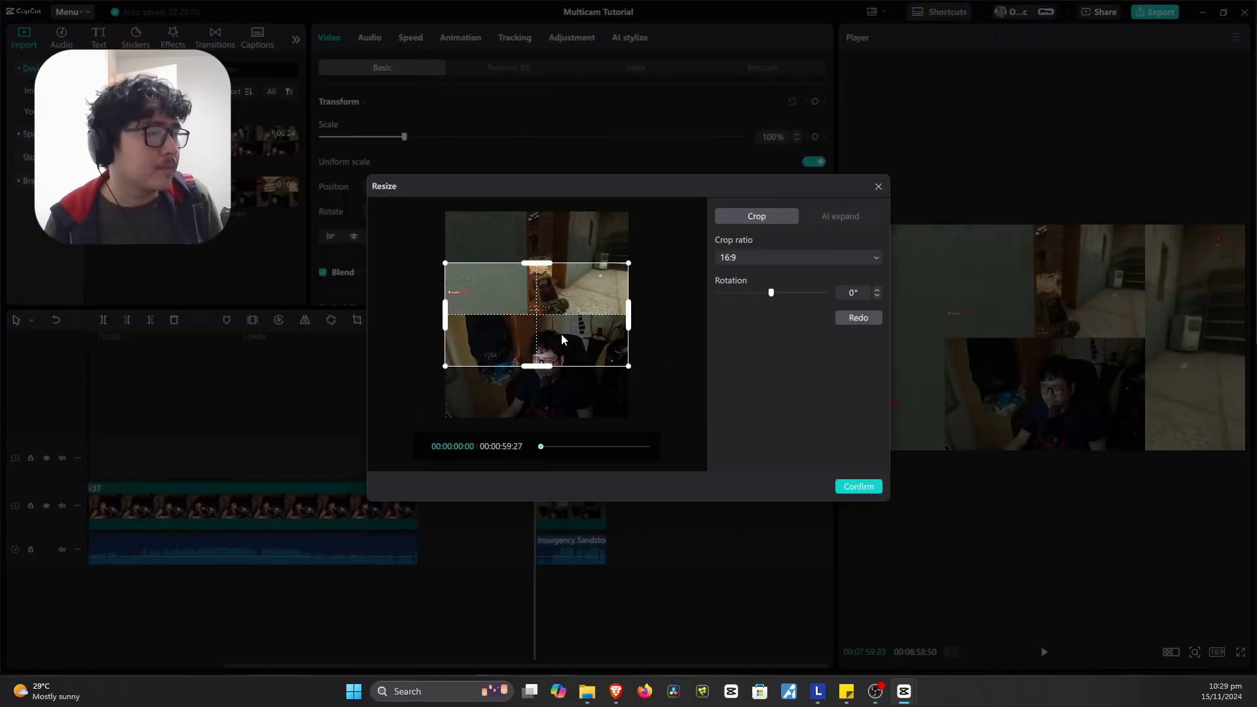
drag(560, 334, 558, 489)
click(870, 490)
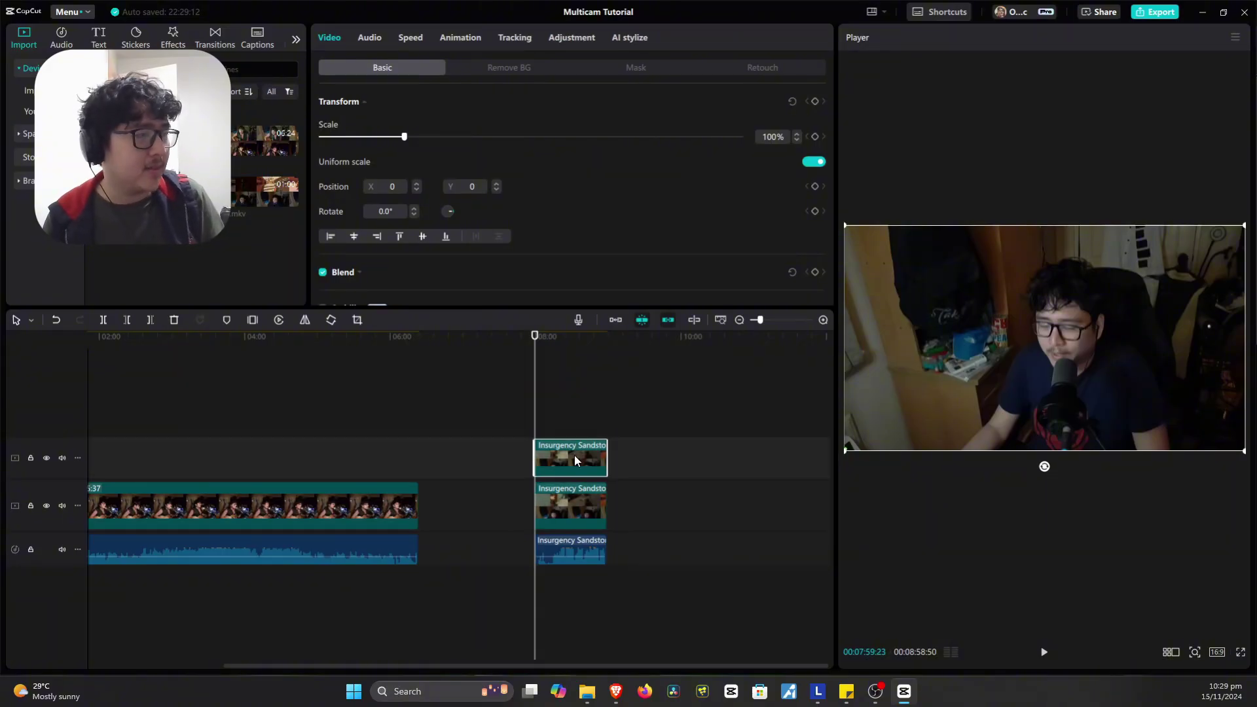
Toggle clip visibility with V, move the webcam clip to a new top track, and scale it to 42%
key(v)
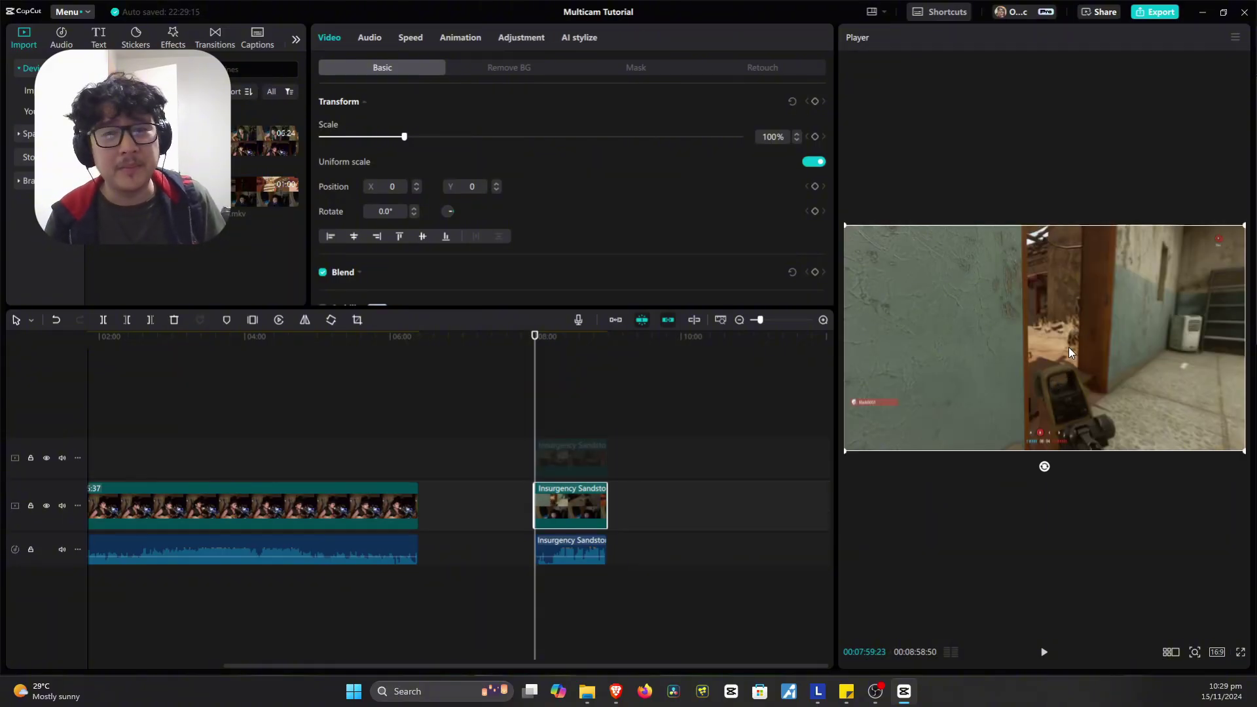
key(v)
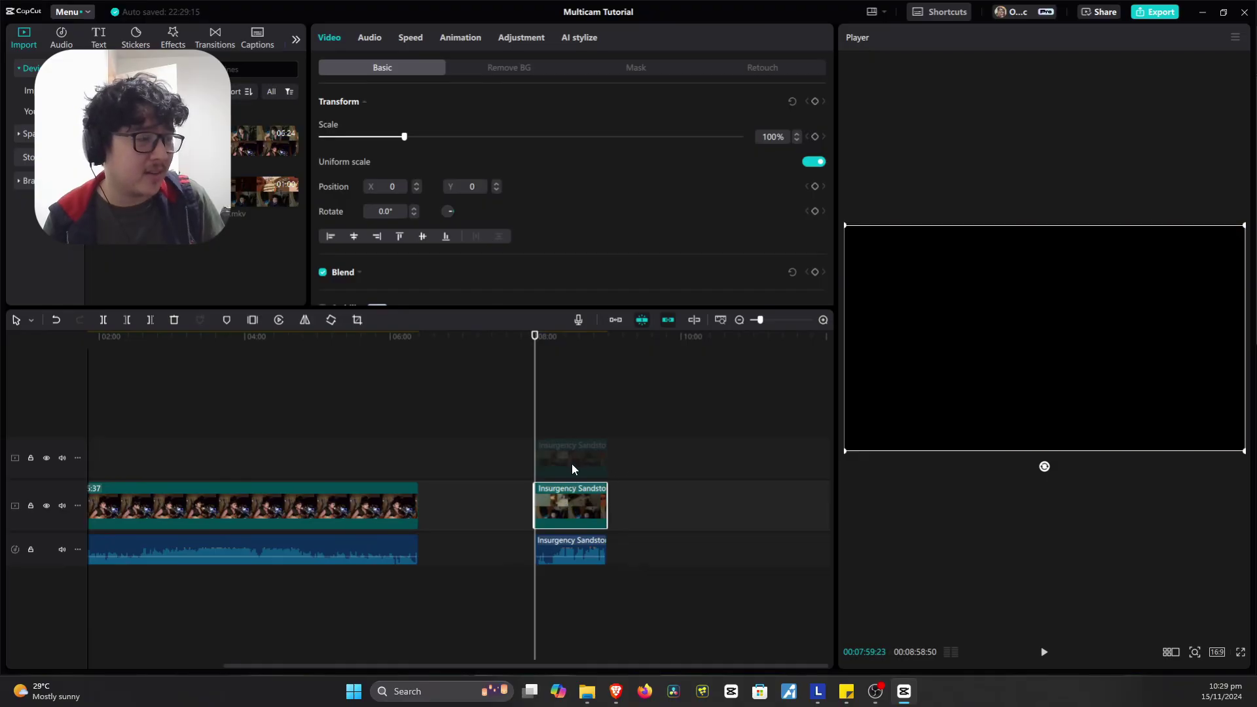
click(562, 457)
key(v)
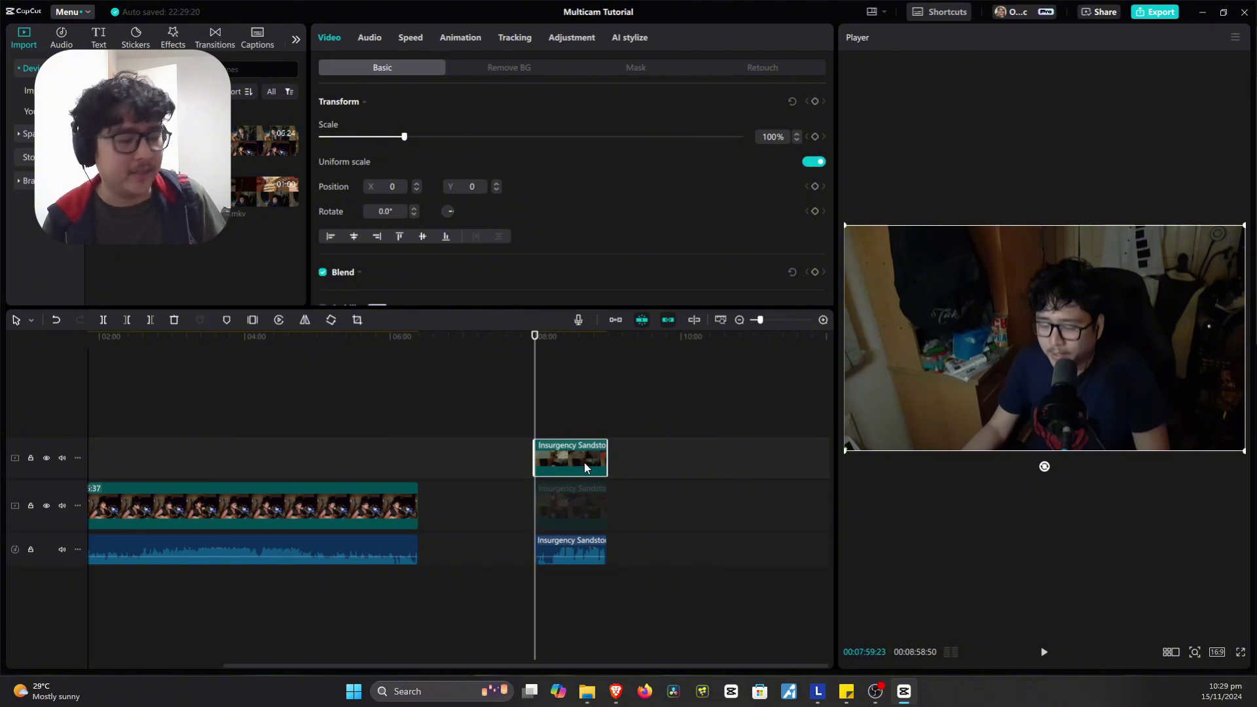
drag(563, 461, 564, 425)
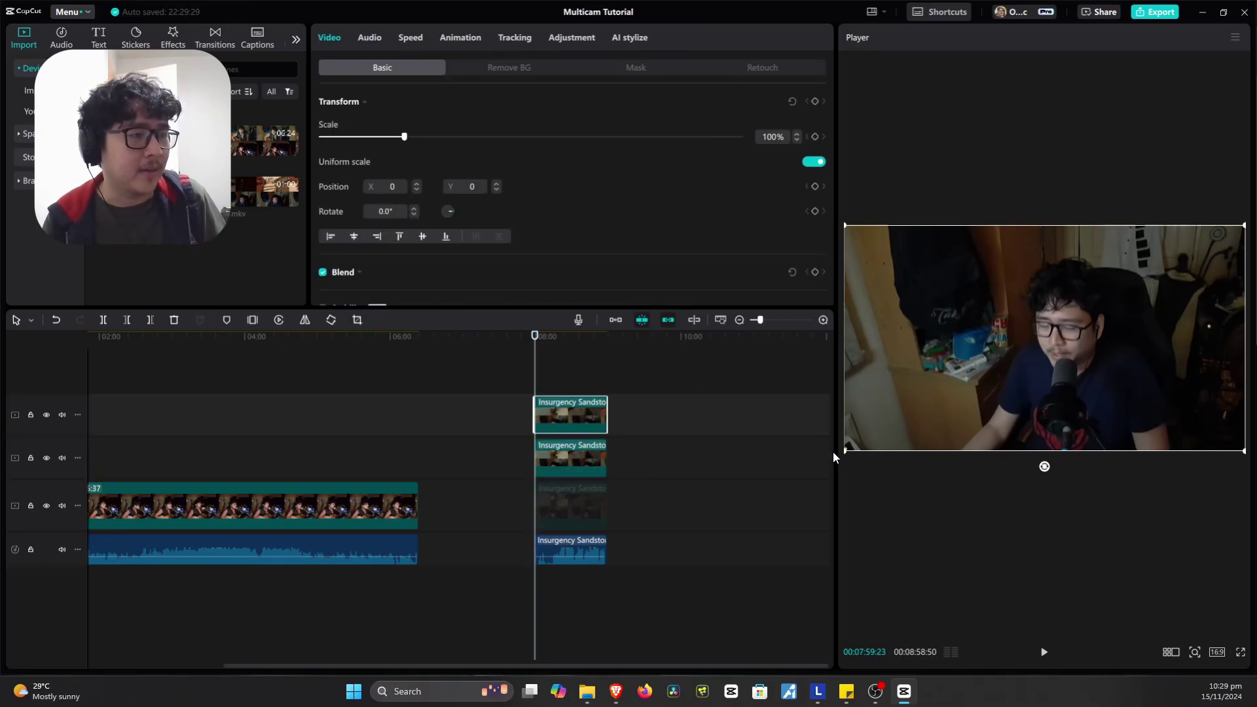
drag(845, 451, 1027, 346)
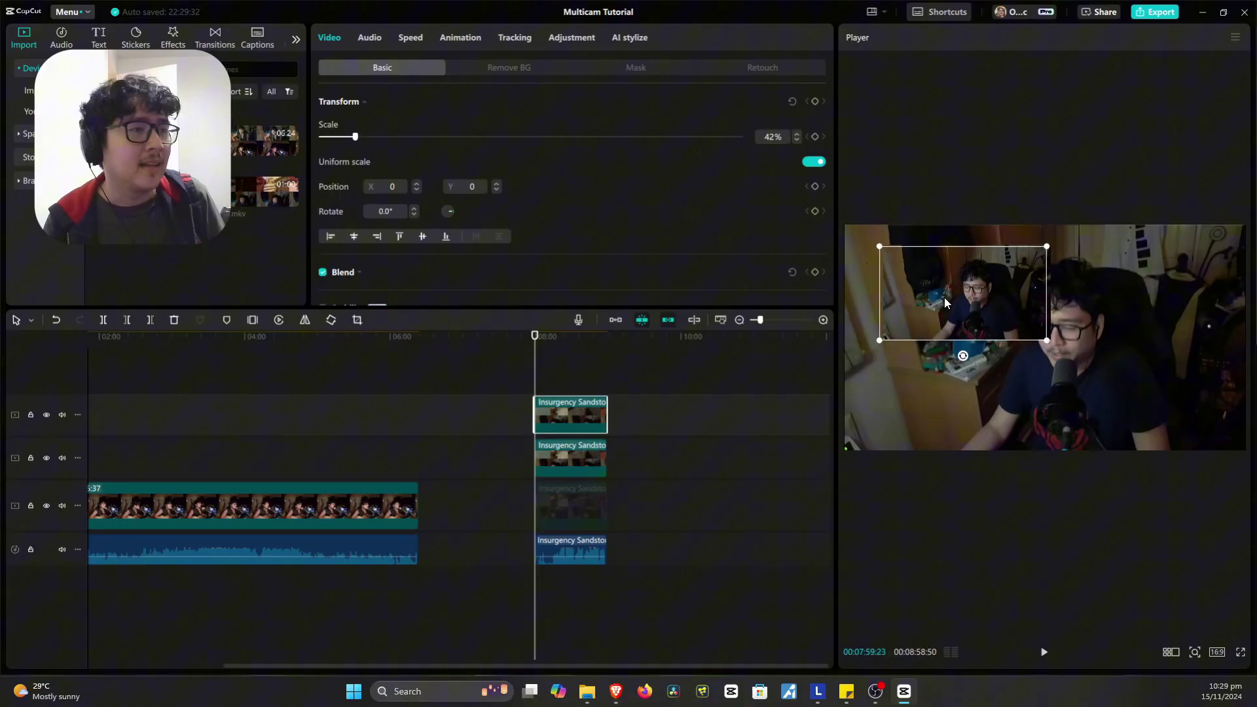
Lift the main-track clip to a new track and shrink the webcam inset to 23% at X 1210
click(548, 514)
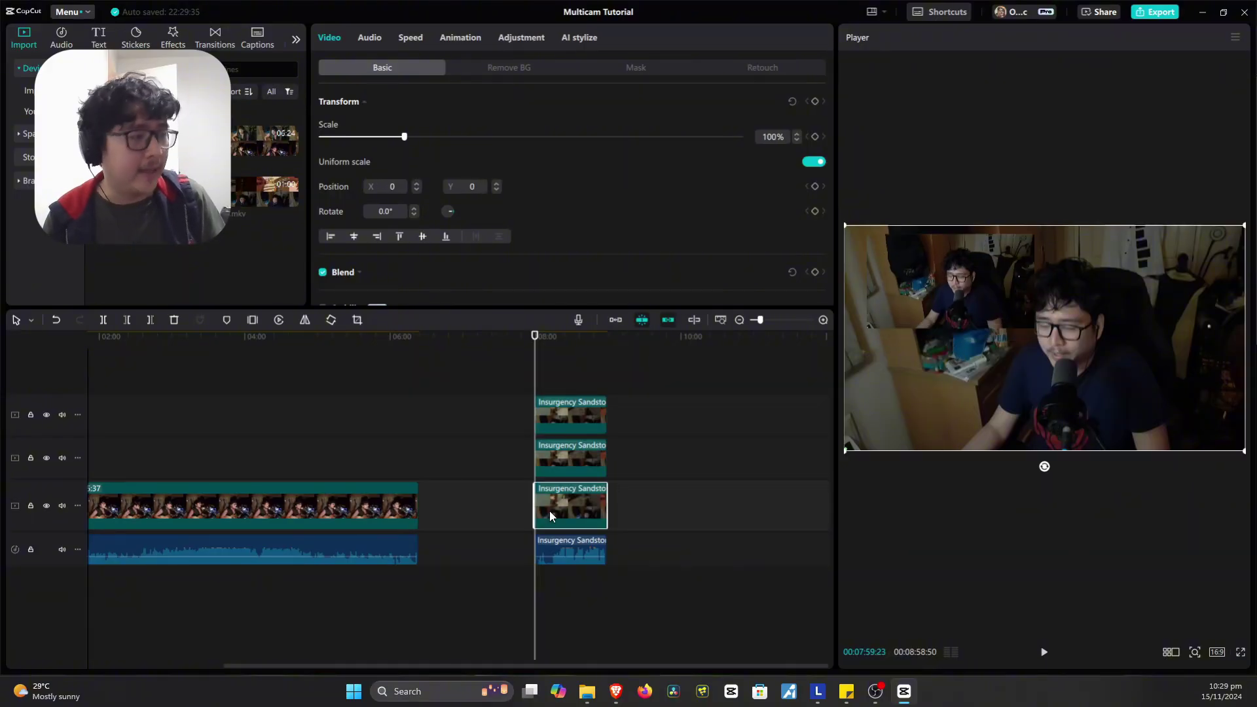
drag(559, 508, 556, 458)
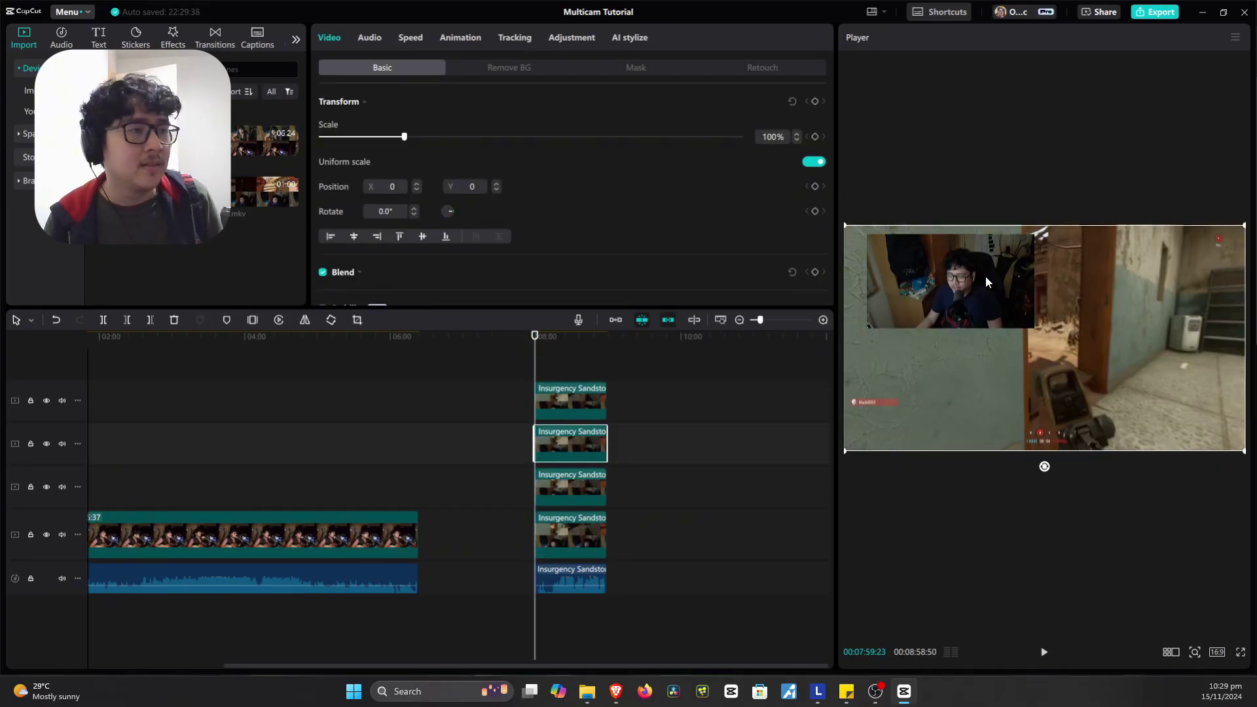
drag(937, 289, 1114, 346)
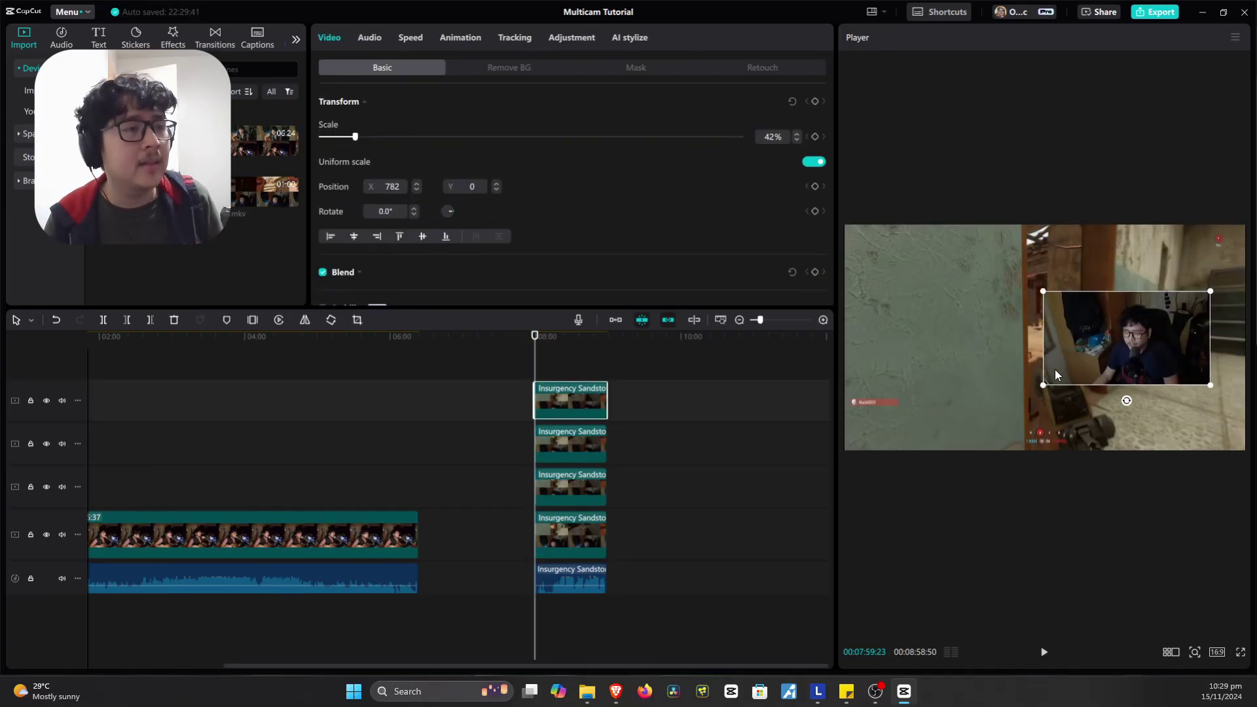
mouse_move(1043, 385)
mouse_down()
mouse_move(1074, 366)
mouse_move(1063, 373)
mouse_up()
drag(1110, 331, 1166, 355)
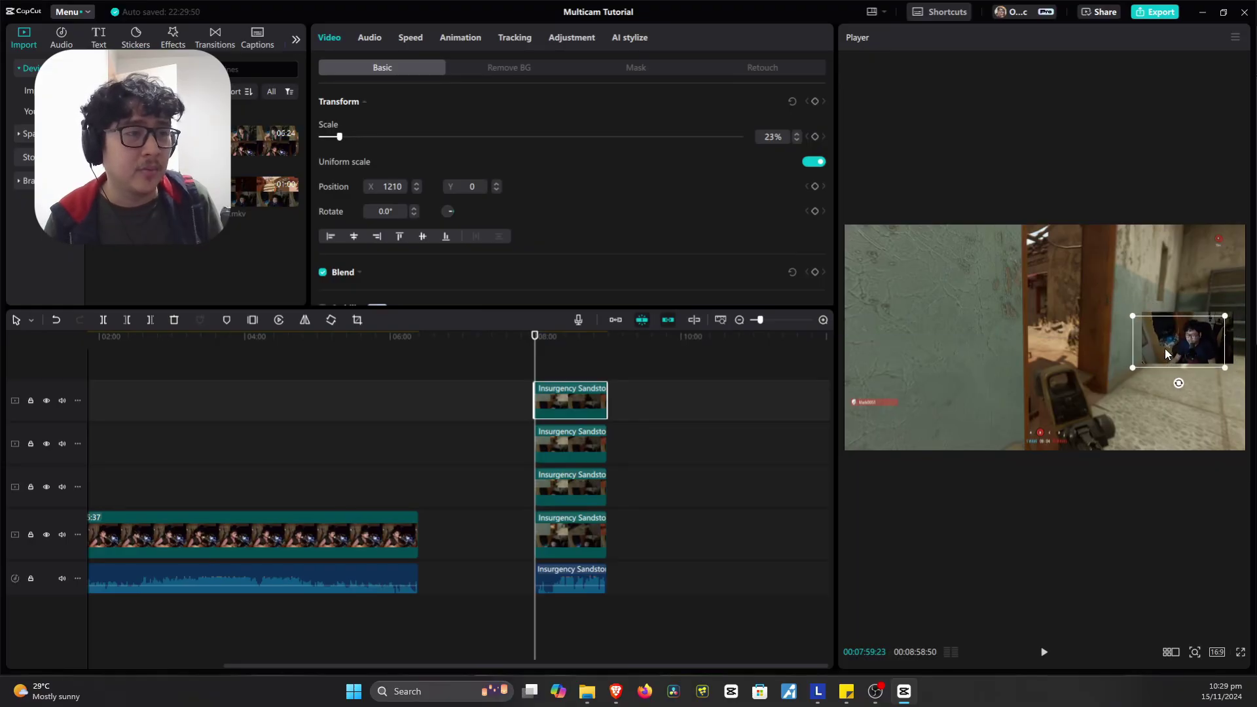
drag(646, 385, 565, 457)
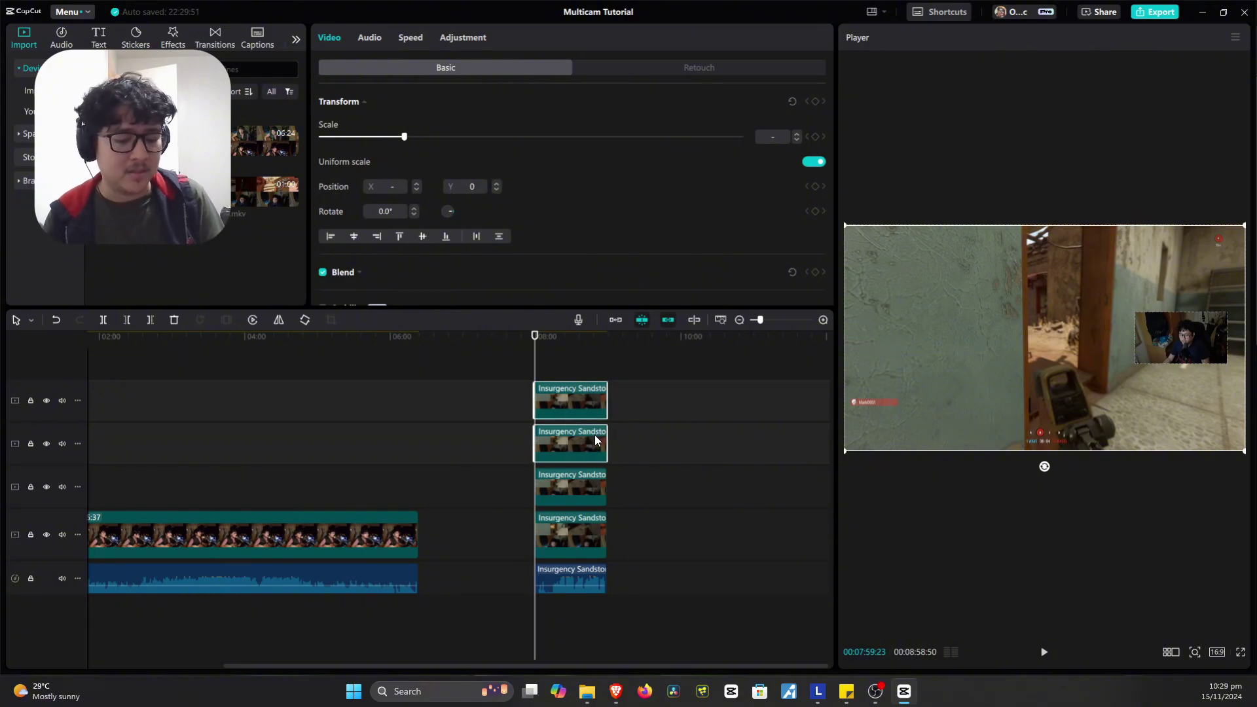
Merge the top two clips into a compound clip, hide it, and move the webcam clip up a track
key(alt+g)
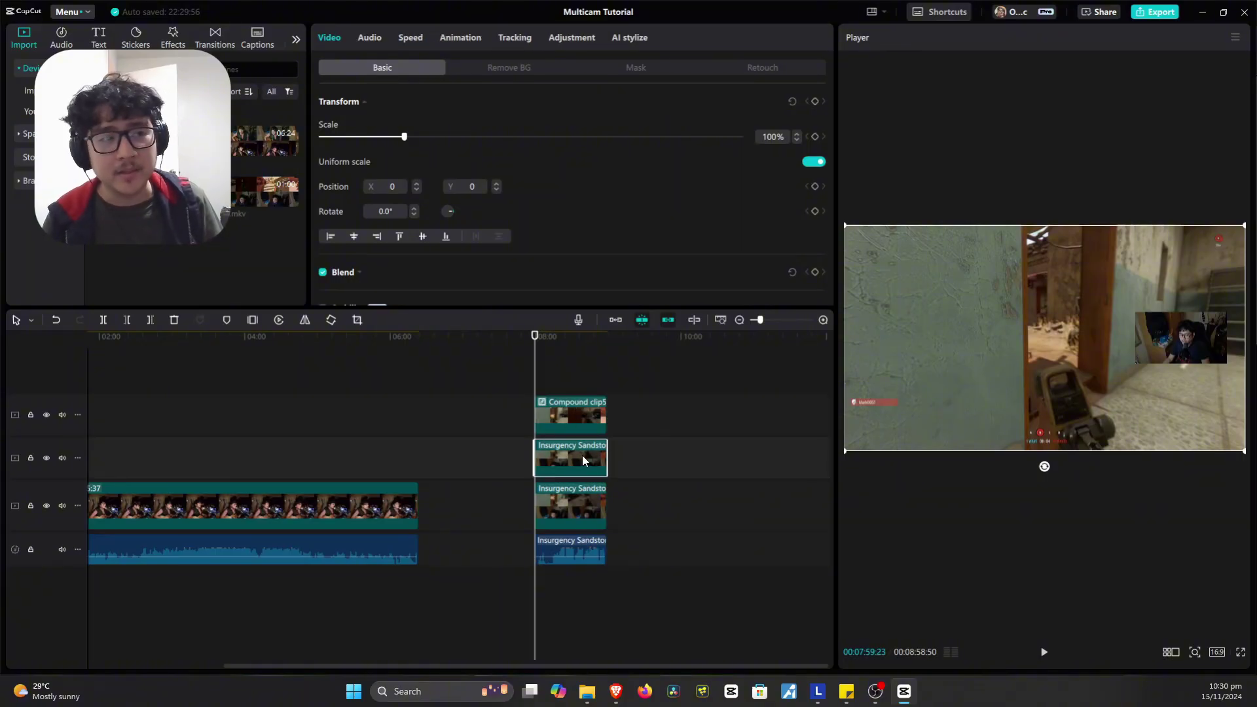
key(v)
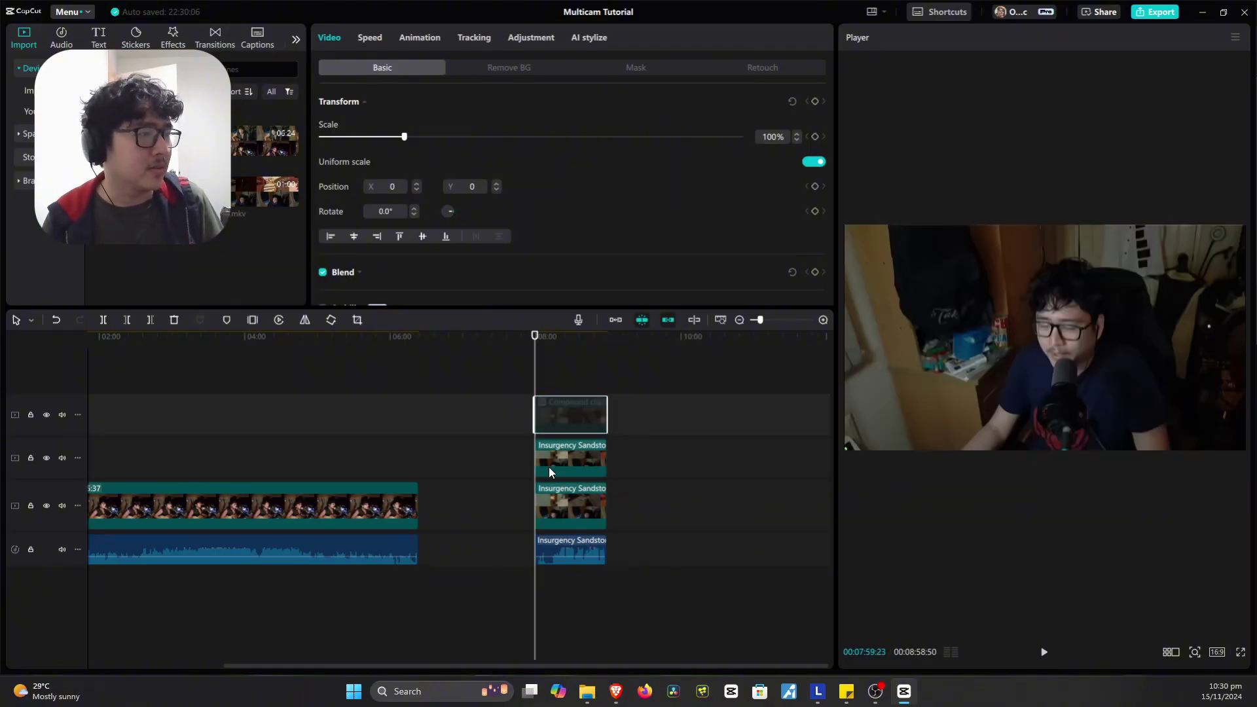
click(549, 467)
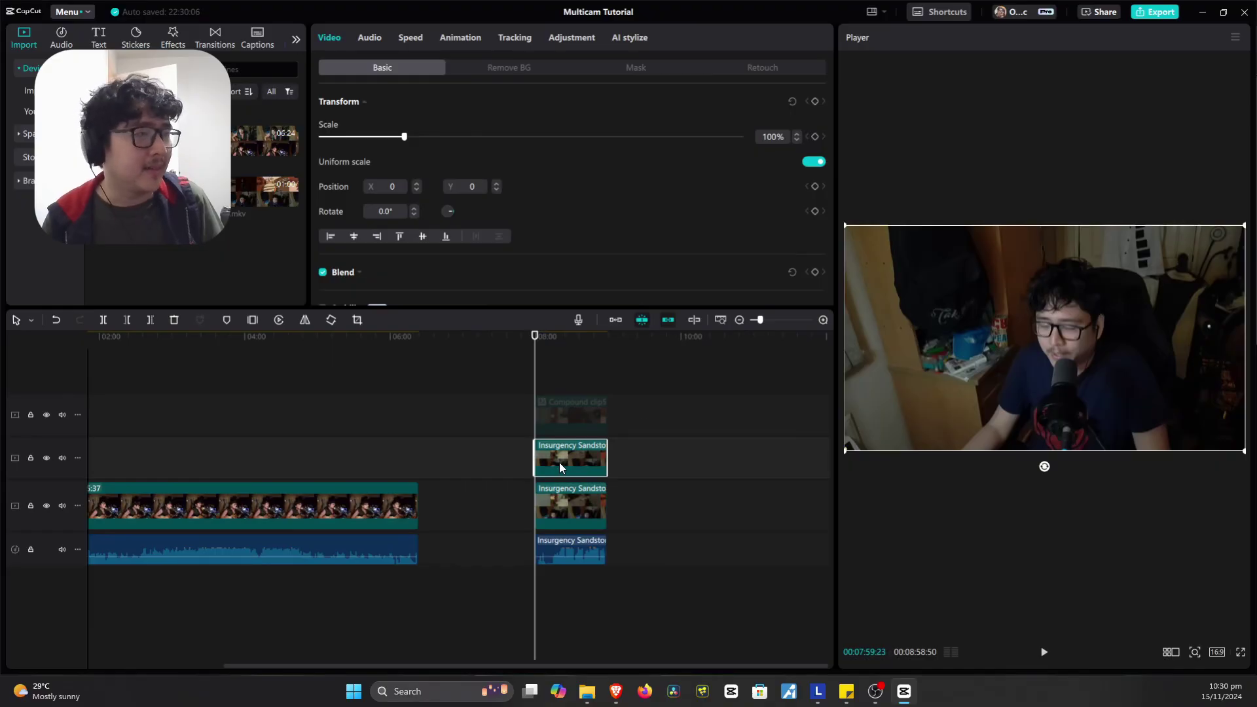
drag(552, 463, 557, 396)
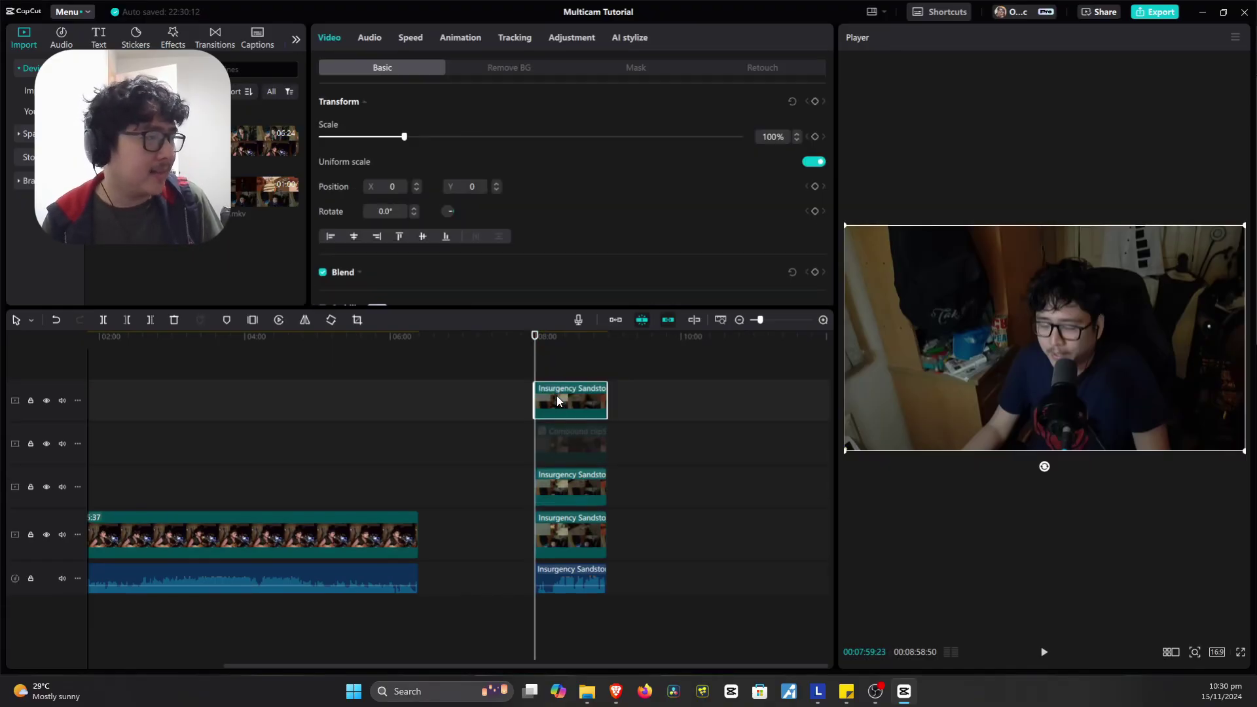
Move the gameplay clip above the top track and shrink it to a 39% overlay on the facecam
click(556, 533)
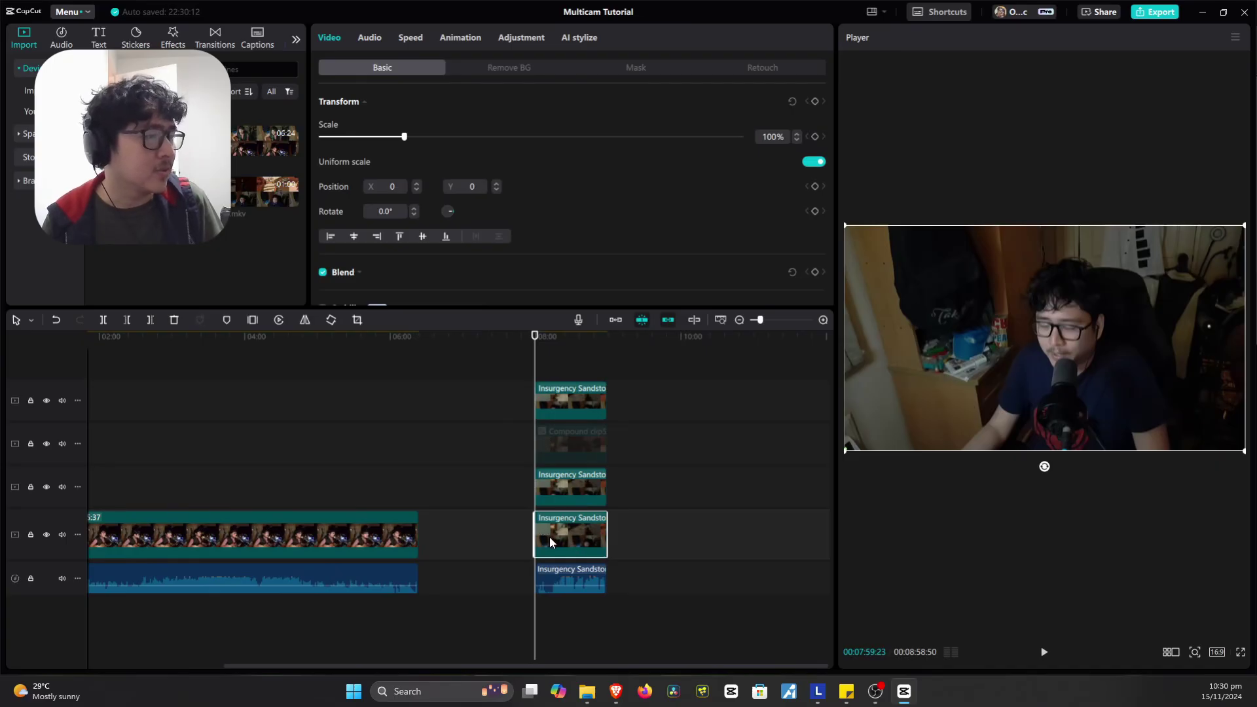
drag(549, 537, 548, 369)
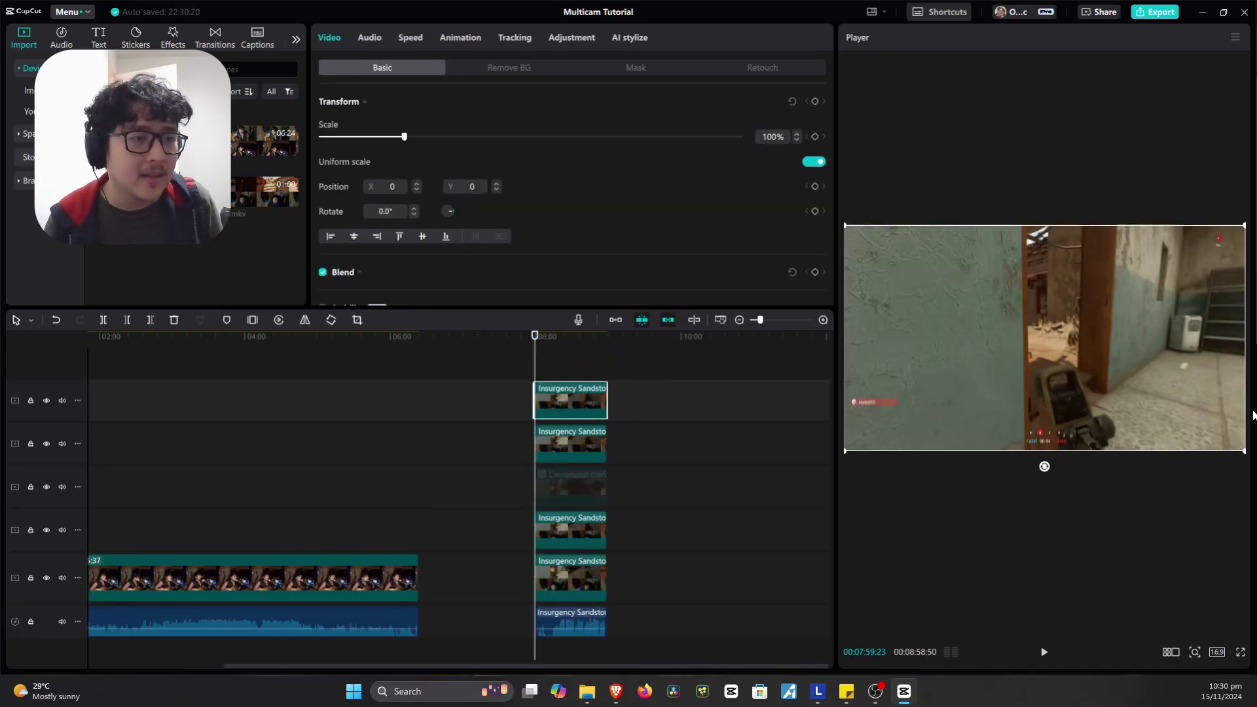
drag(1235, 453, 959, 301)
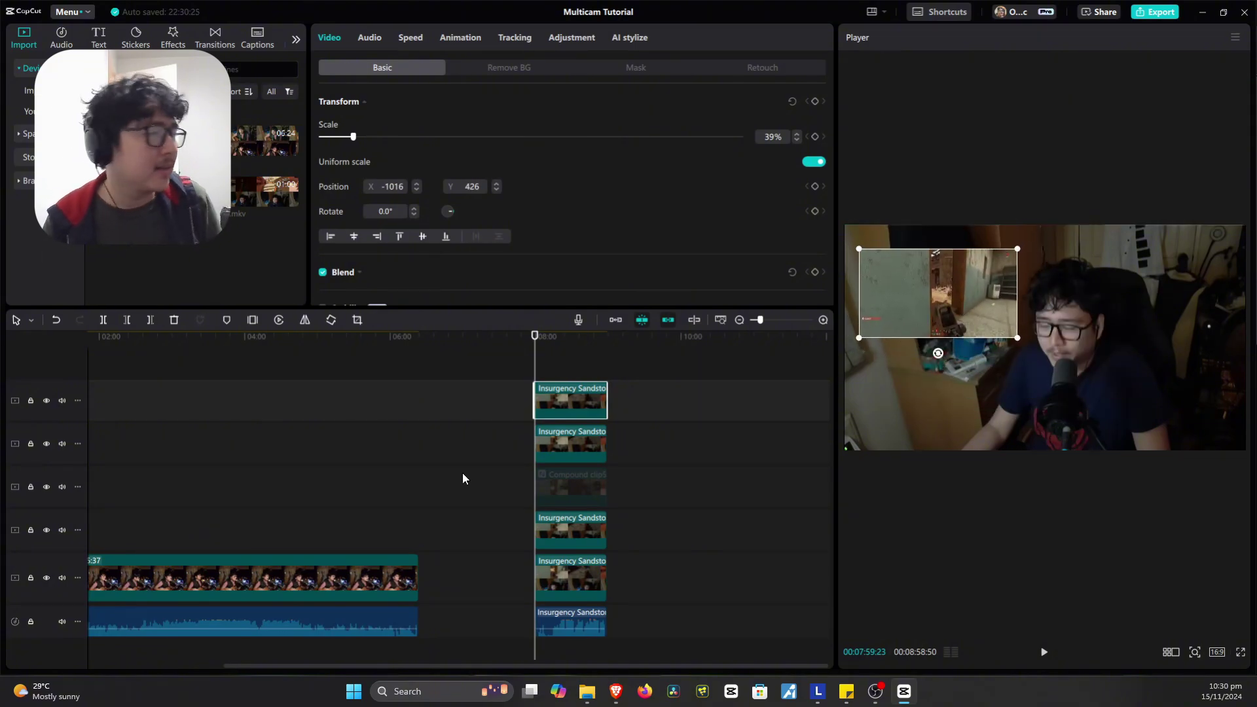
ctrl+click(561, 449)
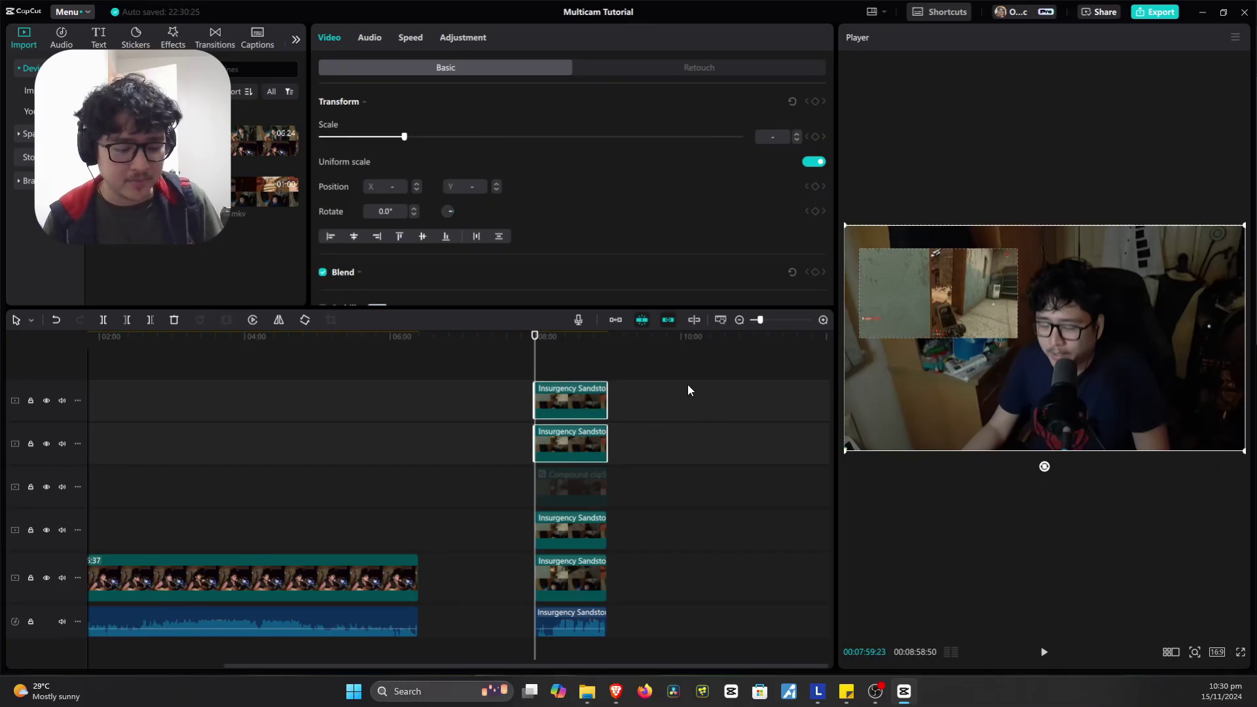
Compound the two selected clips, then turn all four stacked clips into a multi-camera clip
key(alt+g)
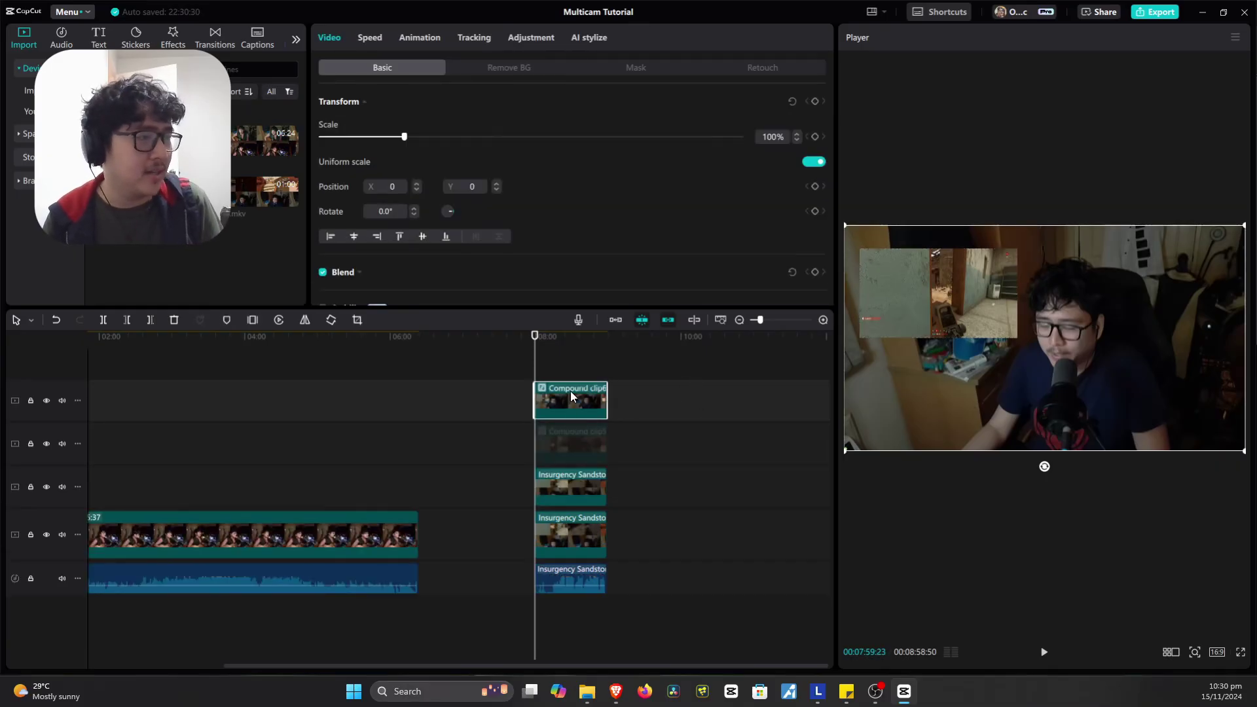
click(554, 441)
drag(518, 375, 660, 553)
right_click(544, 454)
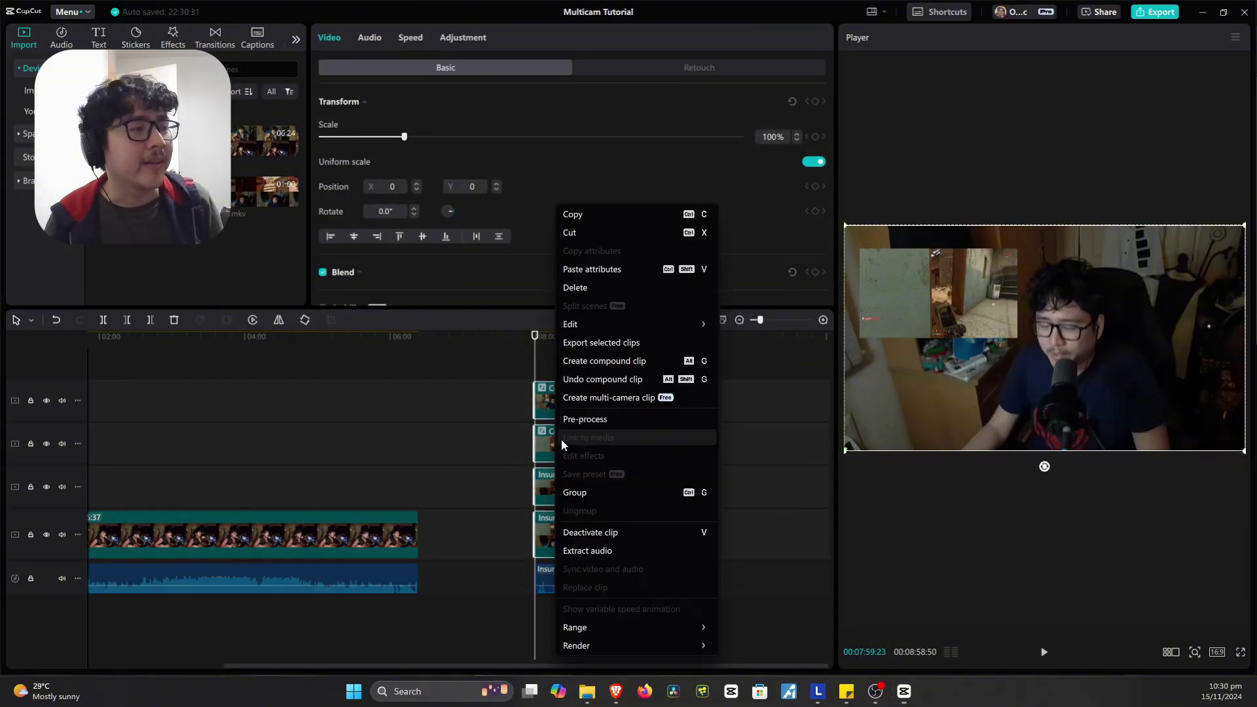
click(590, 398)
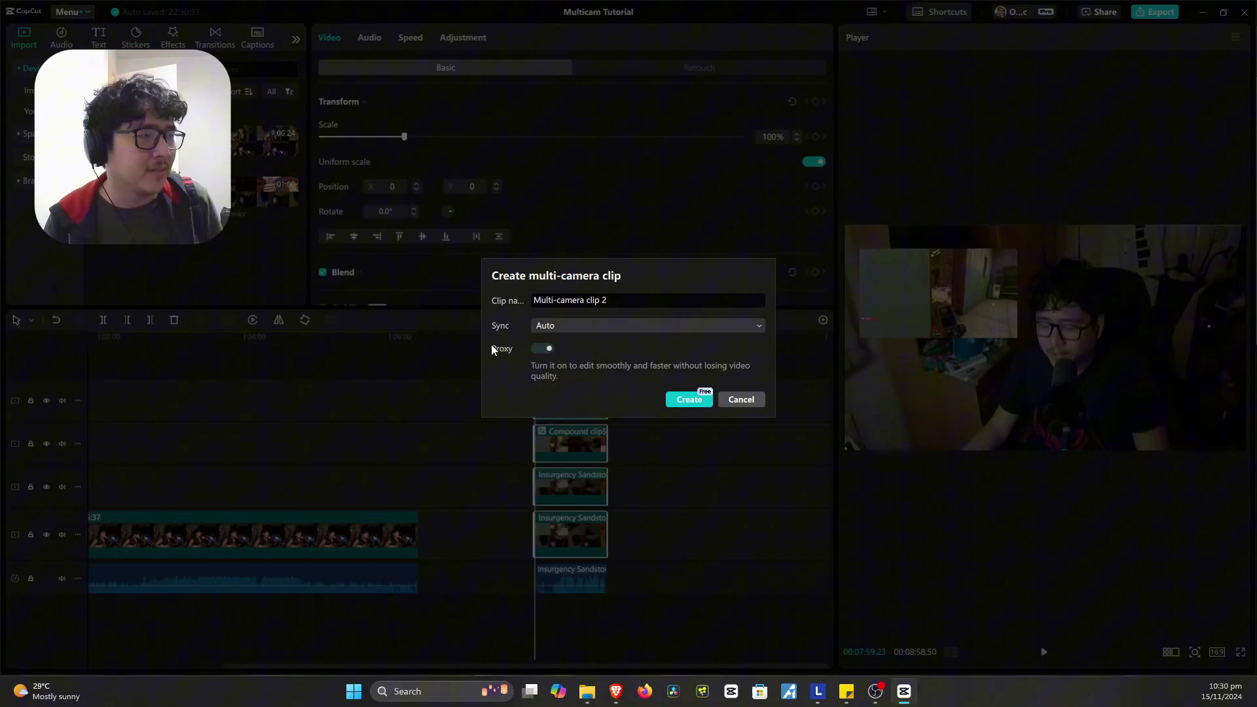
click(689, 400)
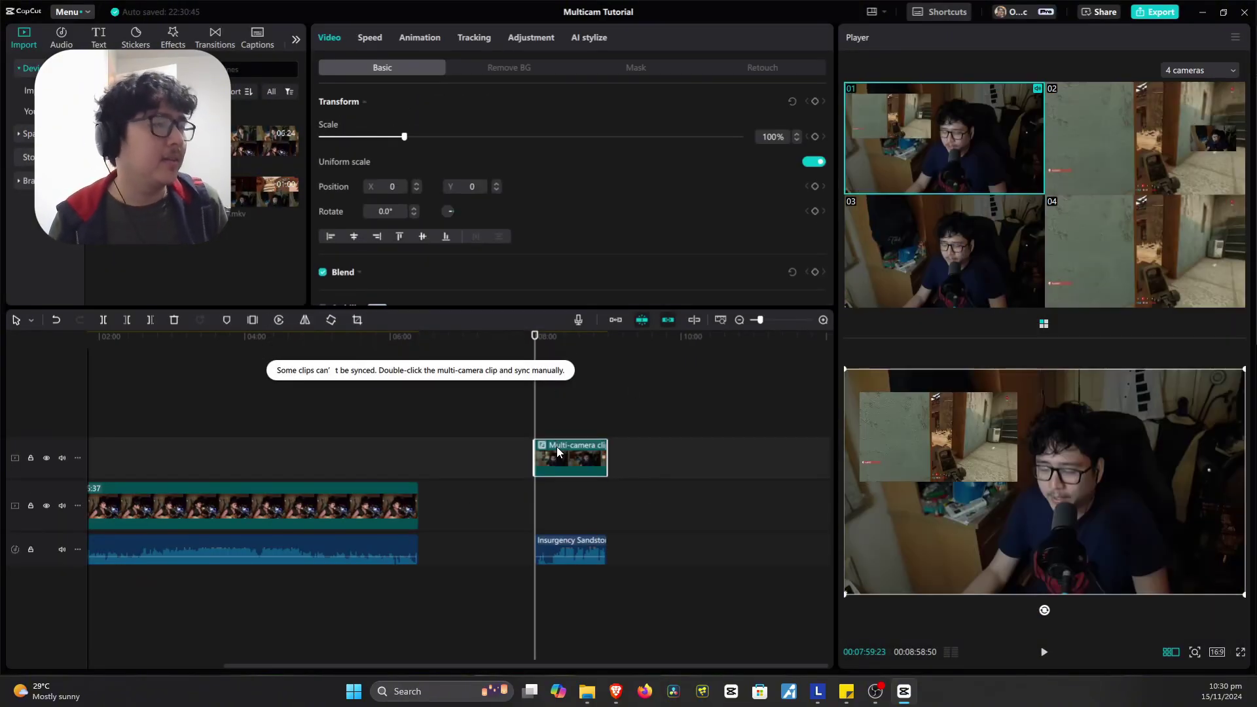
Place the multi-camera clip on the main track, switch it to camera 02, and preview it
drag(556, 447, 553, 505)
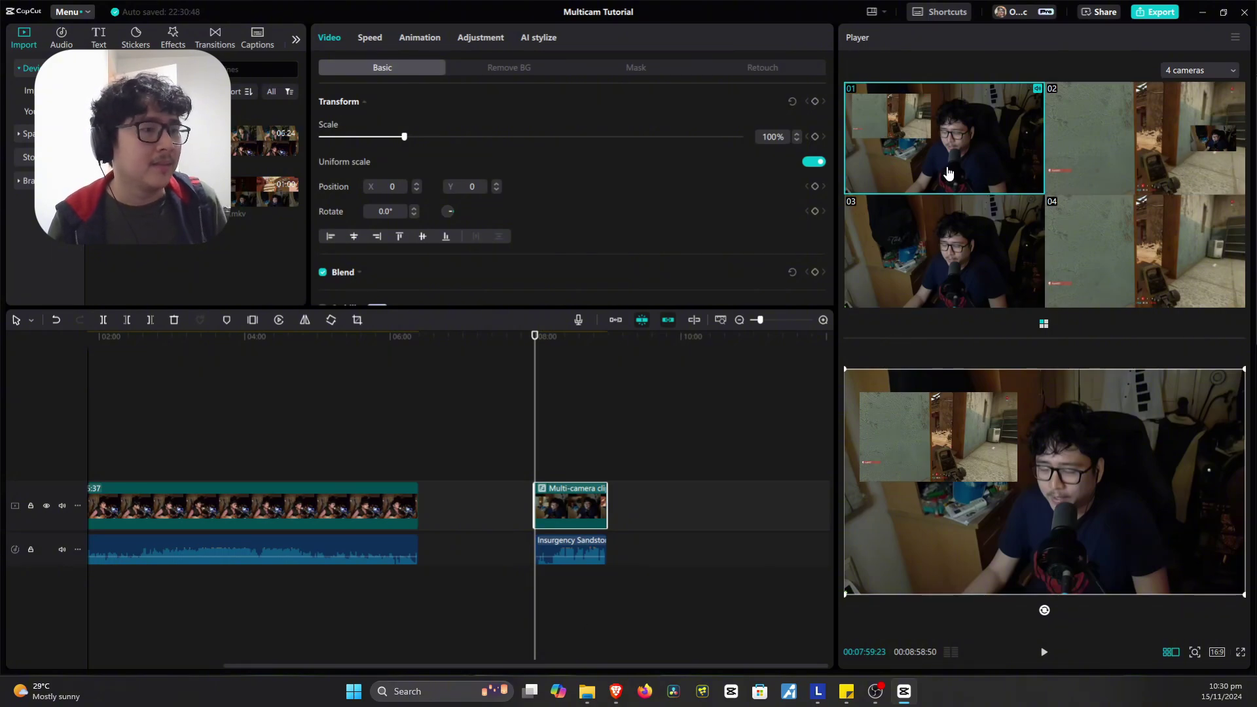
click(1119, 149)
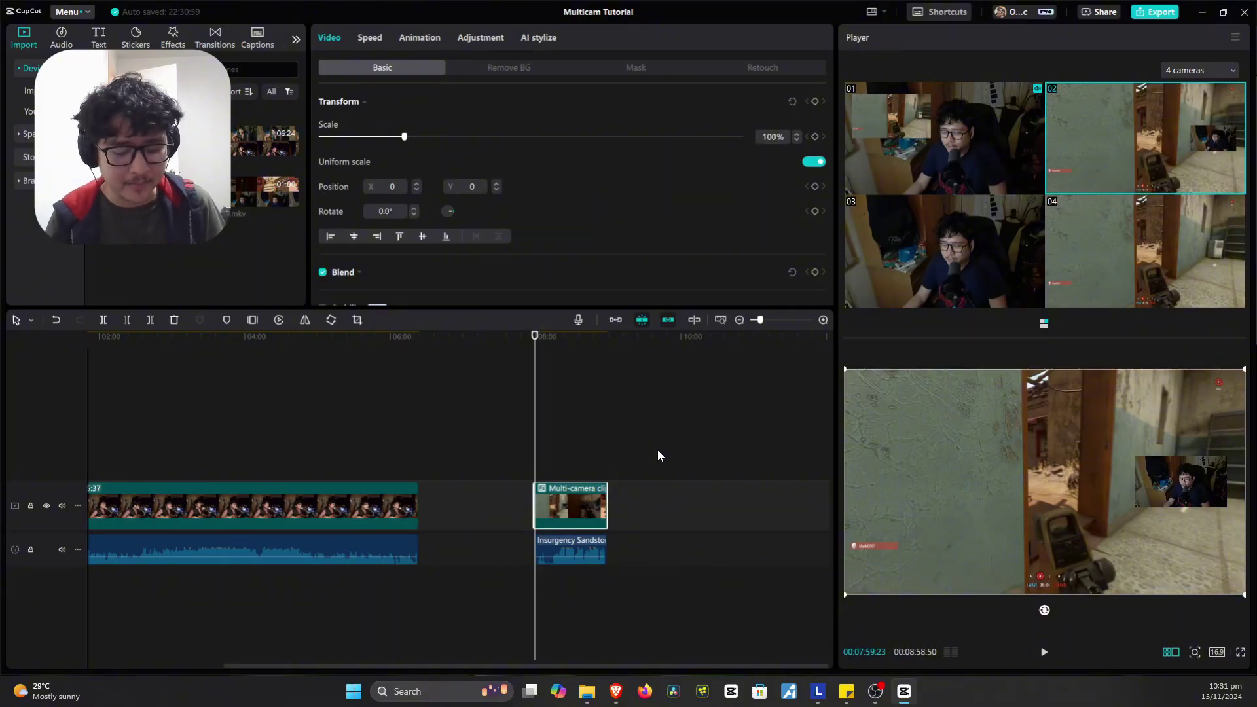
key(space)
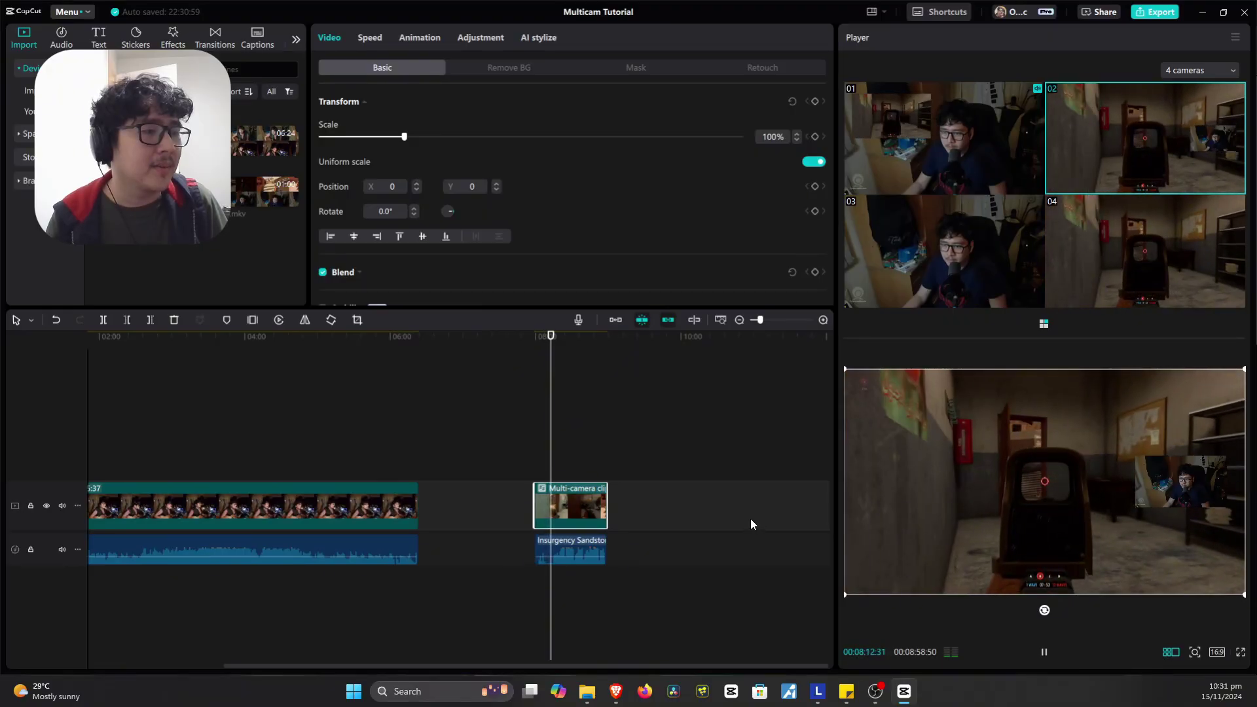
key(space)
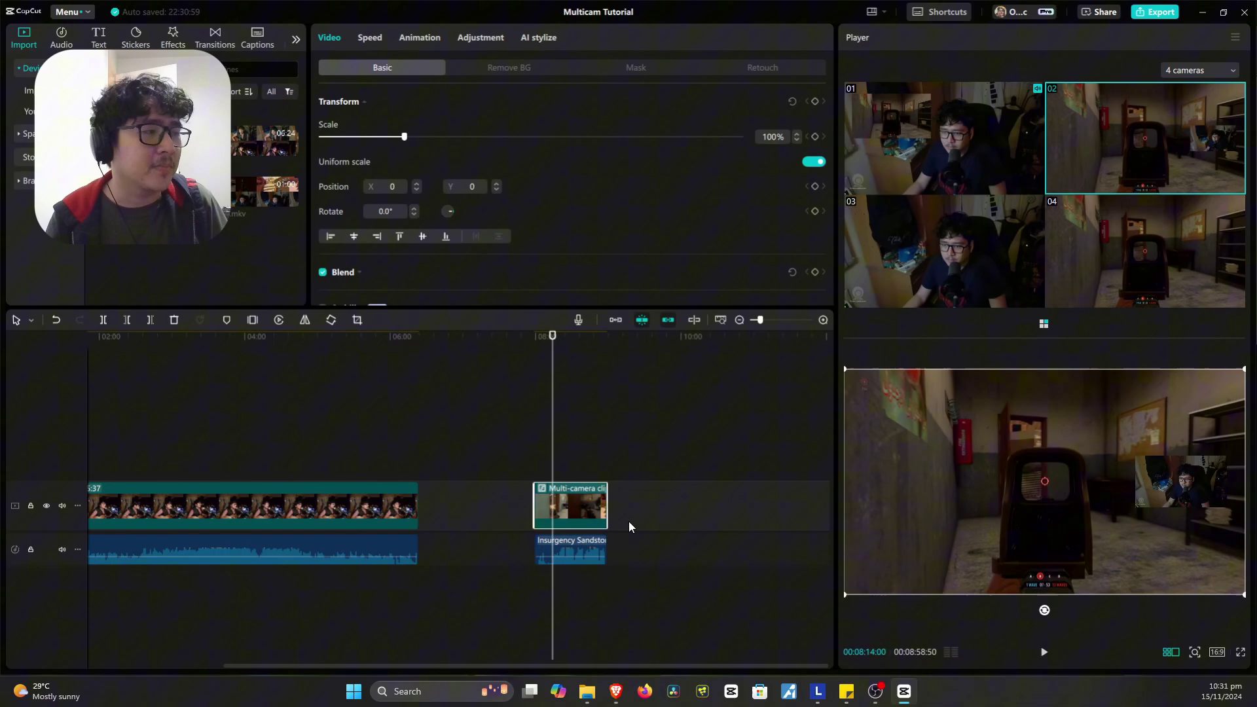
Scrub back to about 08:10 and replay the clip, stopping at 08:25
click(549, 474)
drag(549, 474, 552, 475)
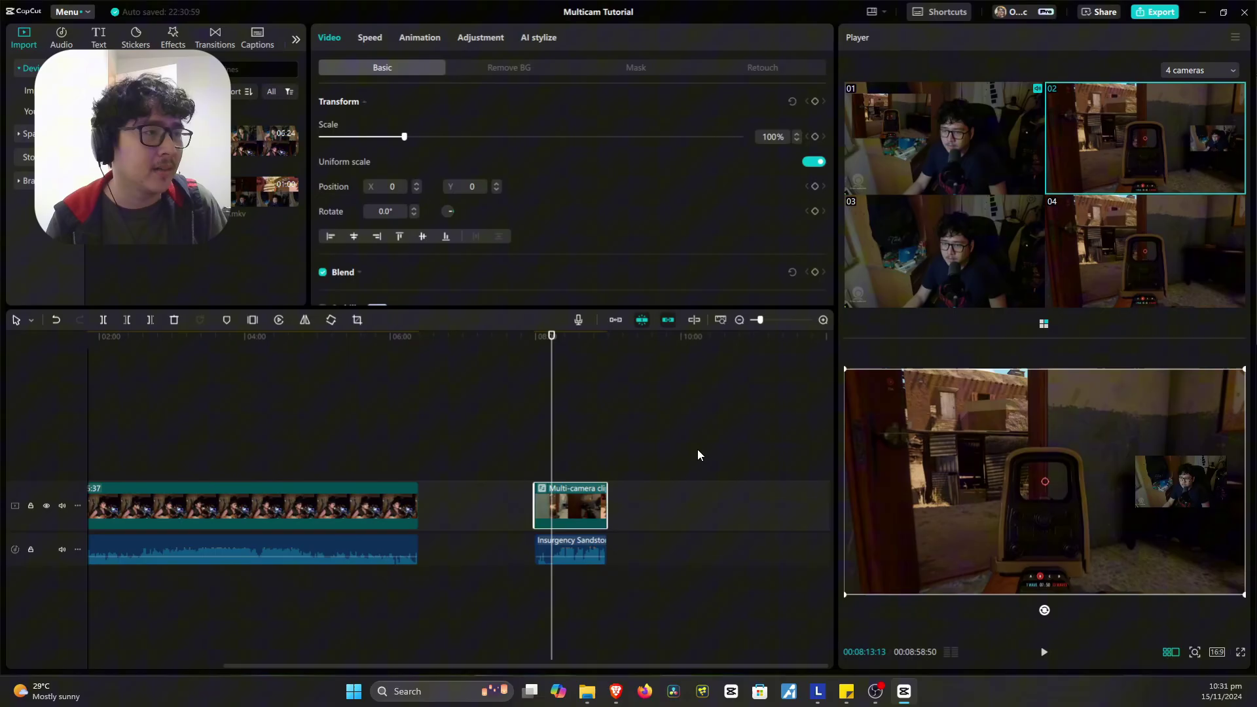
key(space)
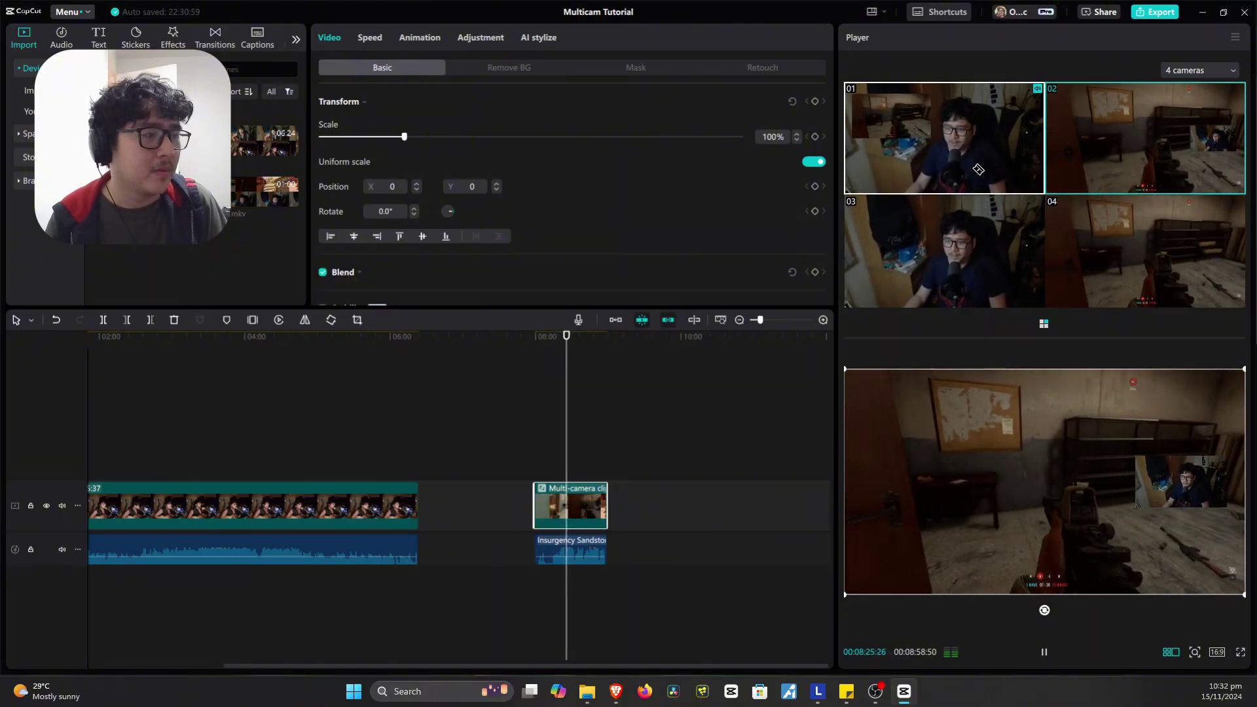
key(space)
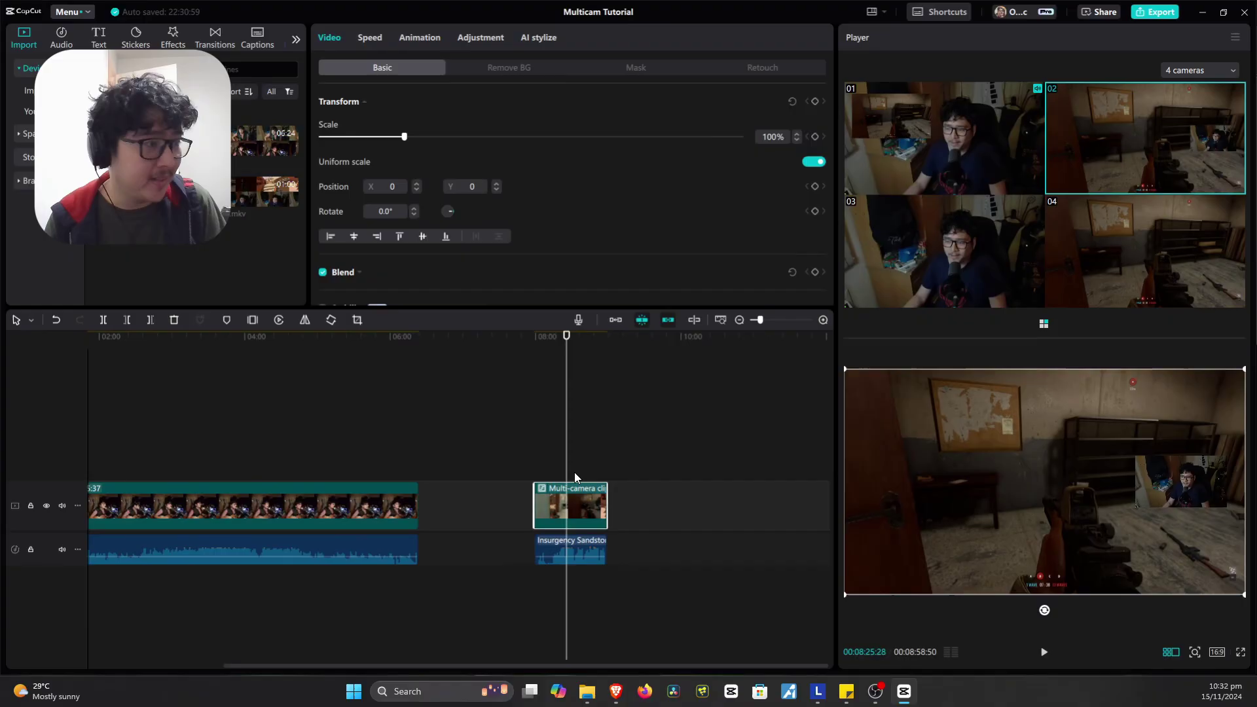
Split the multicam clip at the playhead, switch the later part to camera 01, then cut live to camera 04
key(ctrl+b)
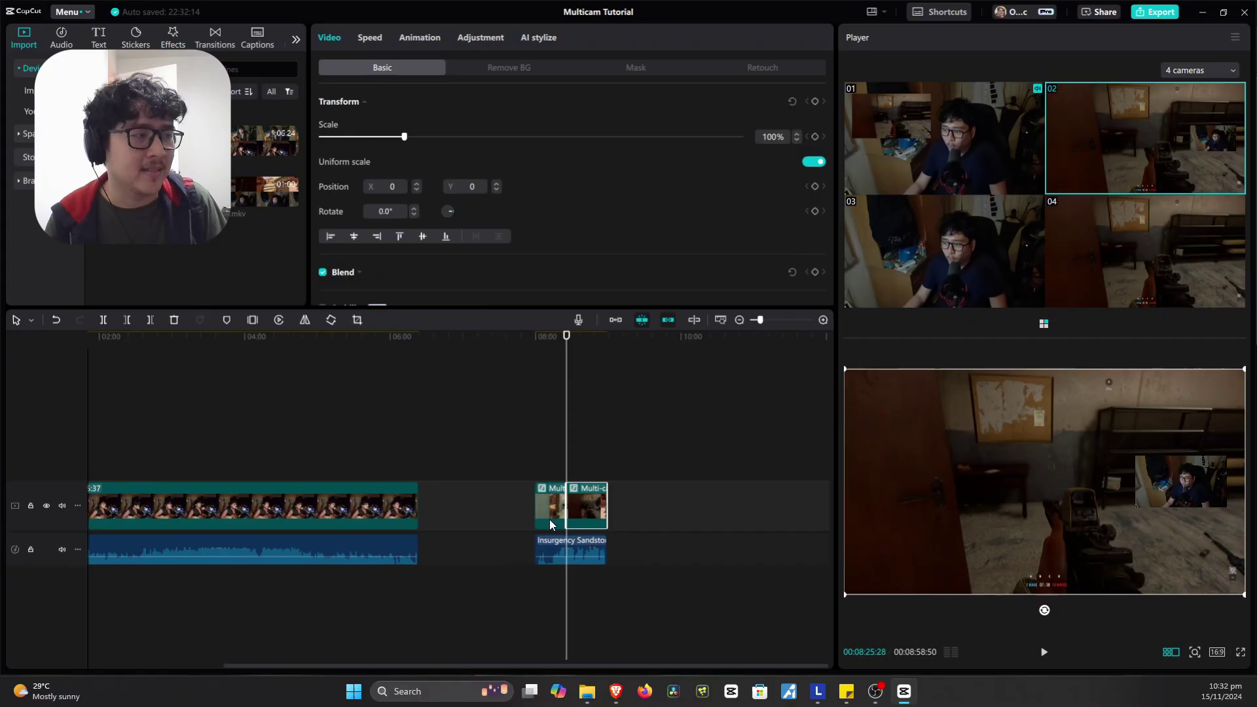
click(942, 159)
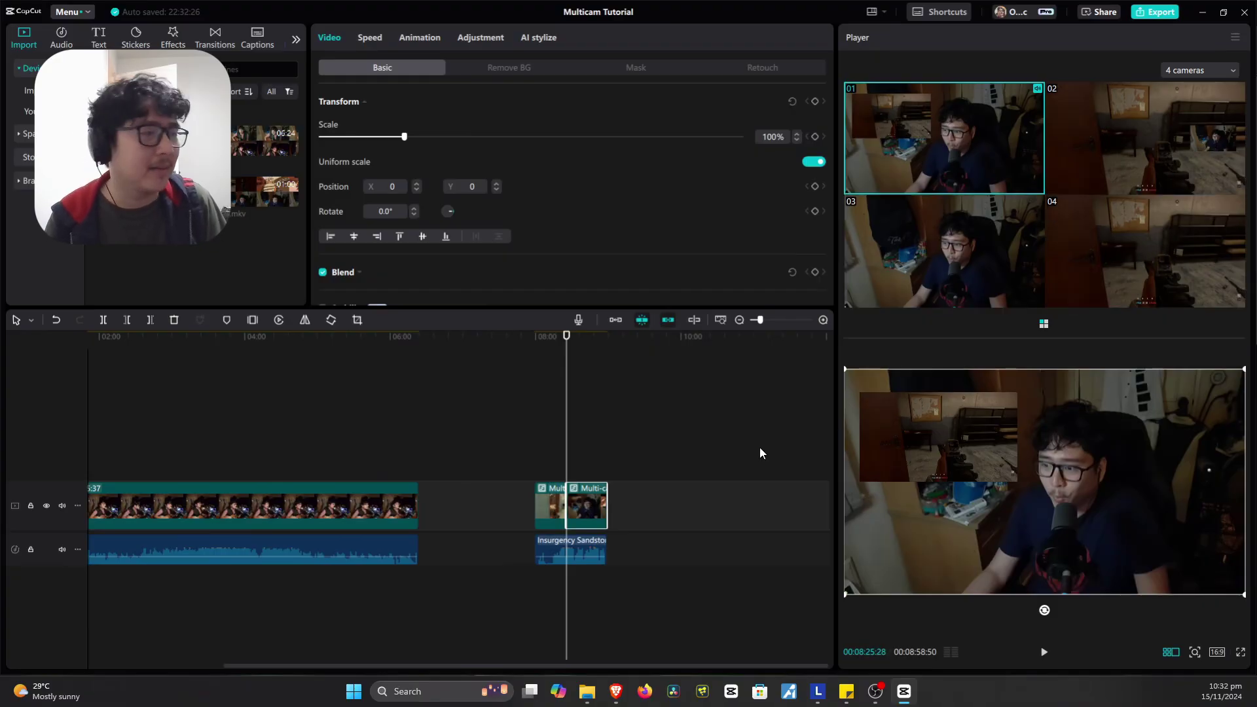
key(space)
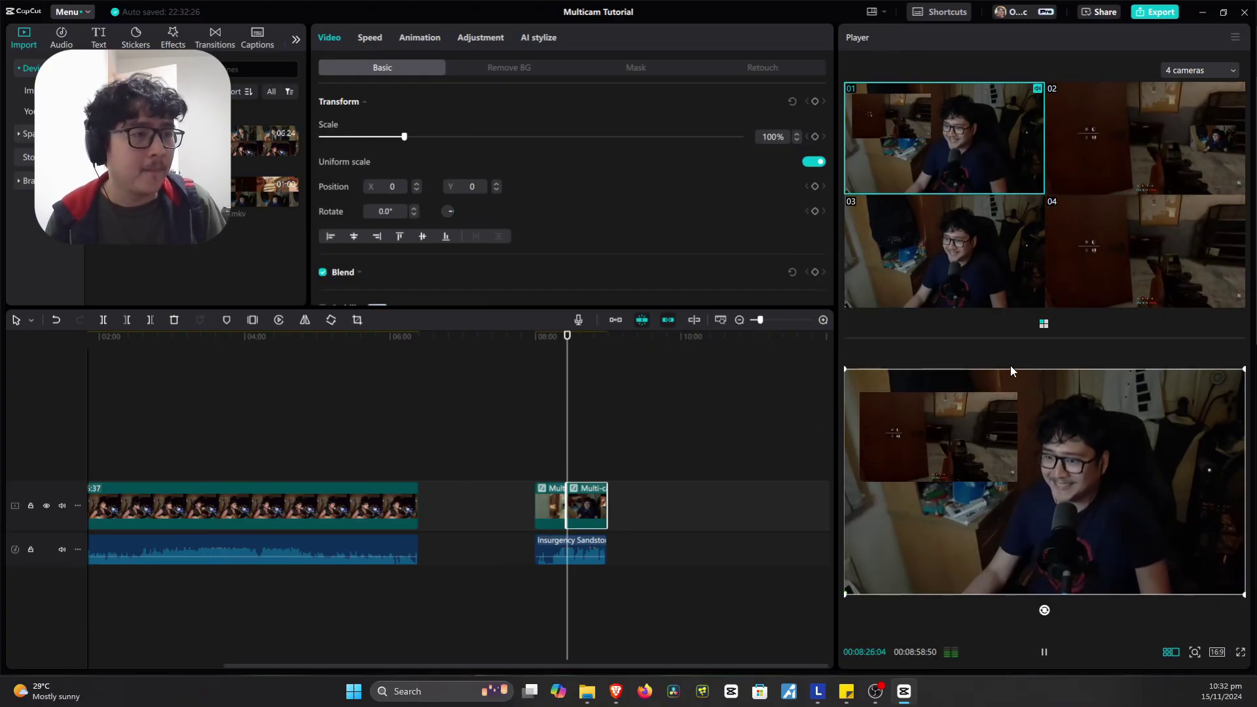
click(1197, 282)
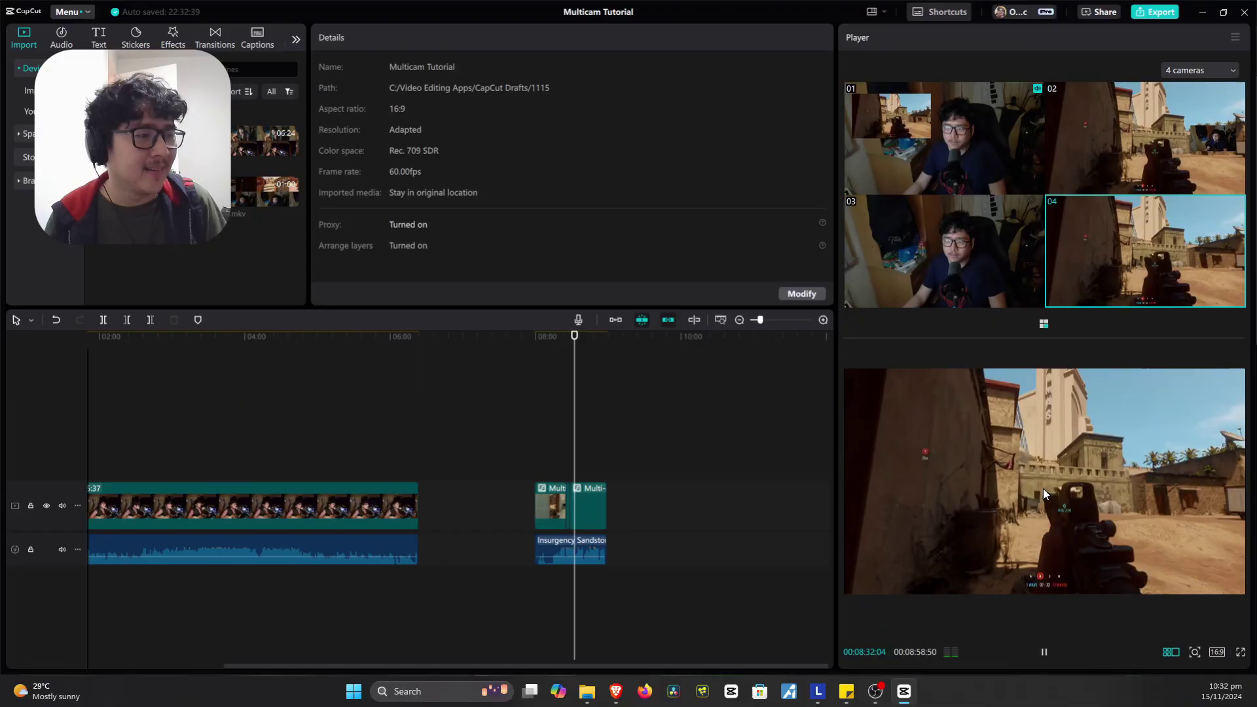
key(space)
Scrub to about 08:20 and collapse the four-camera grid into a single full-size preview
click(557, 461)
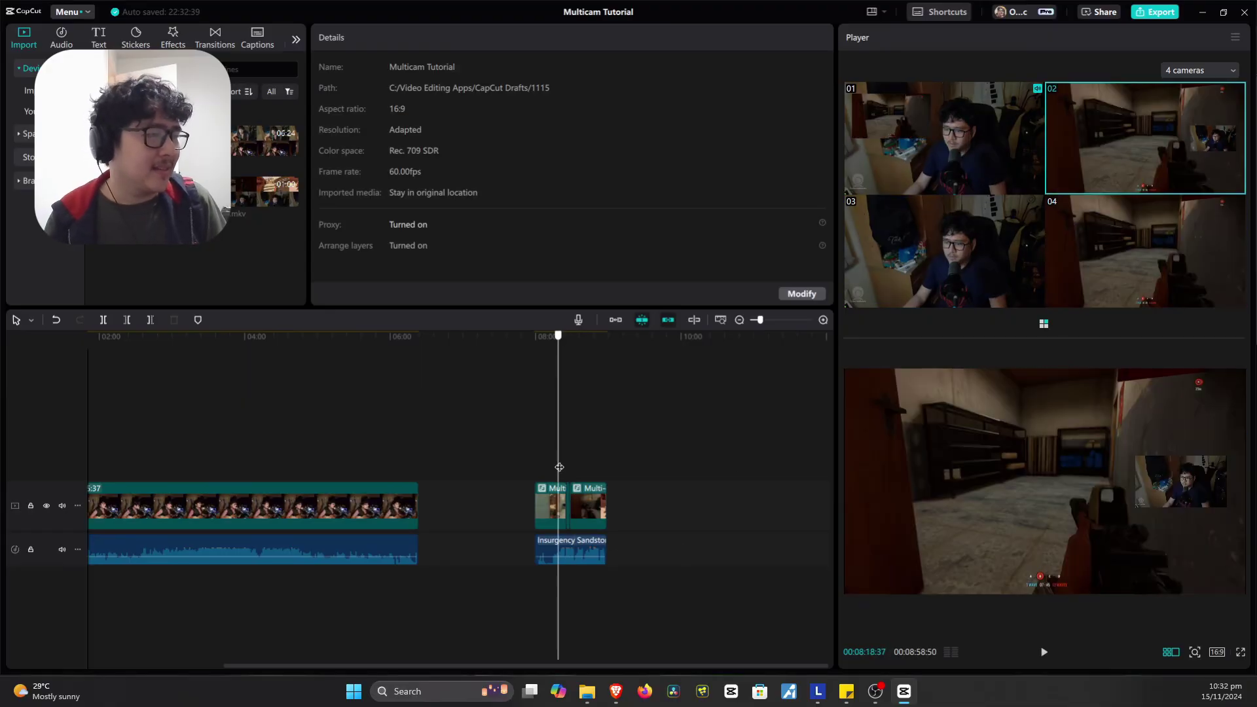
drag(555, 476, 560, 477)
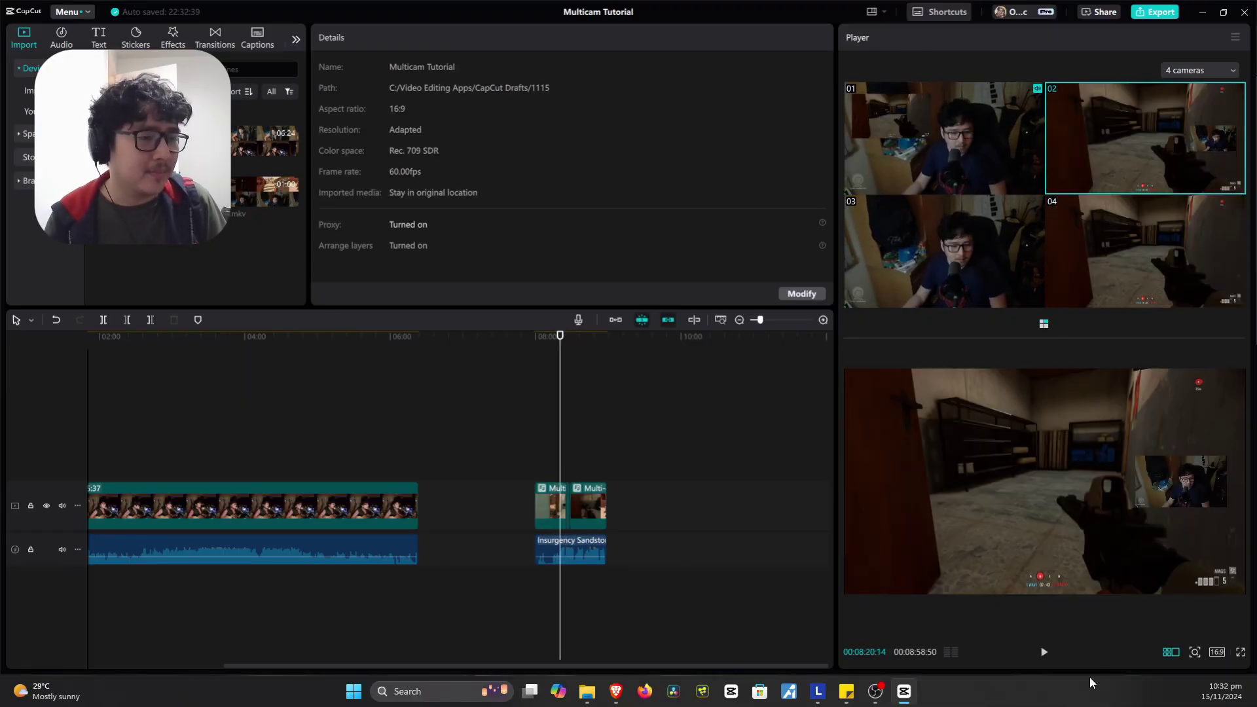
click(1168, 654)
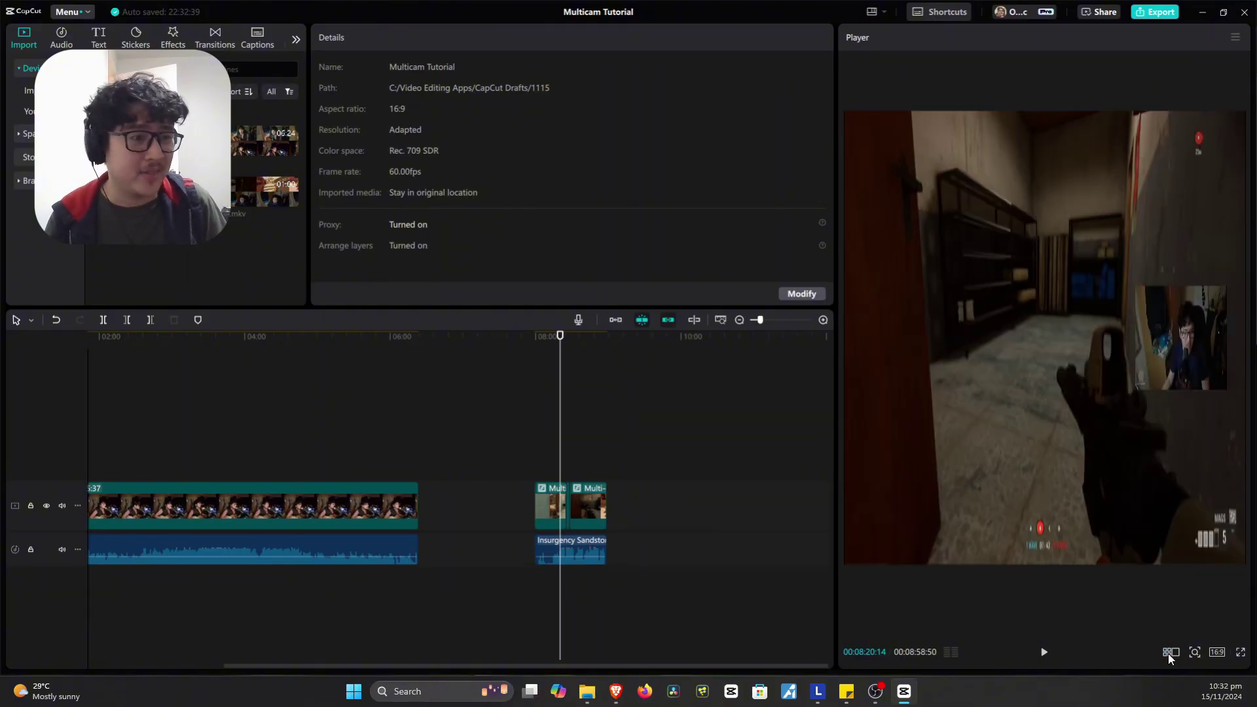
Replay the edited angle switches from about 08:19, pausing and scrubbing to about 08:28
click(564, 470)
click(557, 473)
key(space)
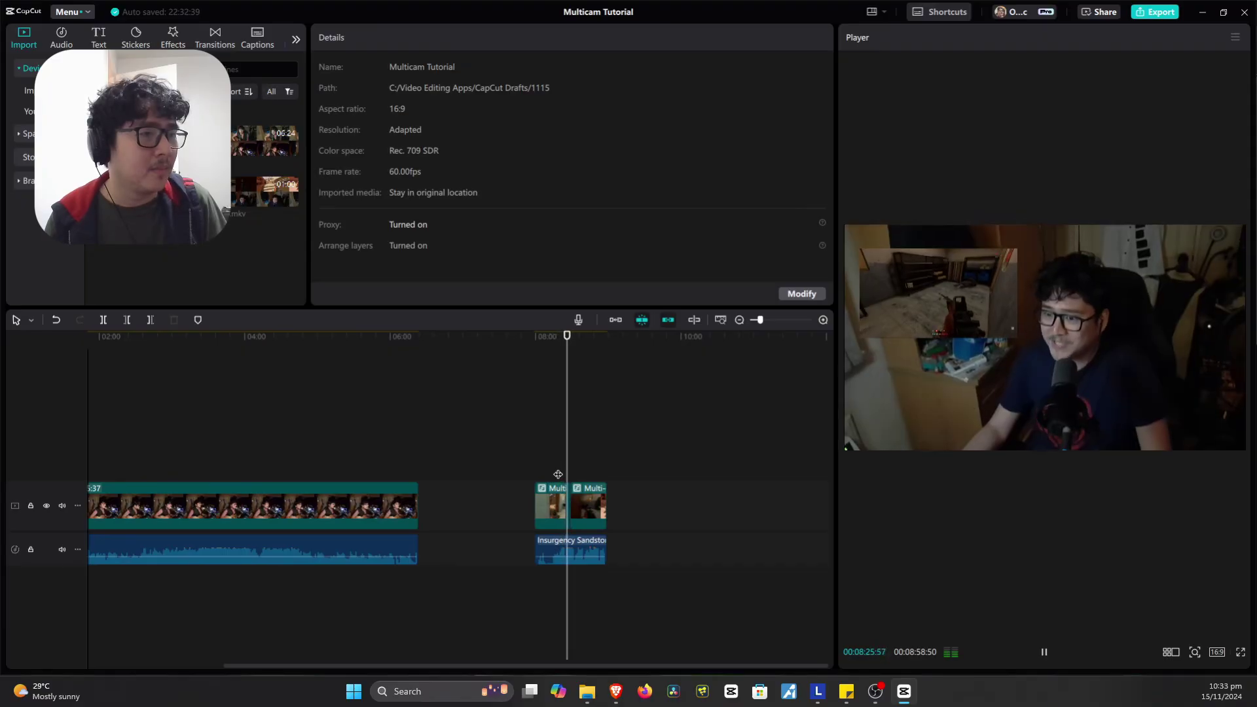
key(space)
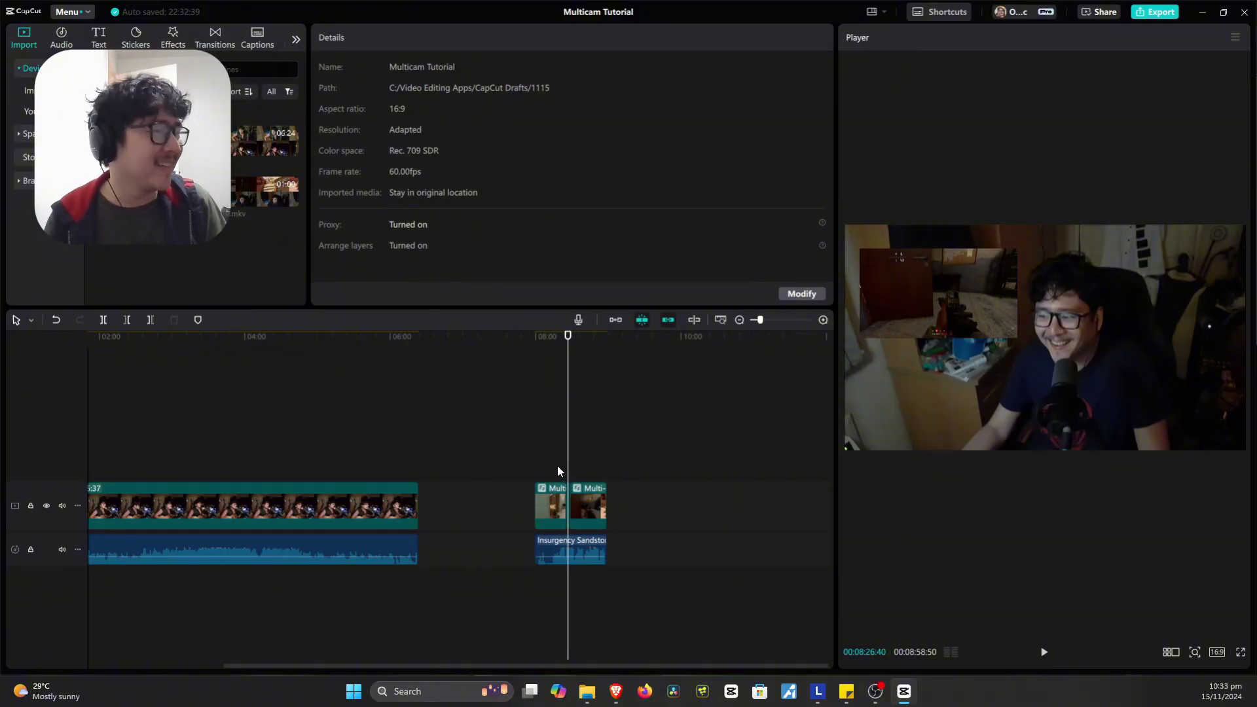
key(space)
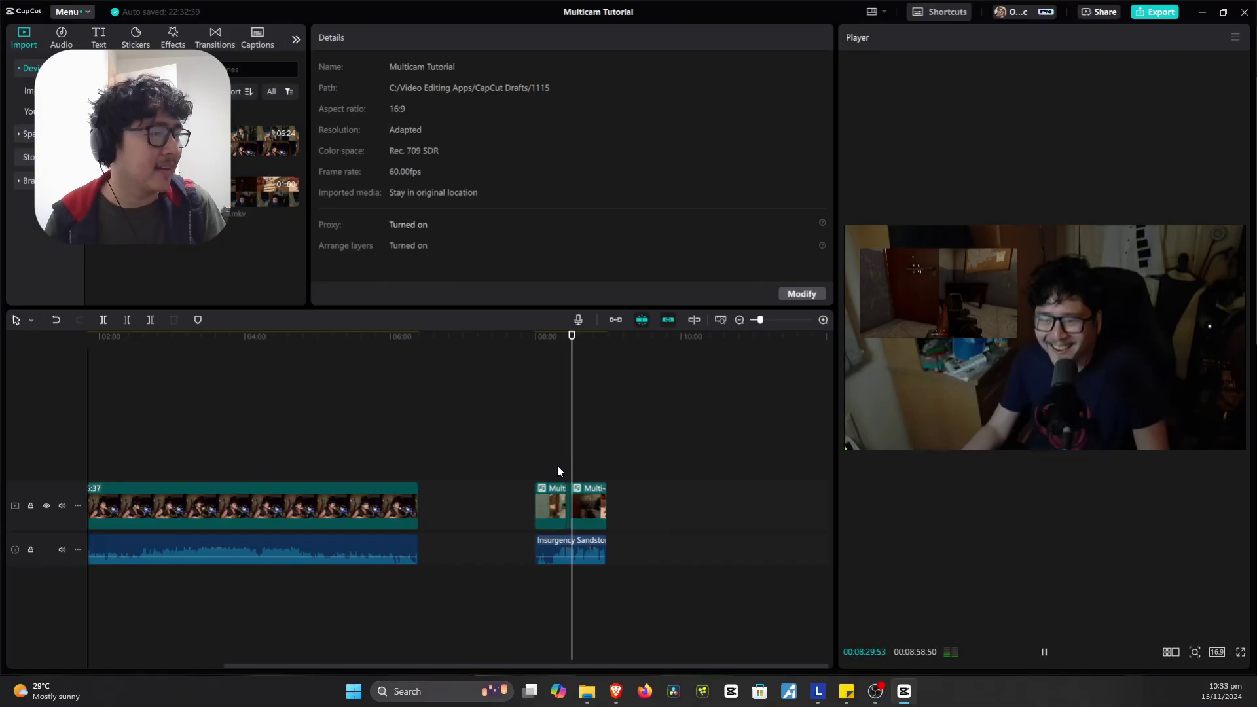
drag(567, 474, 568, 479)
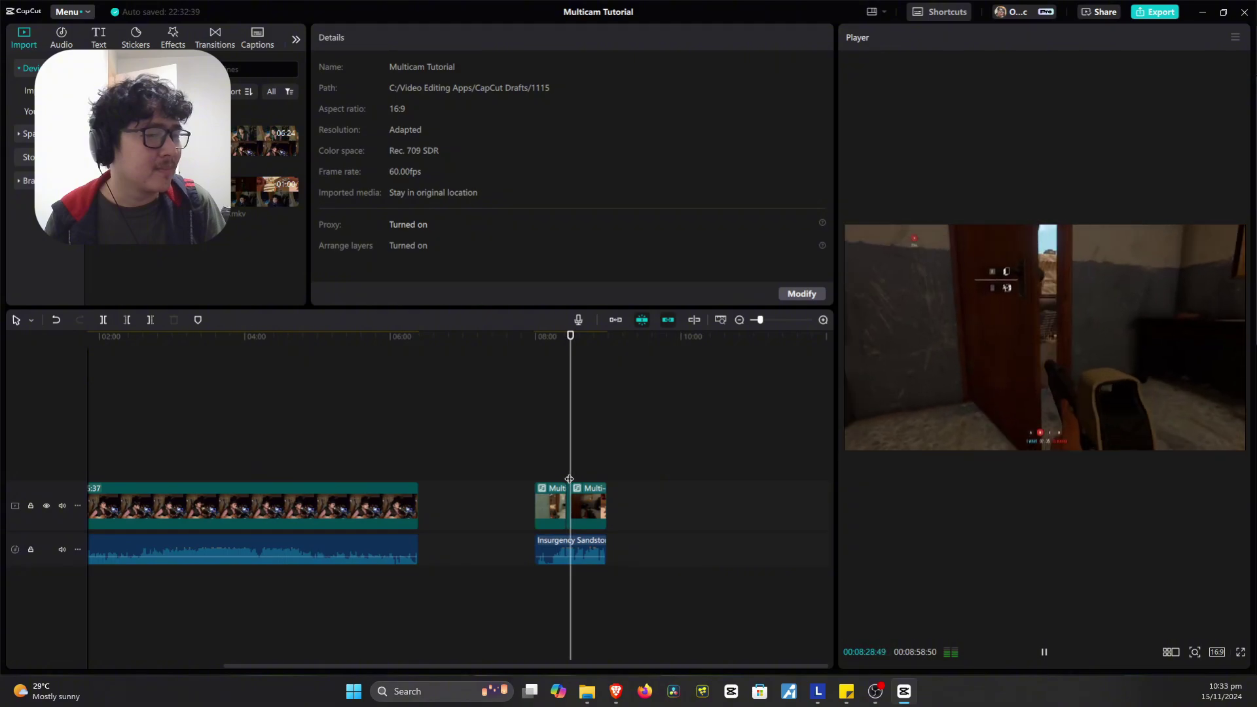
key(space)
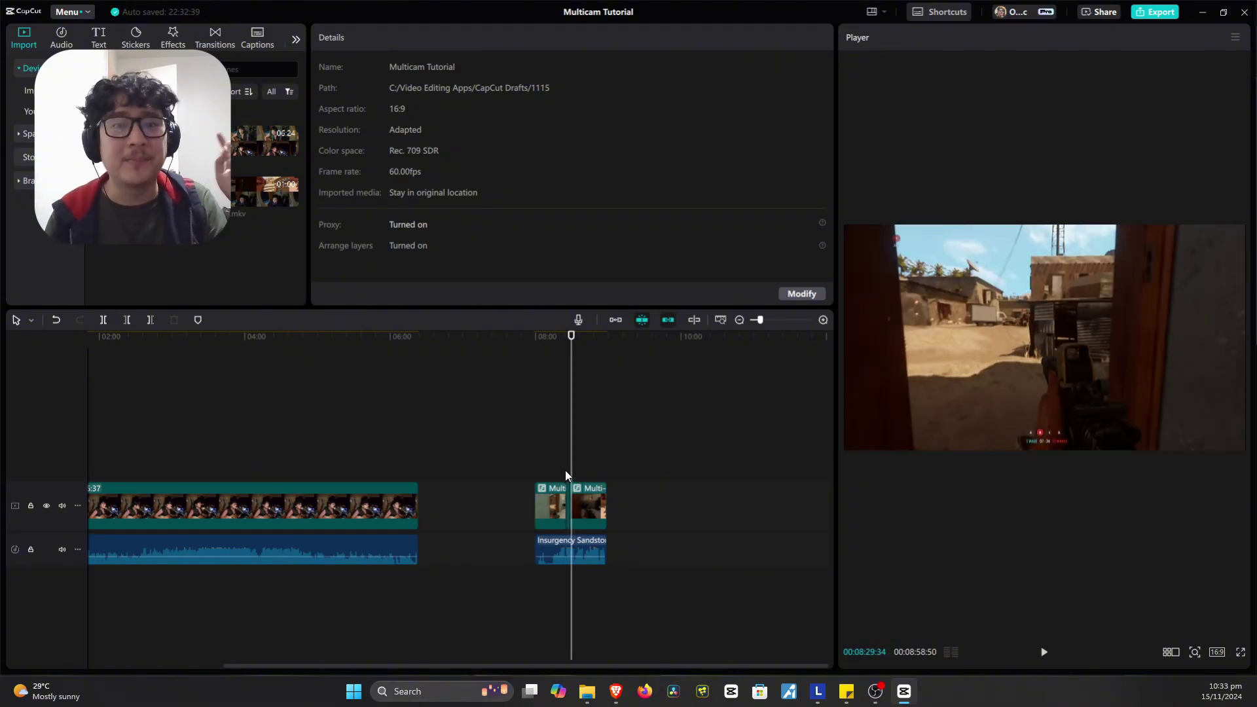